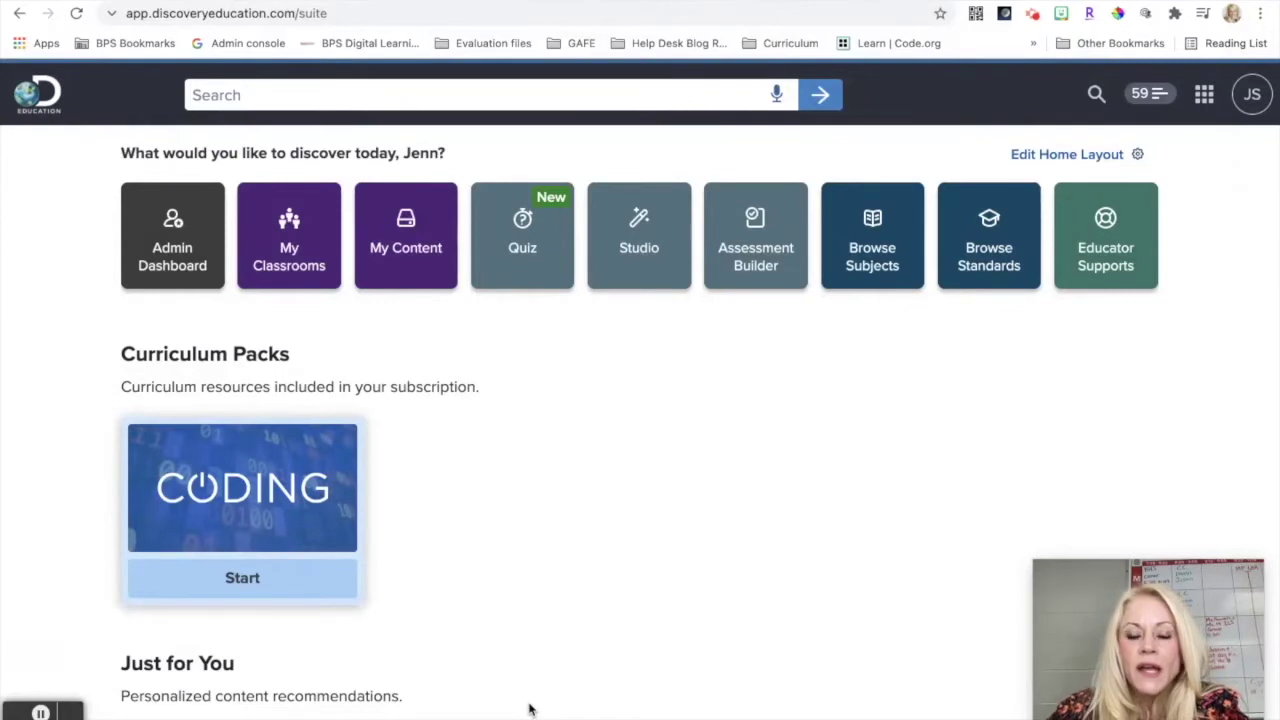
# Open My Studio and look over the saved boards and slideshows, led by Copy of Social-Emotional Learning.
pyautogui.click(649, 259)
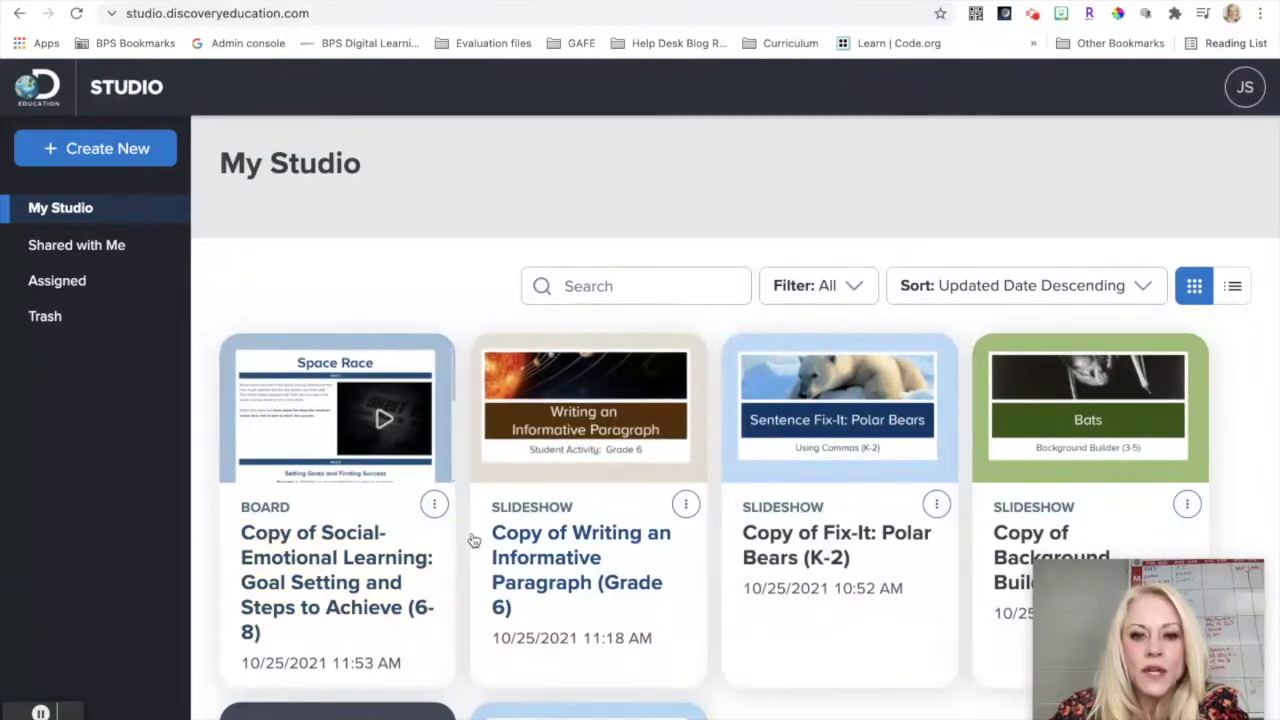
pyautogui.scroll(-2, 440, 578)
pyautogui.scroll(2, 433, 589)
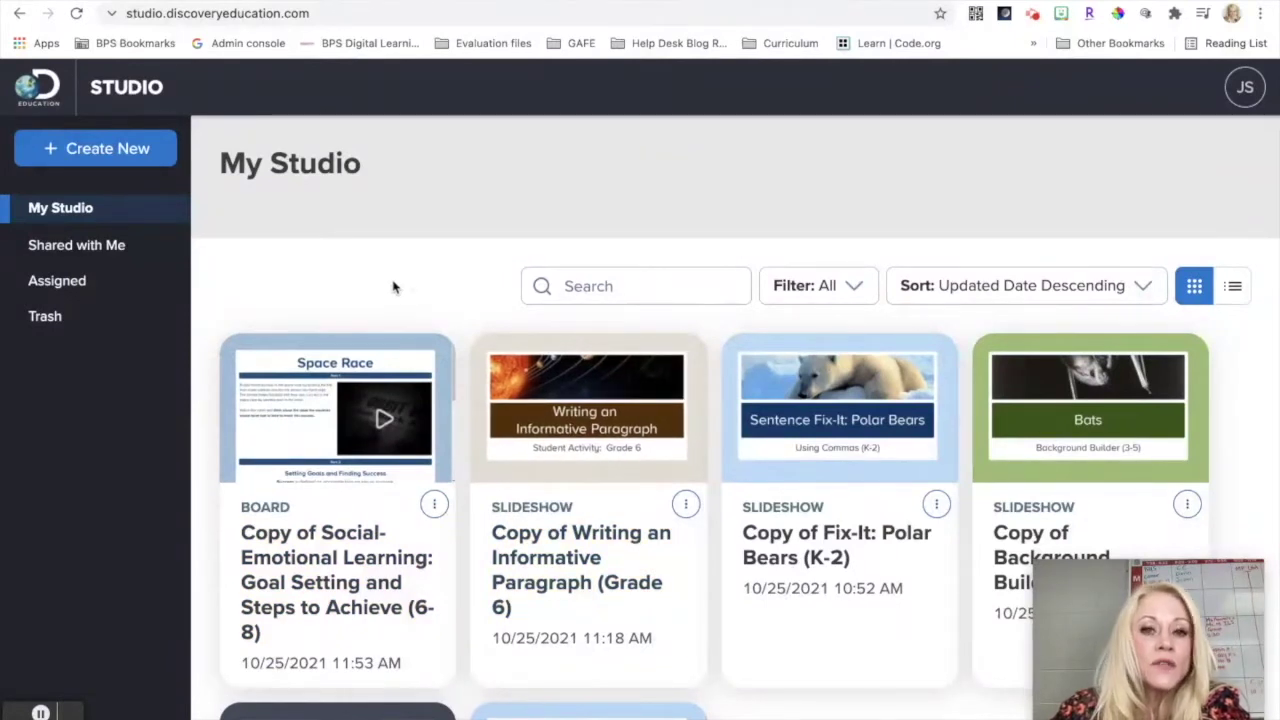
# Browse the Activity Templates under Create New and preview the Quick Writes template.
pyautogui.click(88, 157)
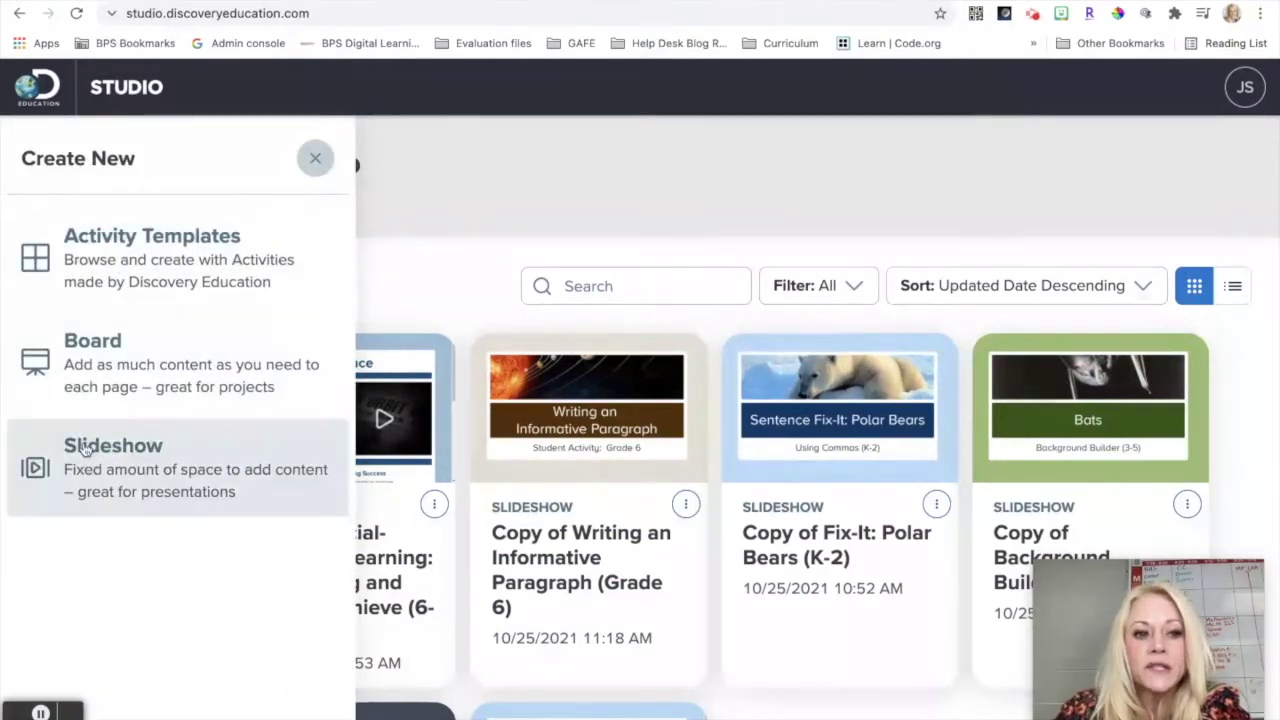
pyautogui.click(183, 258)
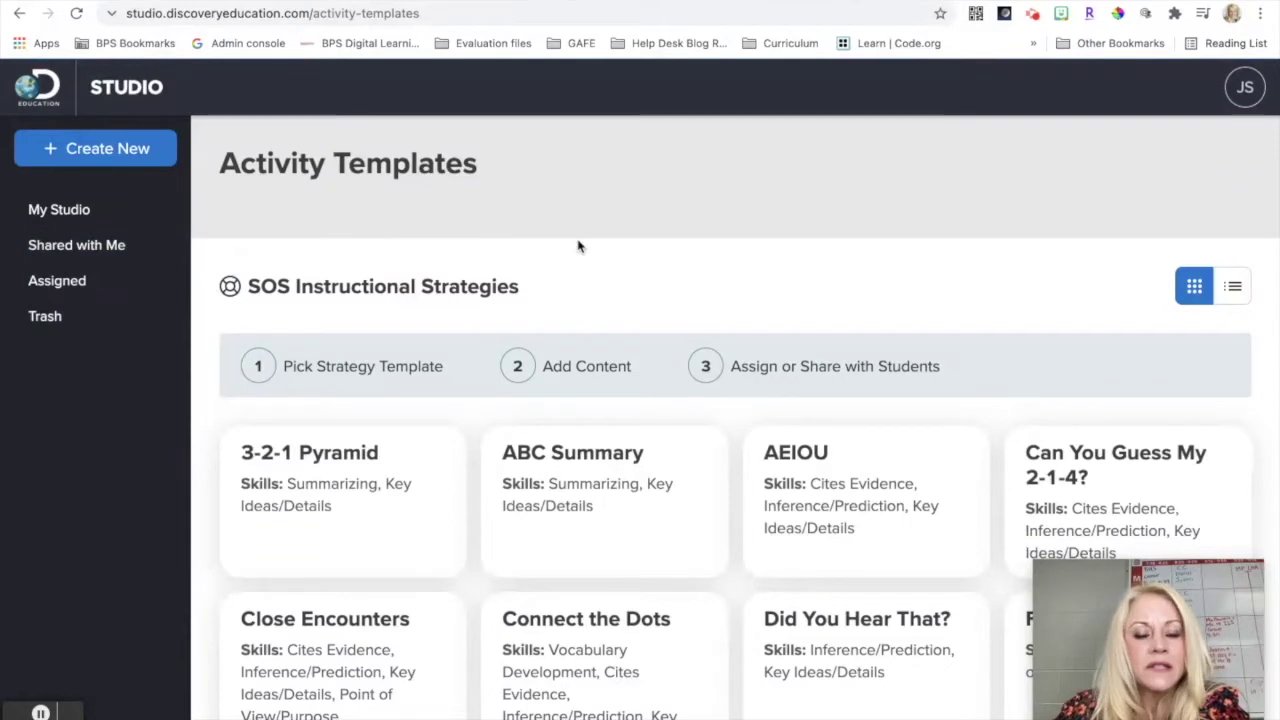
pyautogui.scroll(-1, 583, 252)
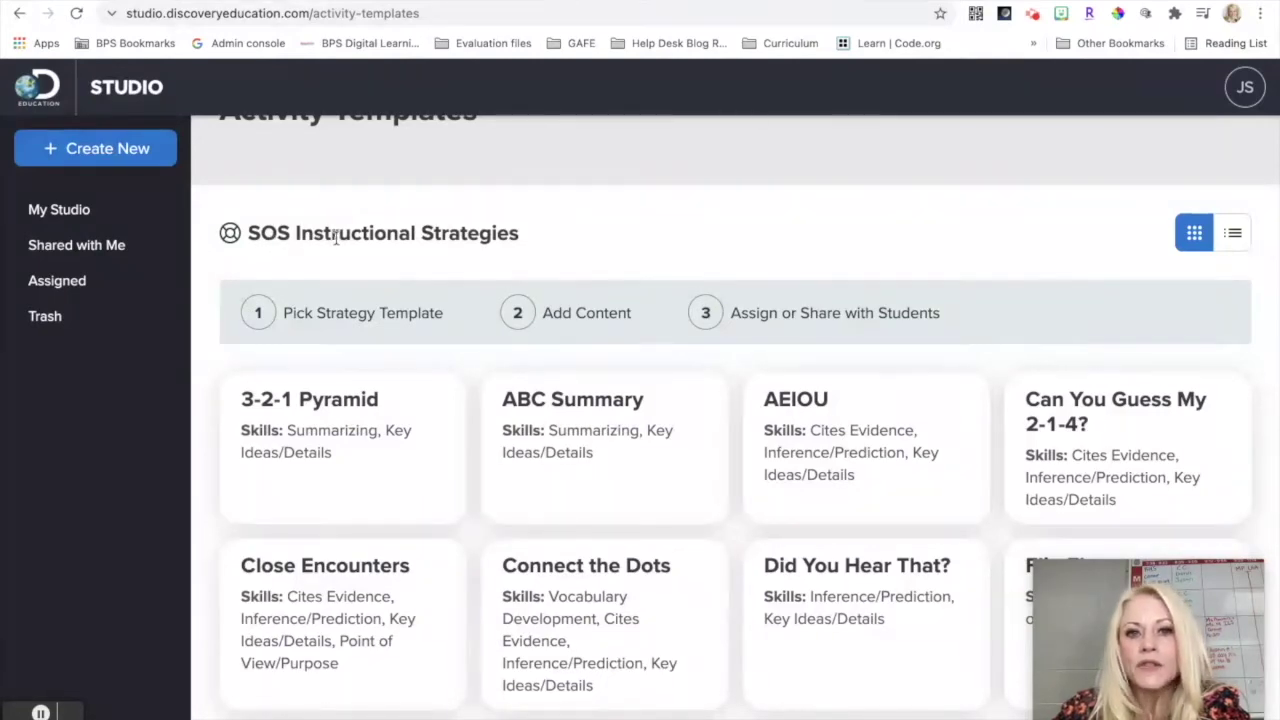
pyautogui.scroll(-1, 336, 238)
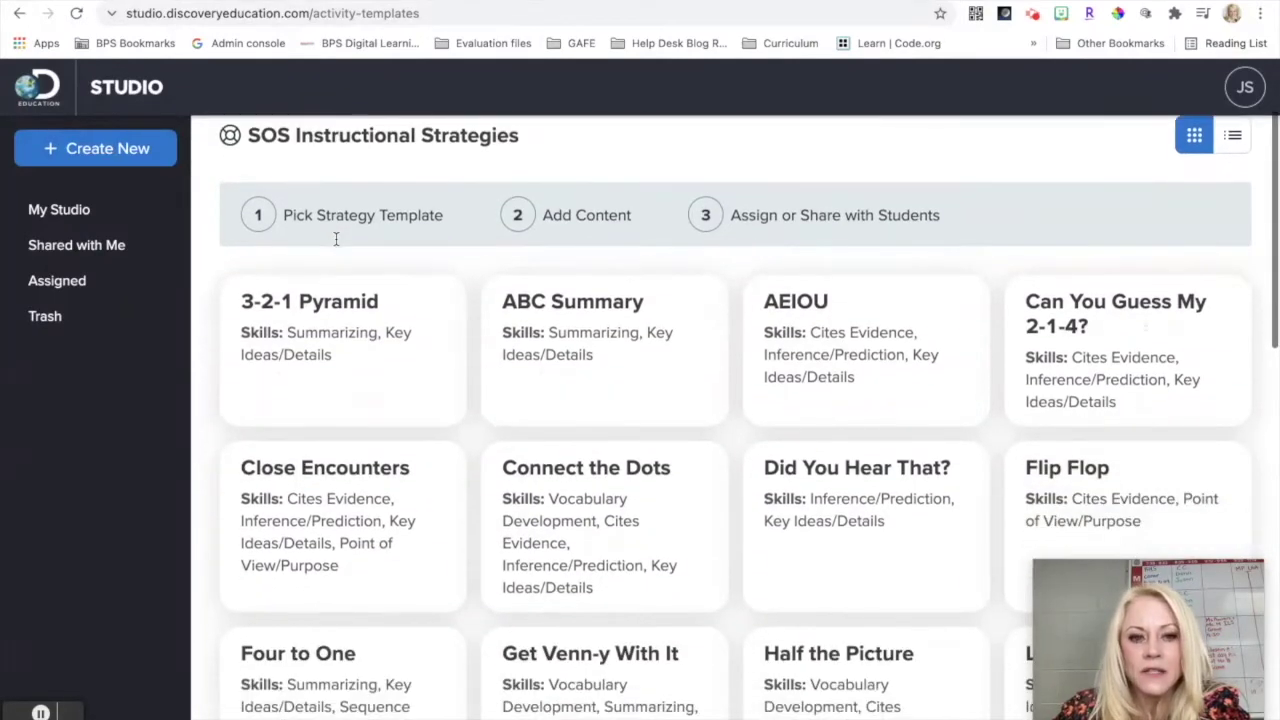
pyautogui.scroll(-1, 389, 323)
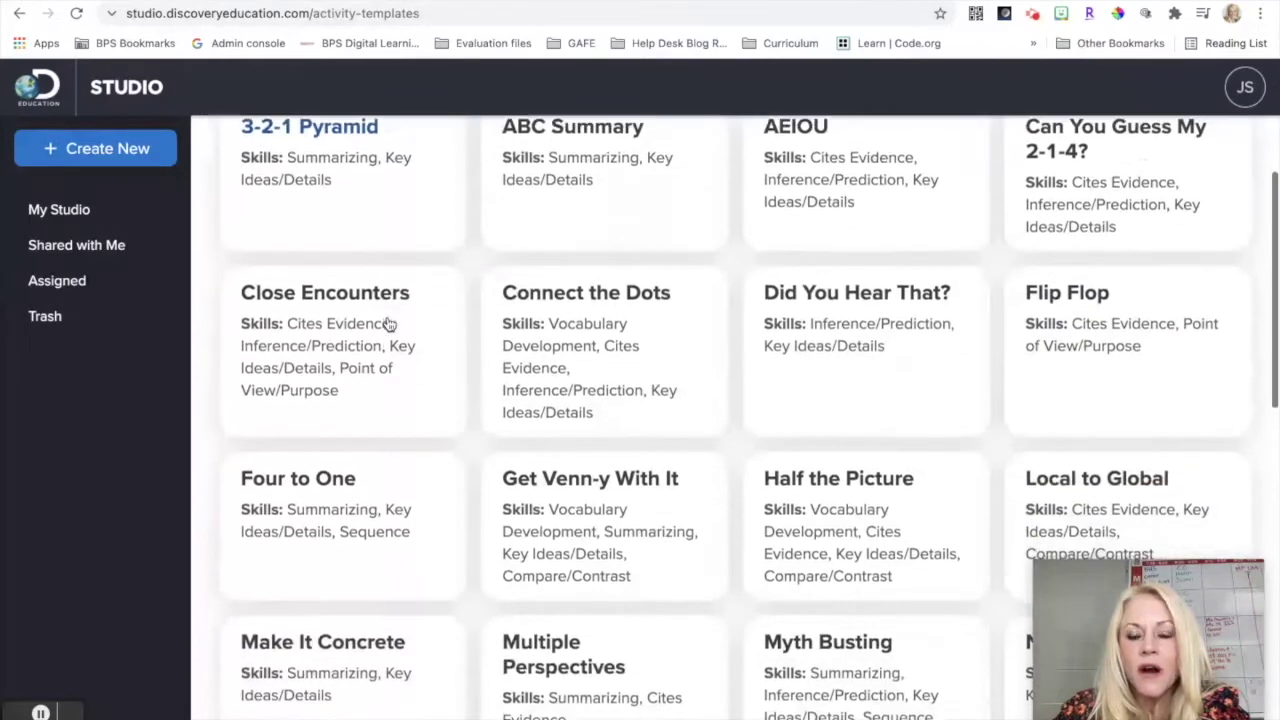
pyautogui.scroll(-3, 389, 323)
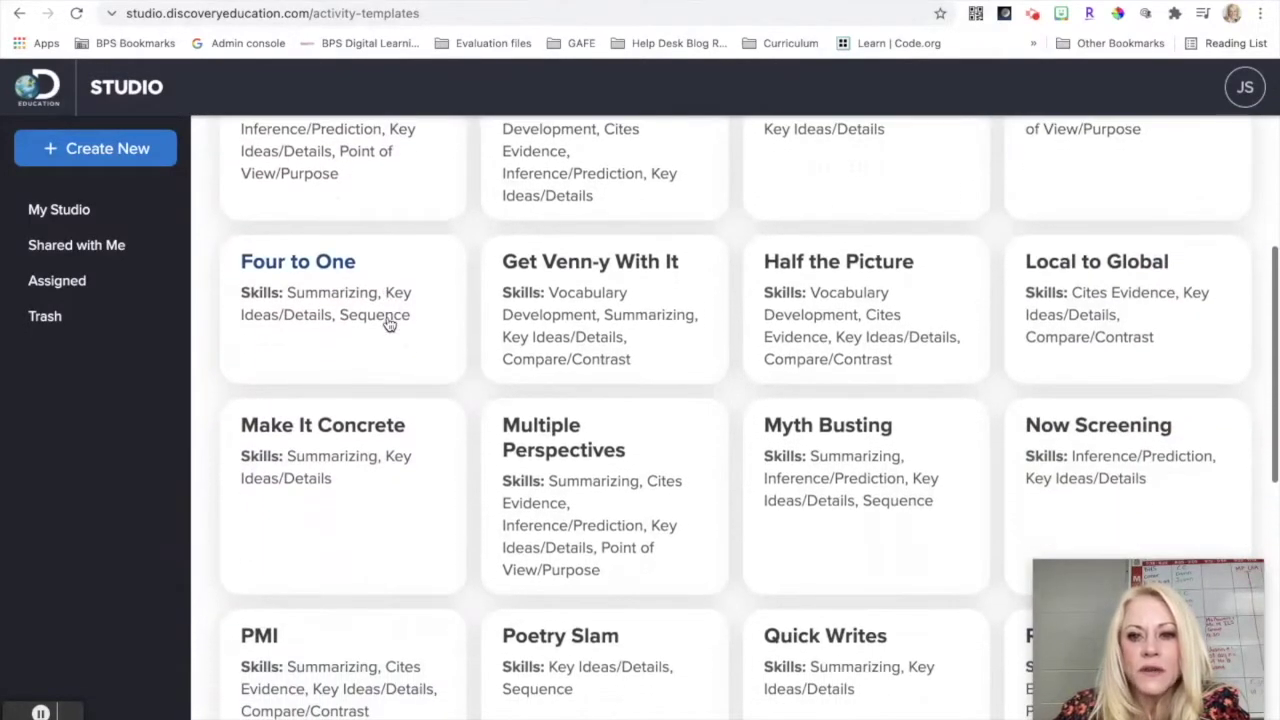
pyautogui.scroll(-1, 389, 323)
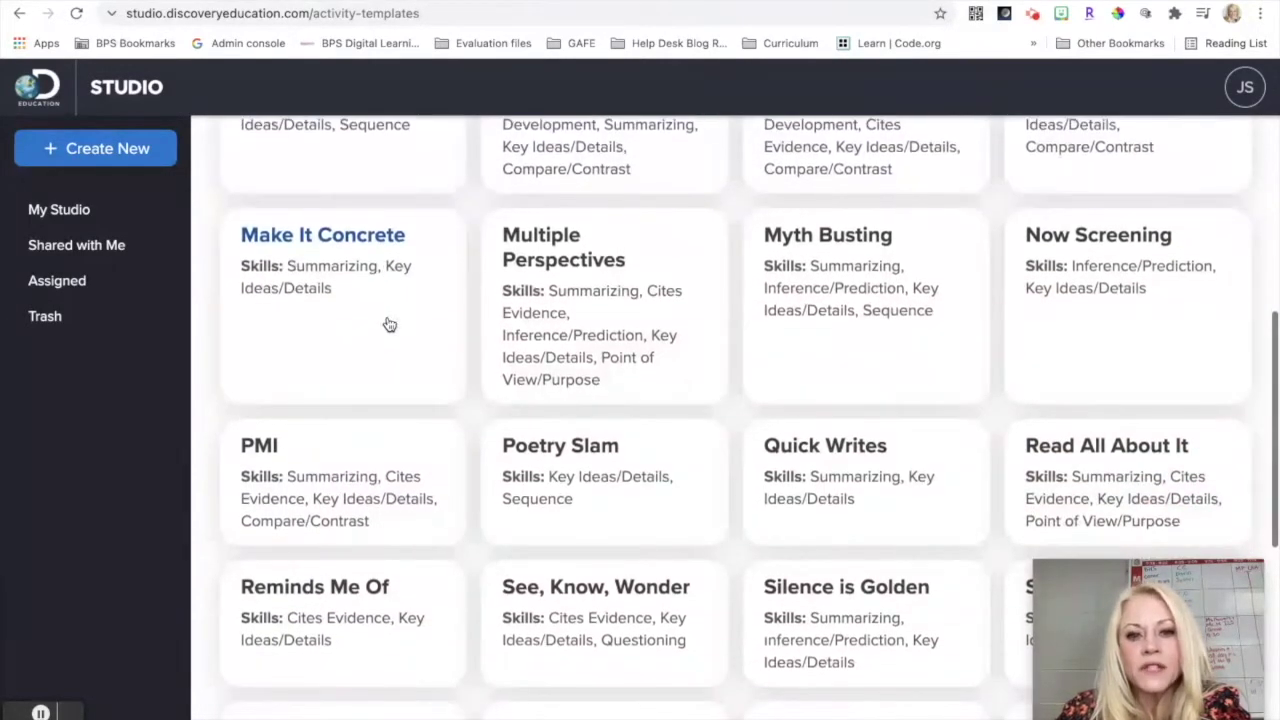
pyautogui.scroll(-1, 389, 323)
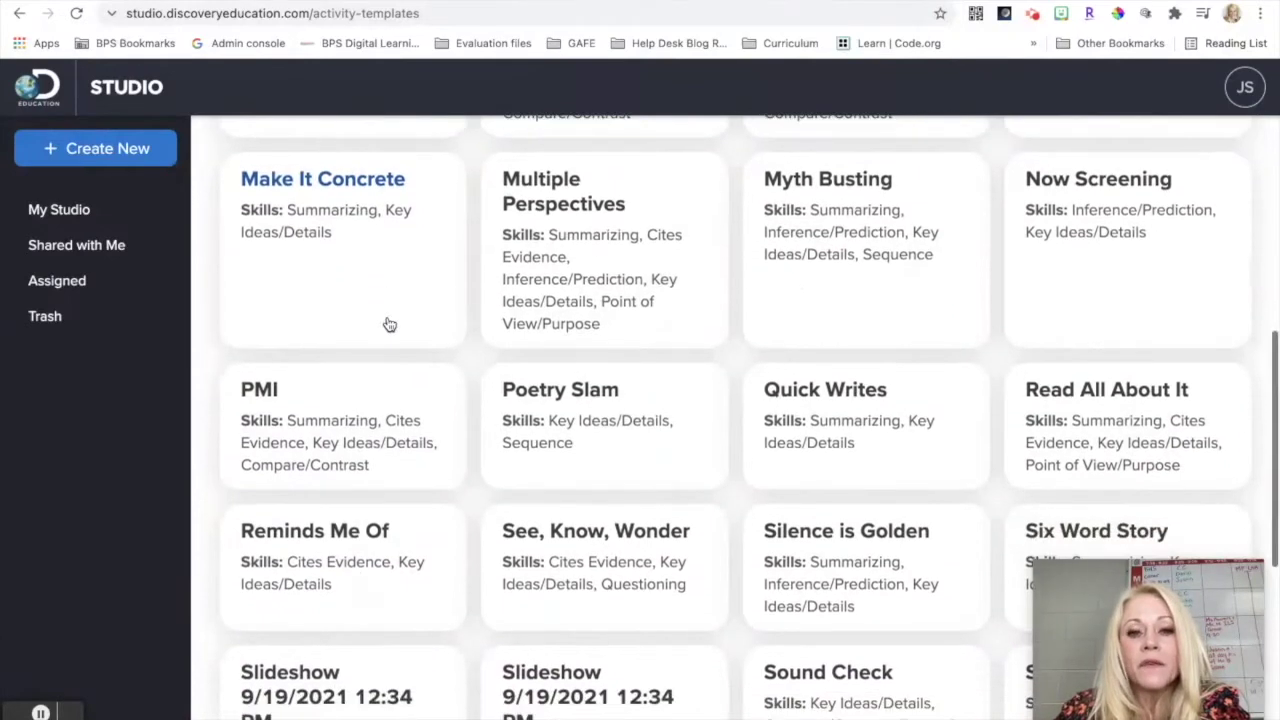
pyautogui.scroll(-1, 389, 323)
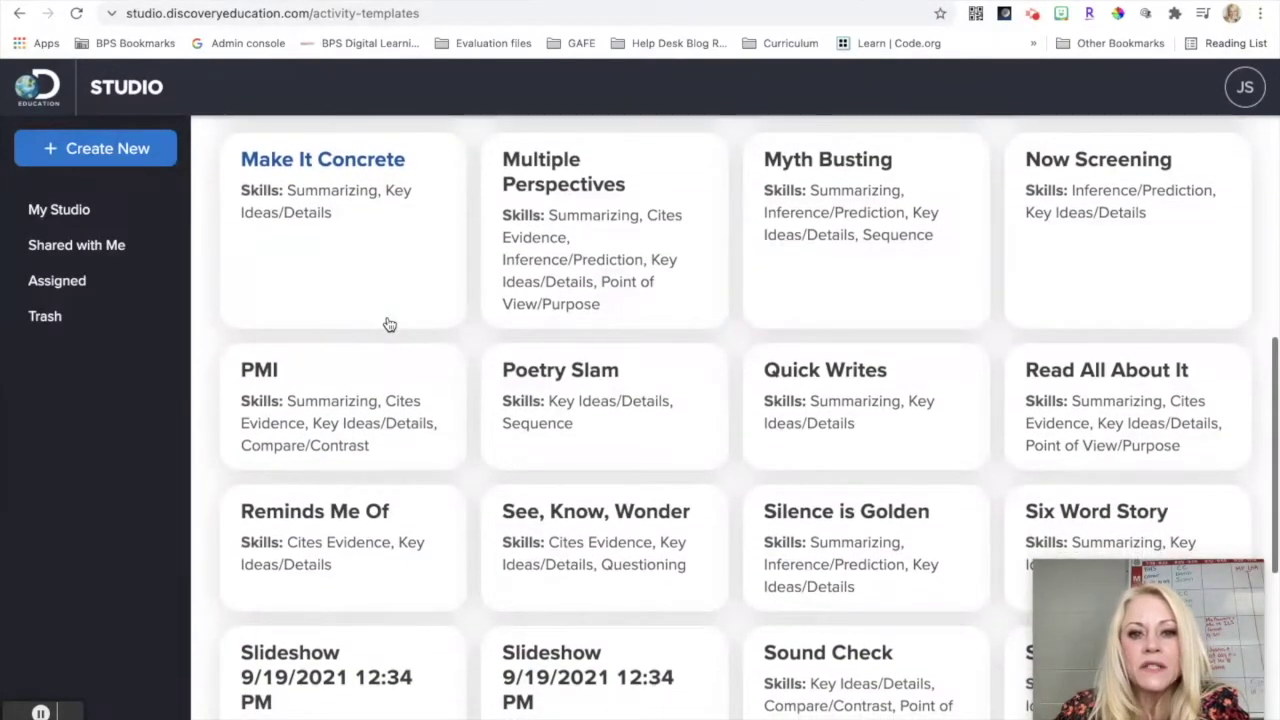
pyautogui.scroll(-1, 395, 415)
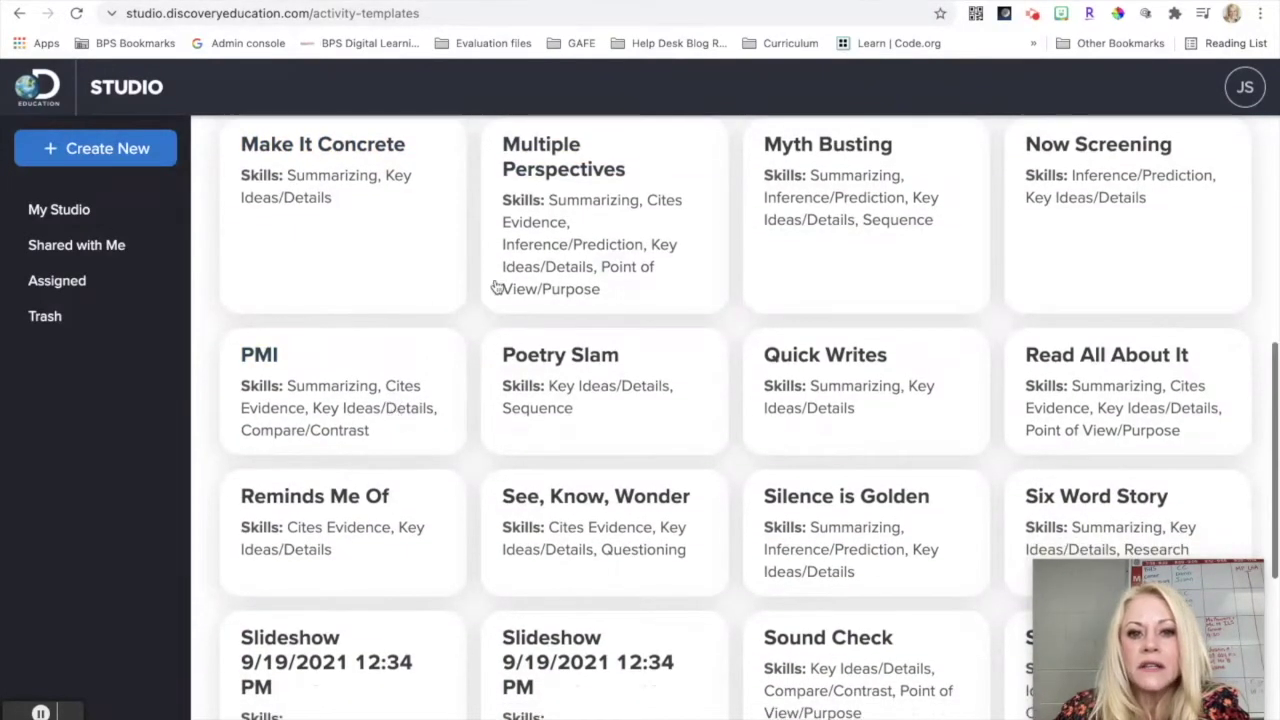
pyautogui.scroll(-3, 382, 410)
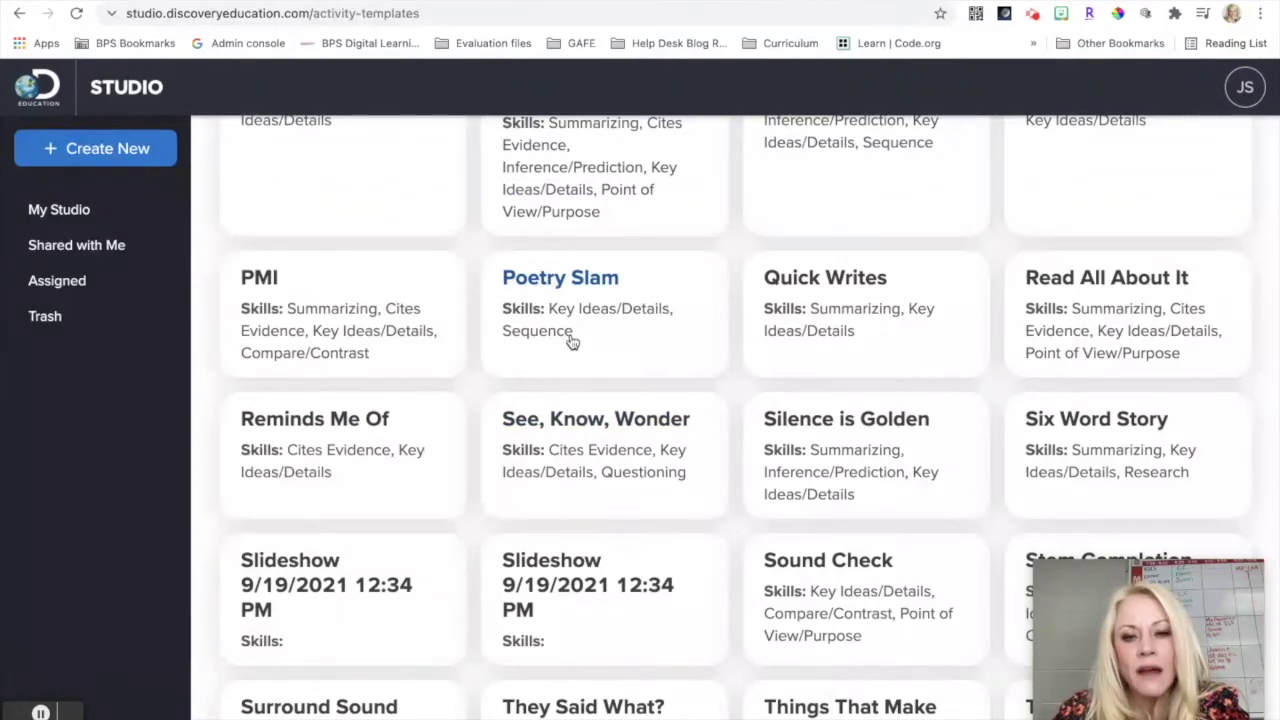
pyautogui.scroll(1, 631, 321)
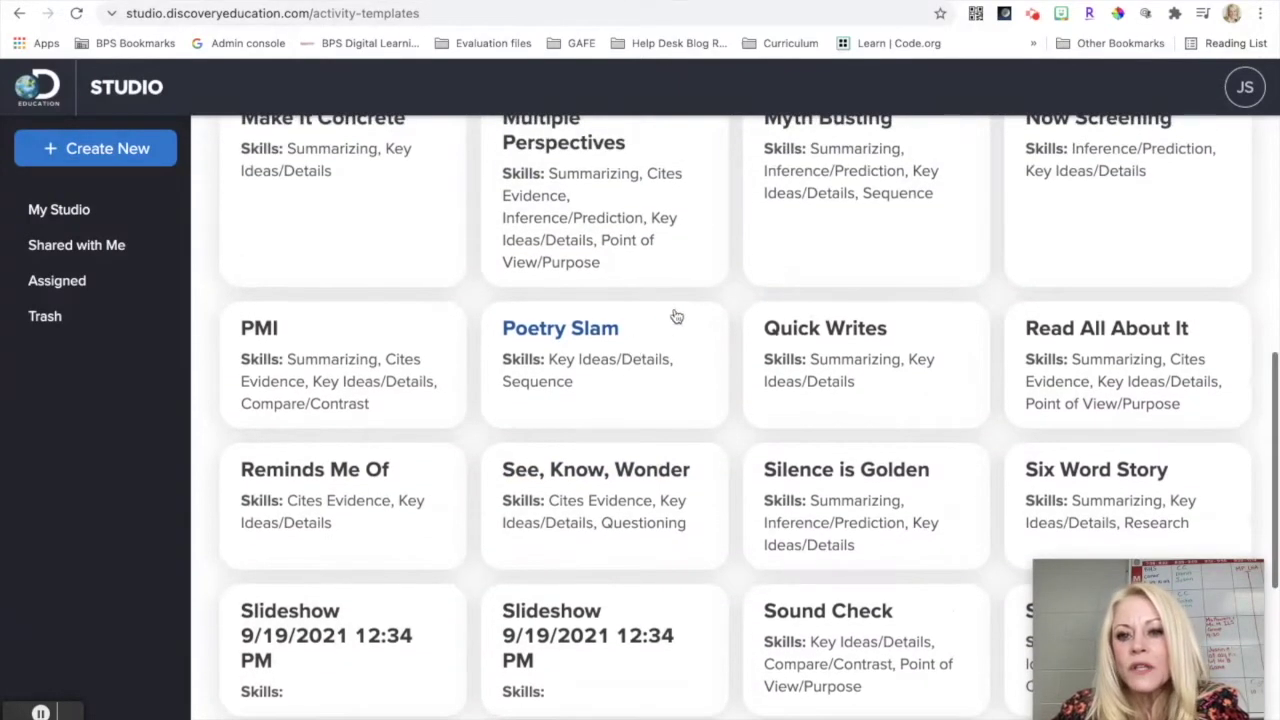
pyautogui.click(849, 354)
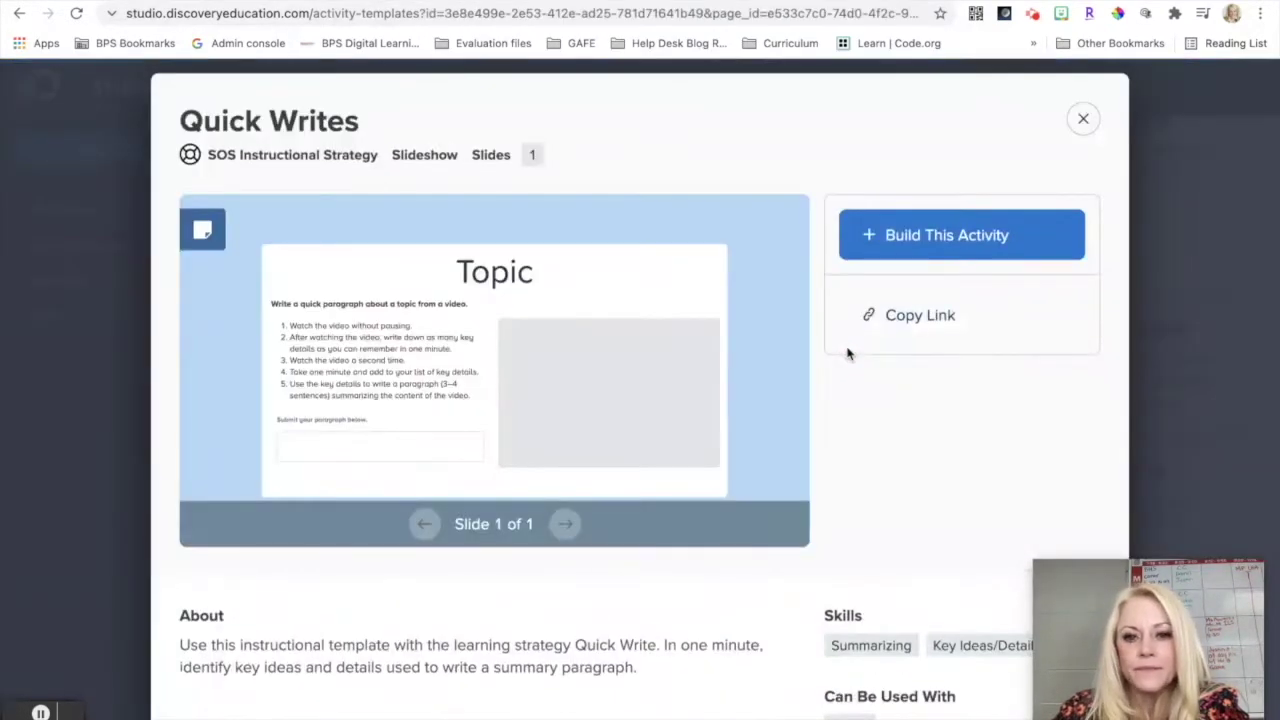
# Build a Copy of Quick Writes slideshow from the template, read its teacher notes, then hide them.
pyautogui.scroll(-1, 671, 537)
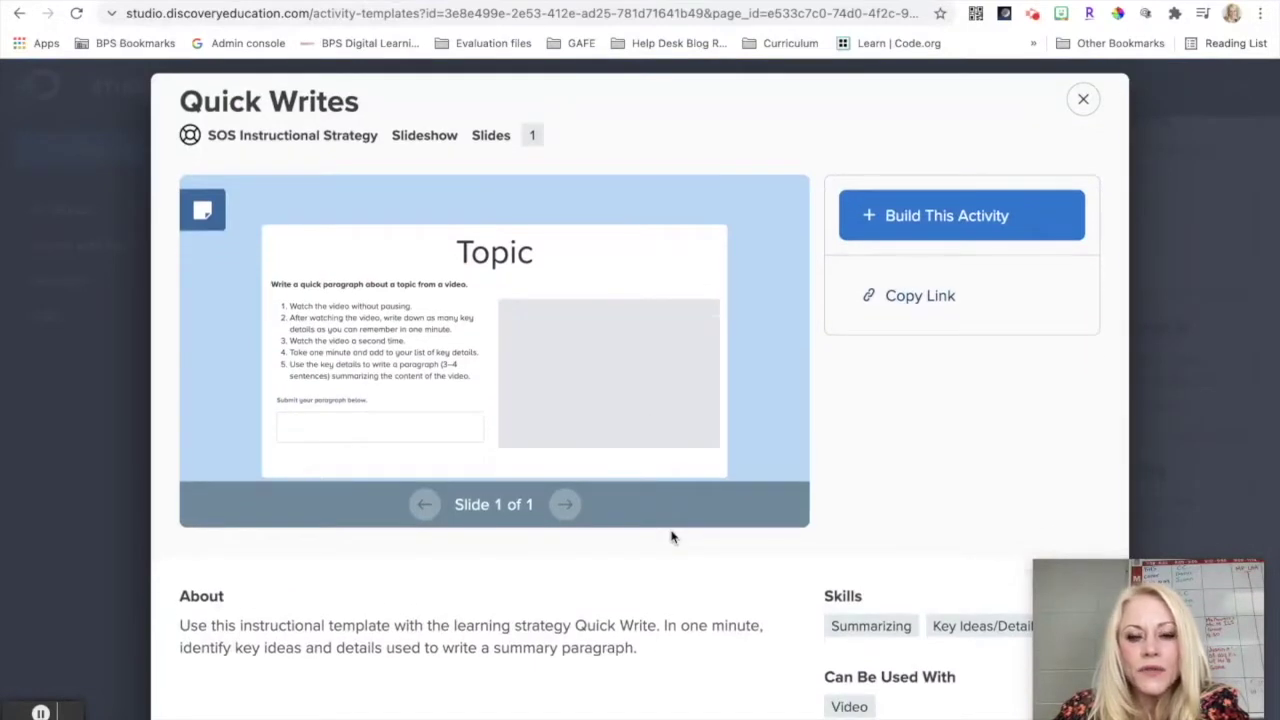
pyautogui.click(918, 221)
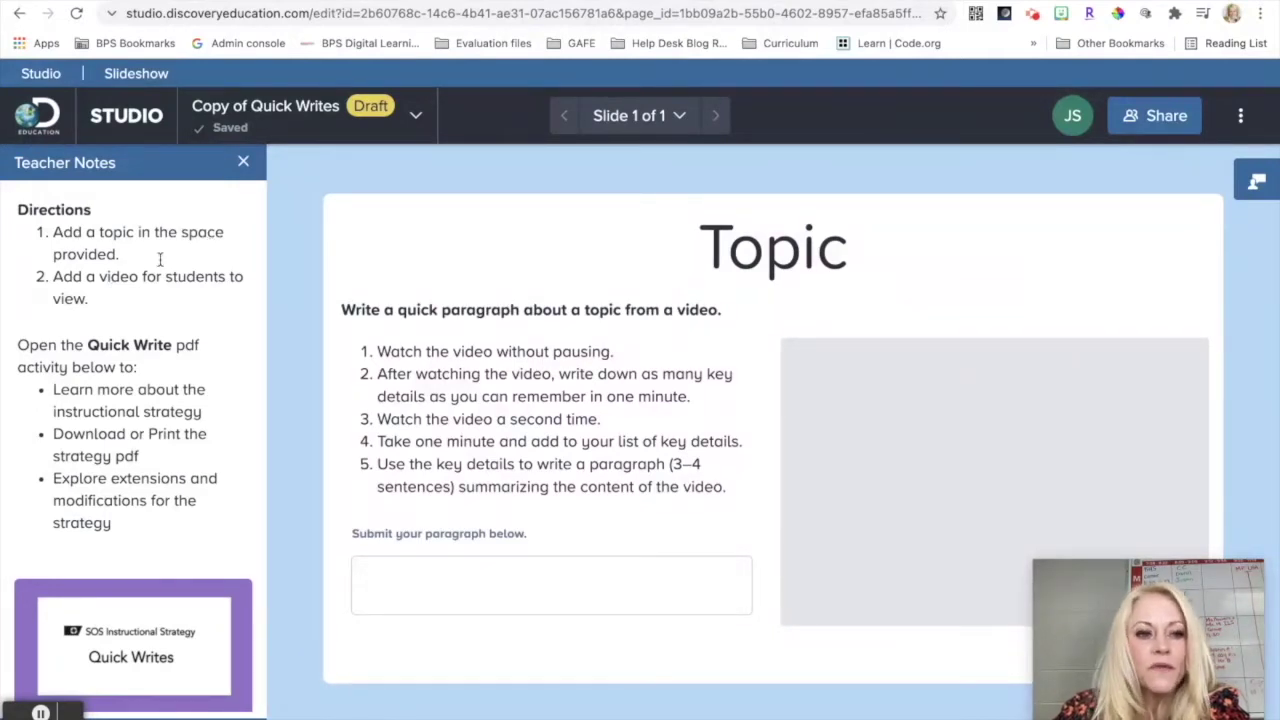
pyautogui.scroll(-3, 200, 292)
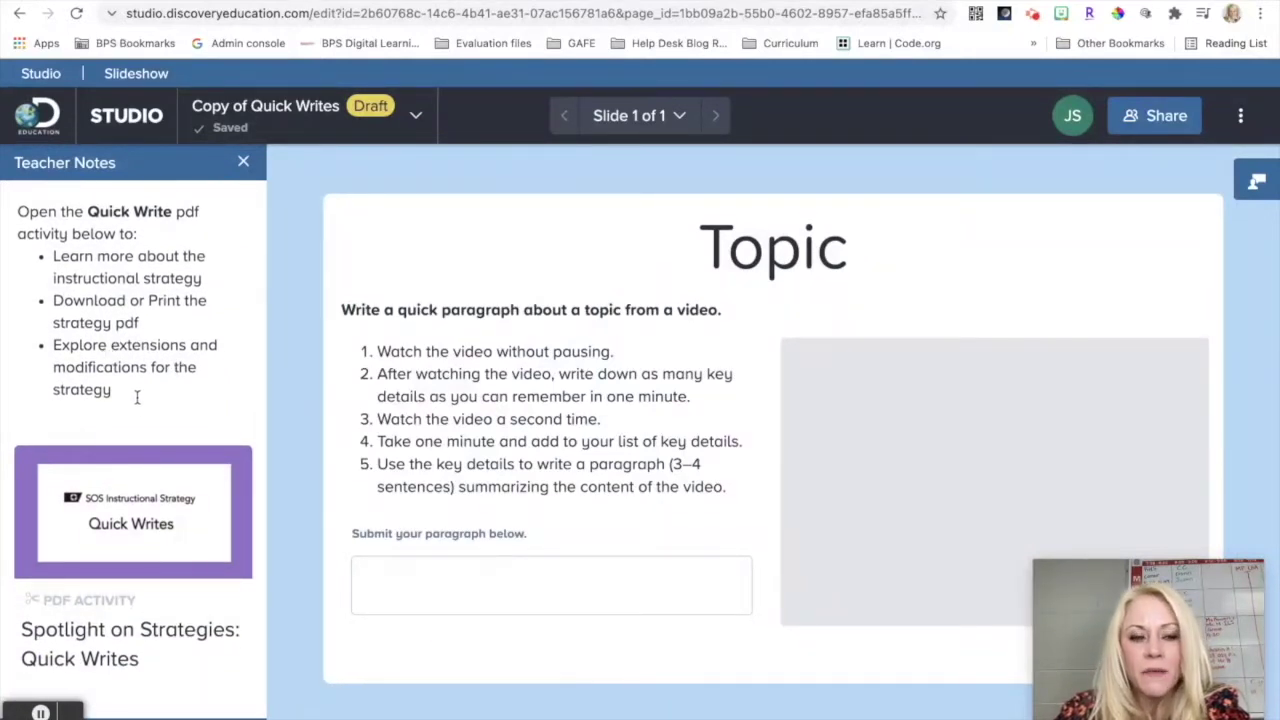
pyautogui.scroll(-1, 134, 398)
pyautogui.scroll(2, 134, 395)
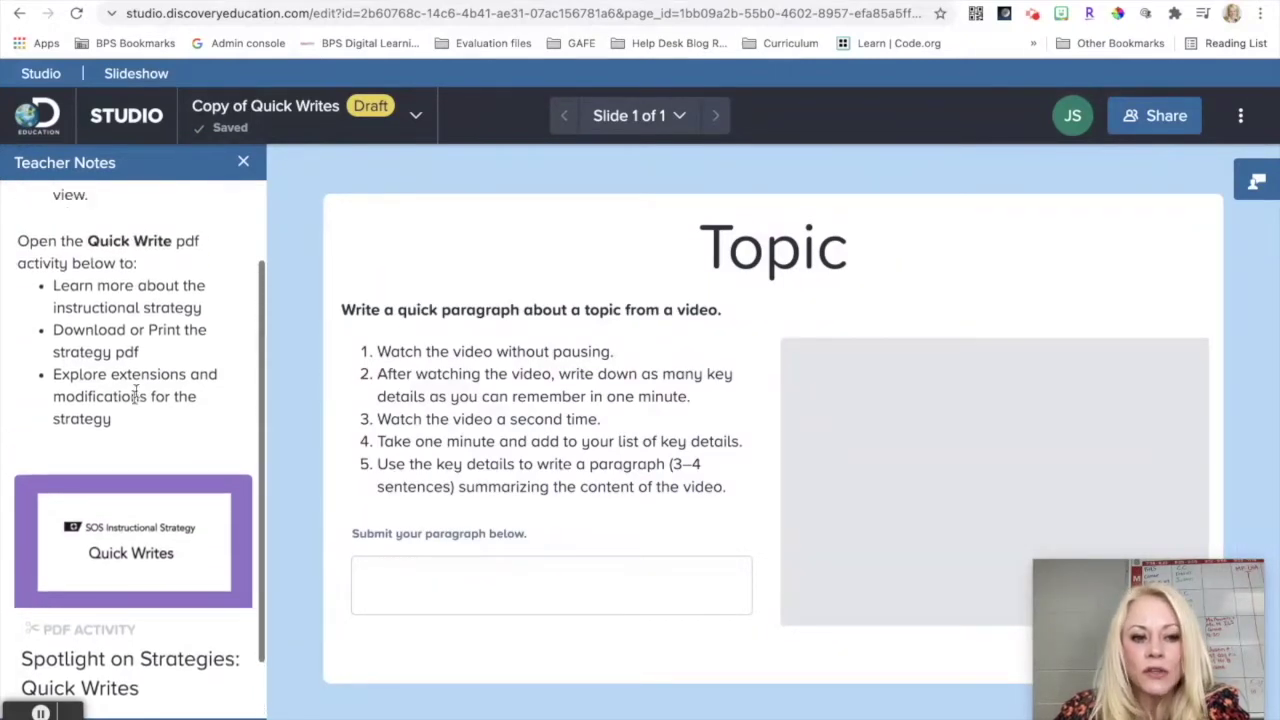
pyautogui.click(243, 163)
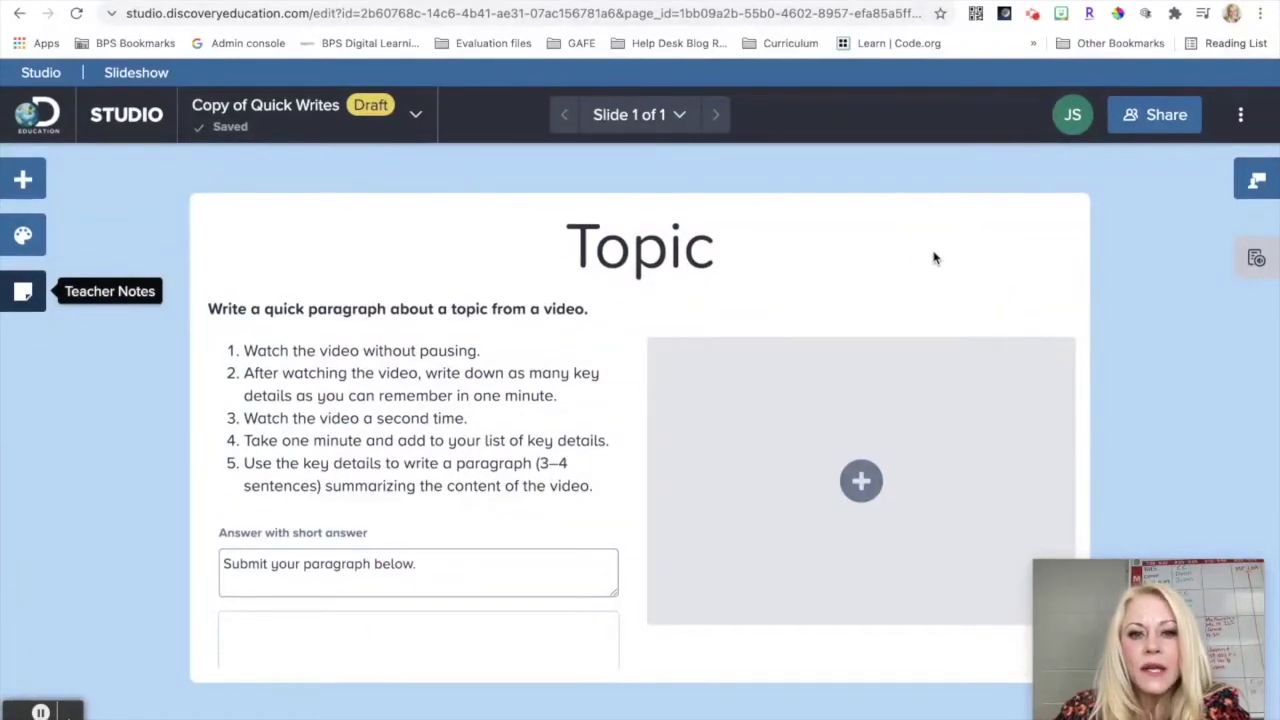
# Select the Topic title to check its text size choices, then select the numbered instructions text.
pyautogui.click(632, 248)
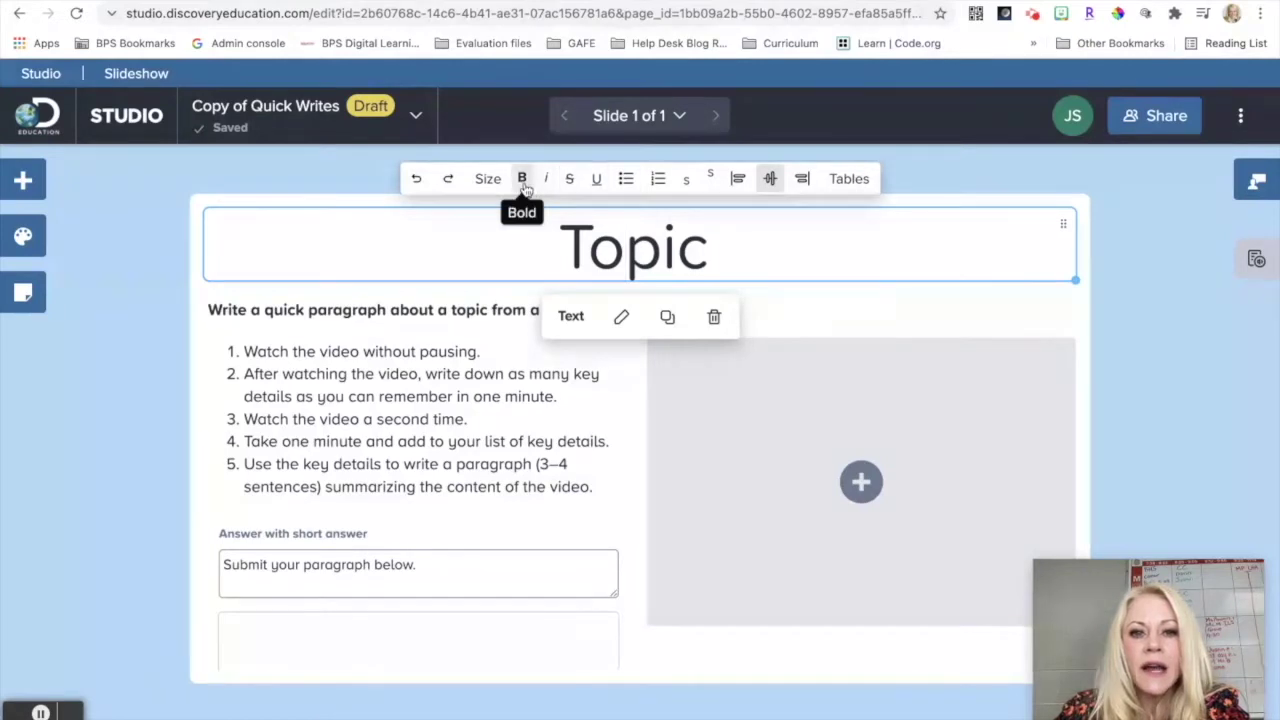
pyautogui.click(490, 179)
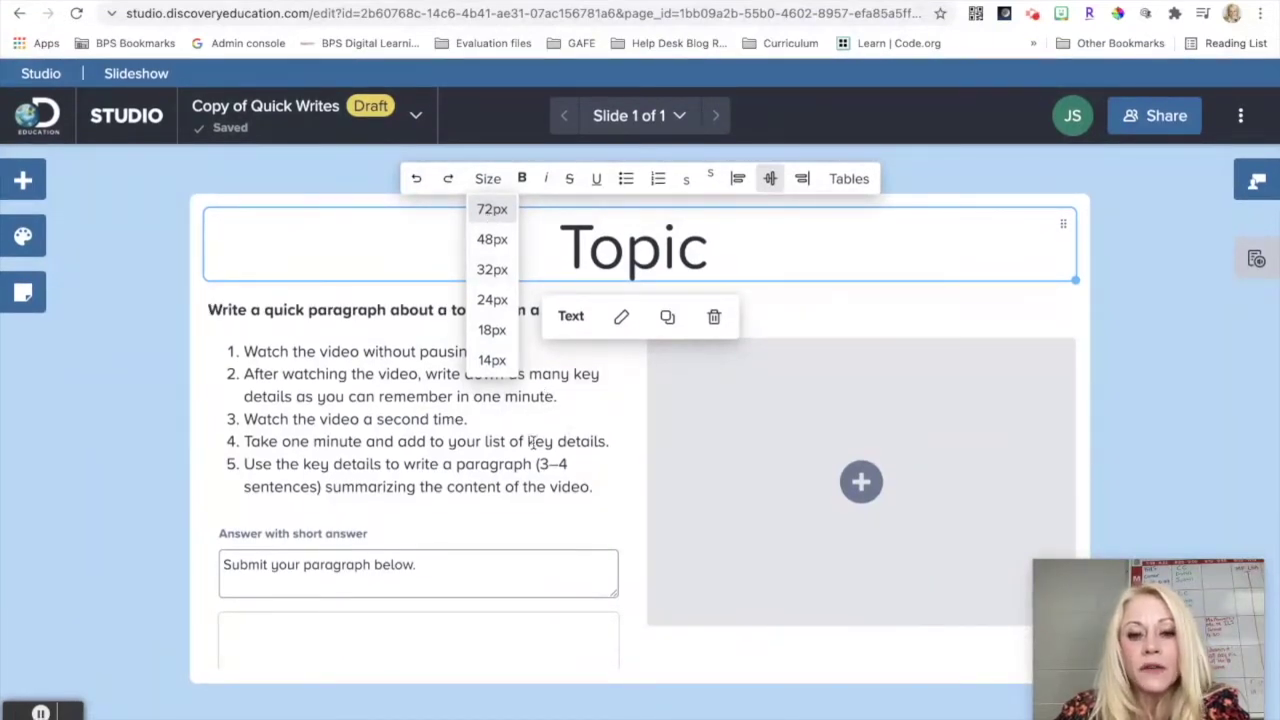
pyautogui.click(488, 434)
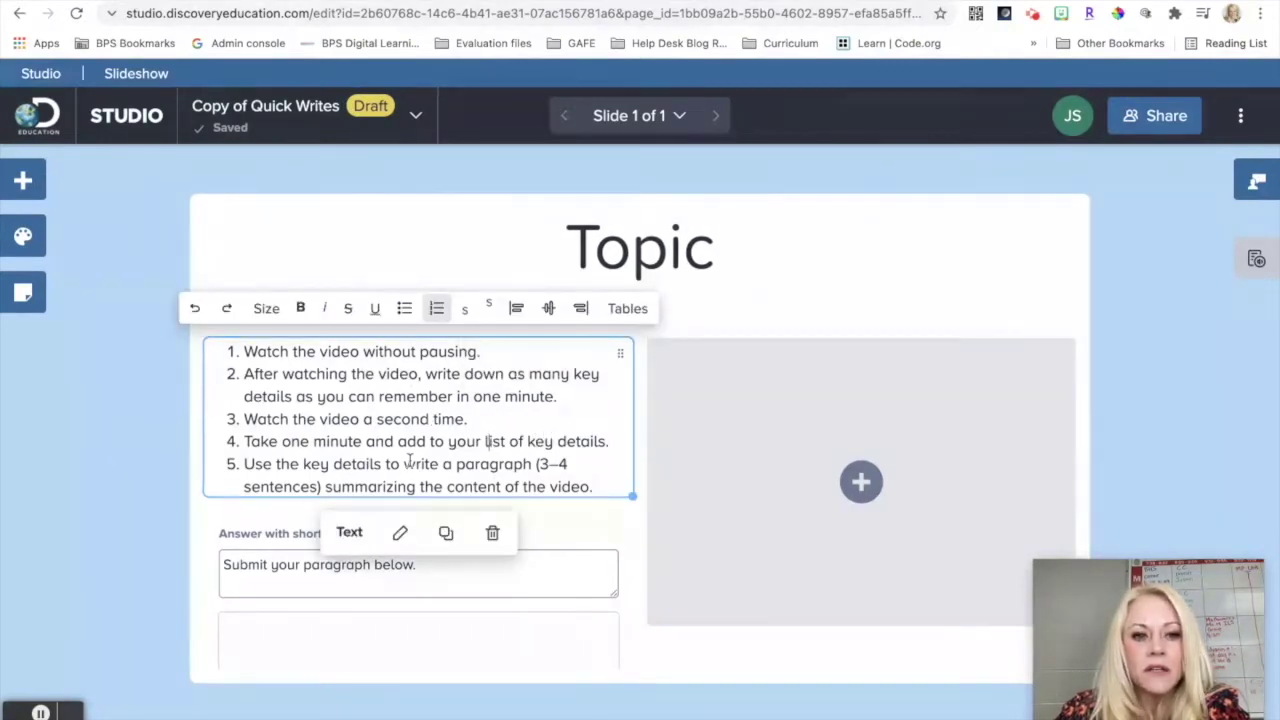
# Insert the Health Tip: Vitamins and Minerals video segment from the QuickList into the empty media area.
pyautogui.click(785, 398)
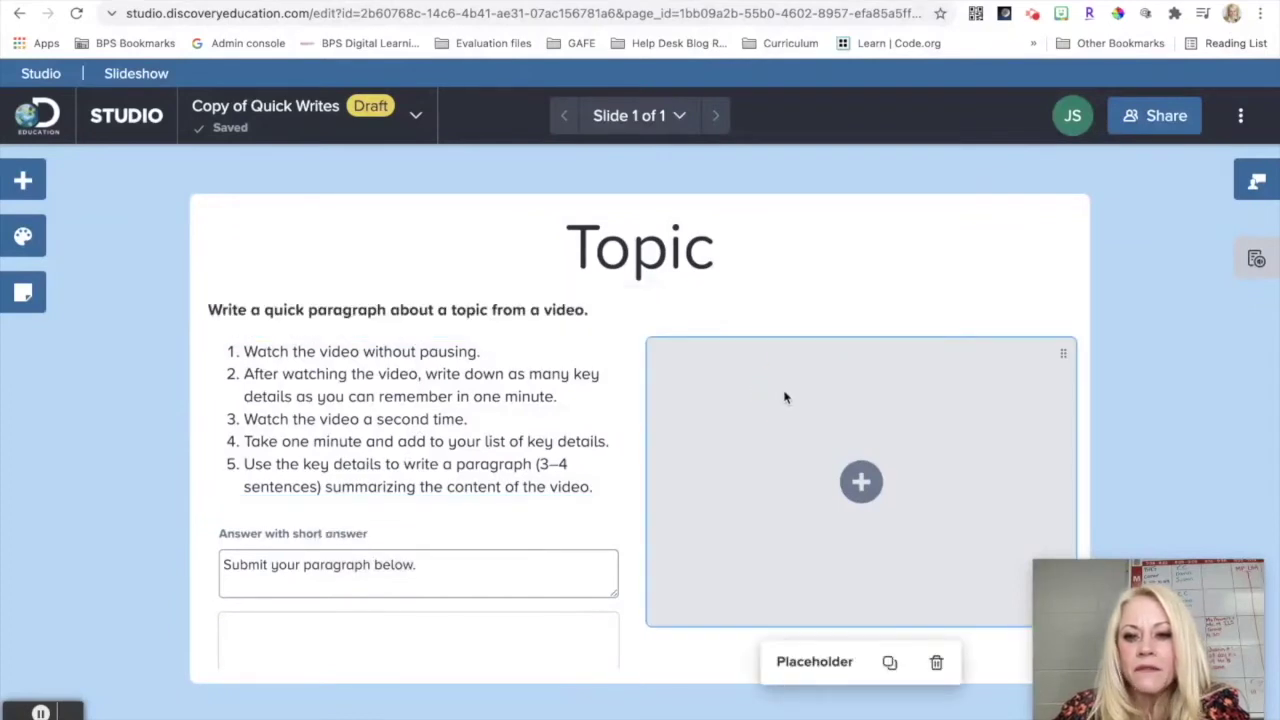
pyautogui.click(861, 483)
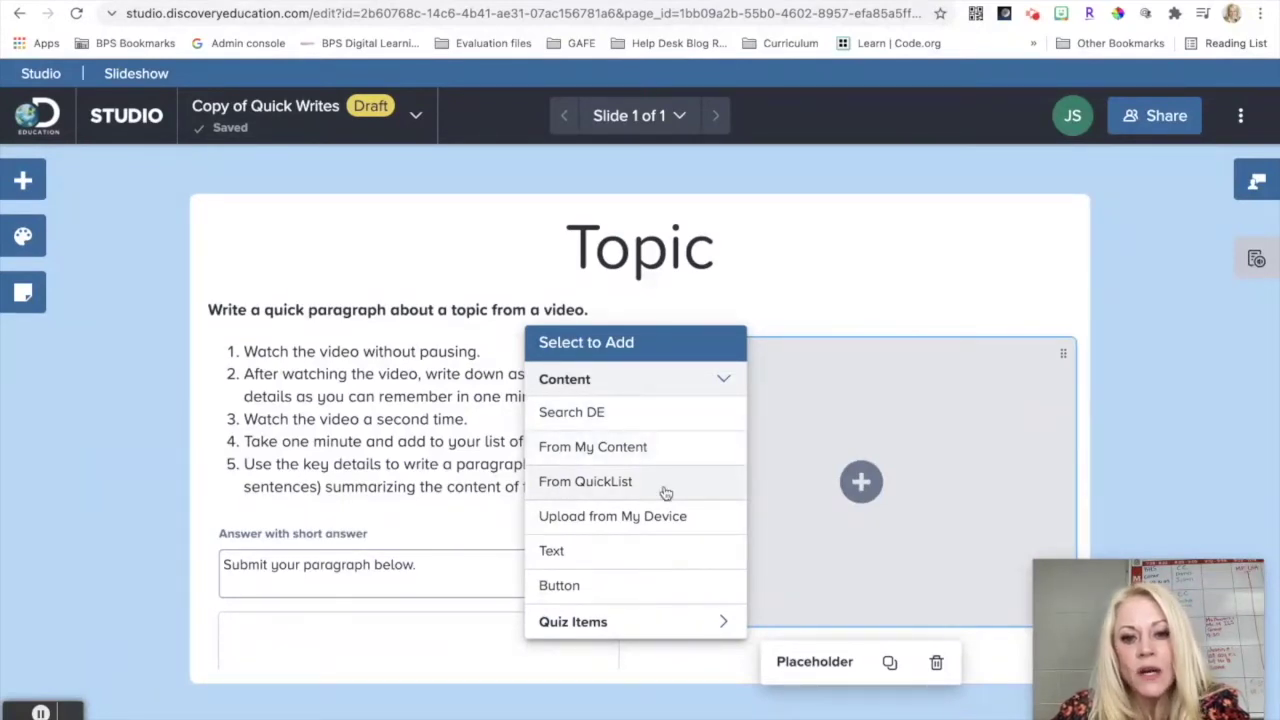
pyautogui.click(607, 487)
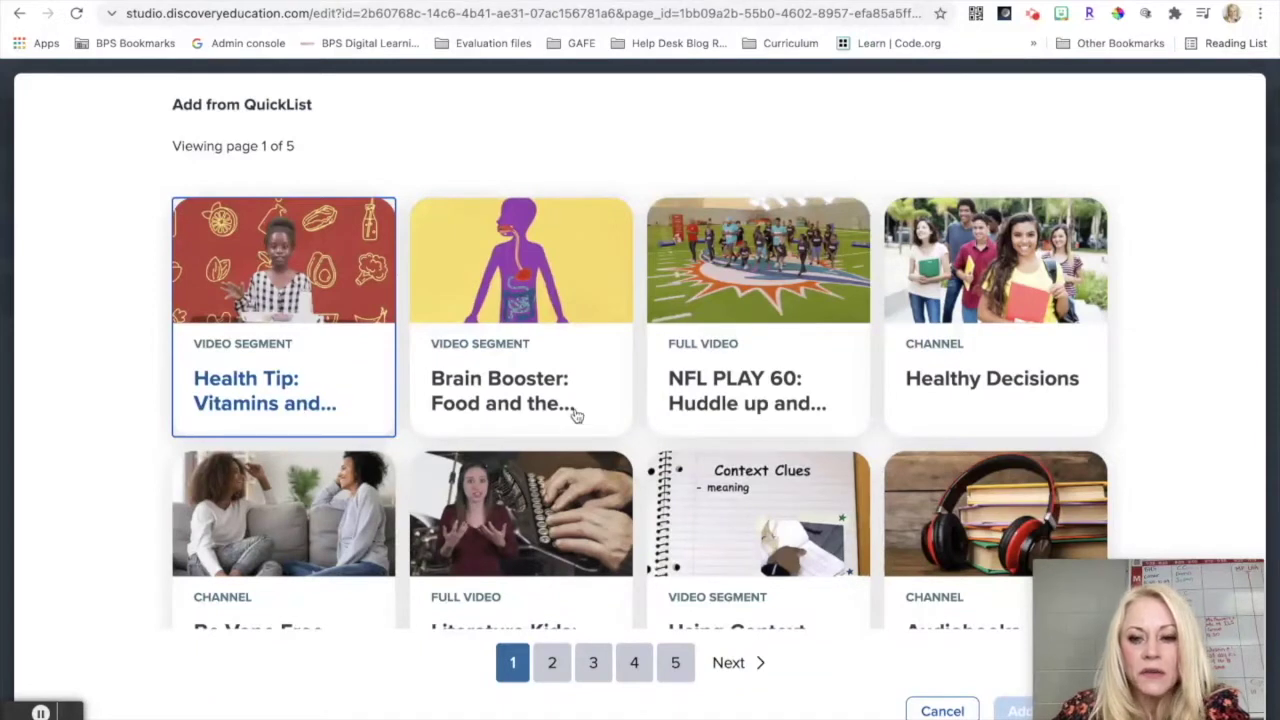
pyautogui.moveTo(1105, 600); pyautogui.dragTo(1105, 478)
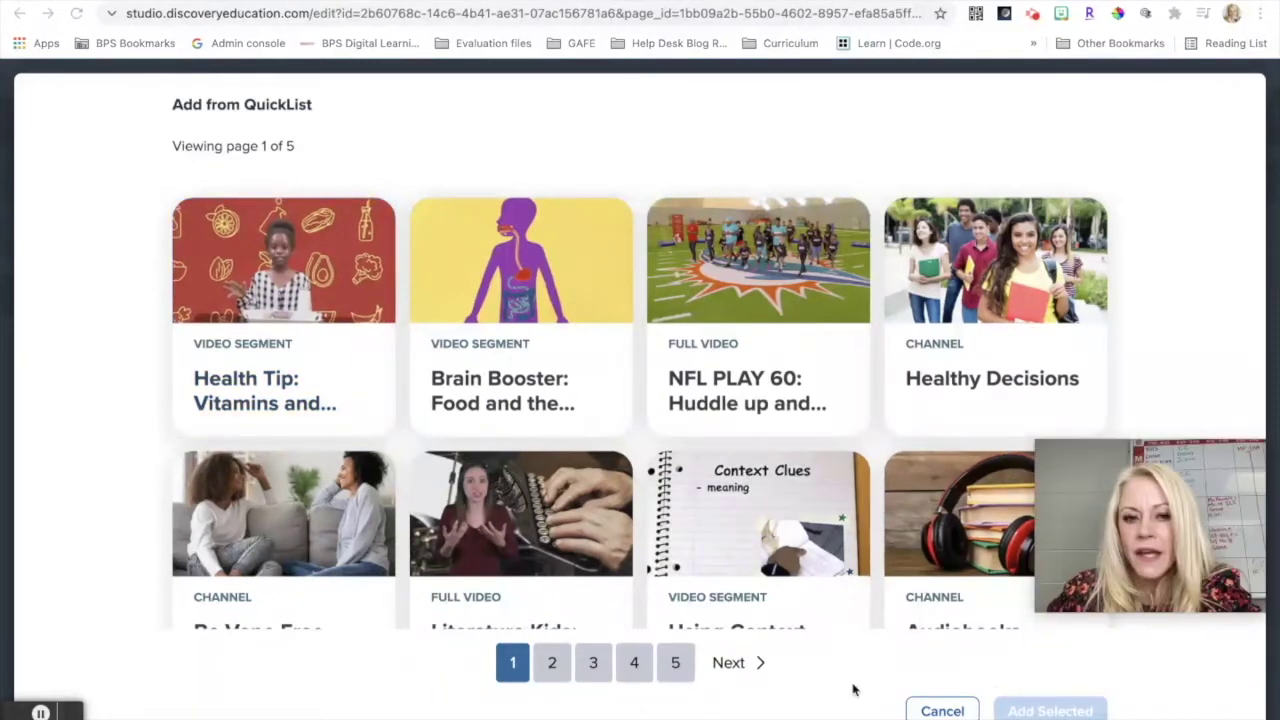
pyautogui.click(298, 350)
pyautogui.click(1050, 711)
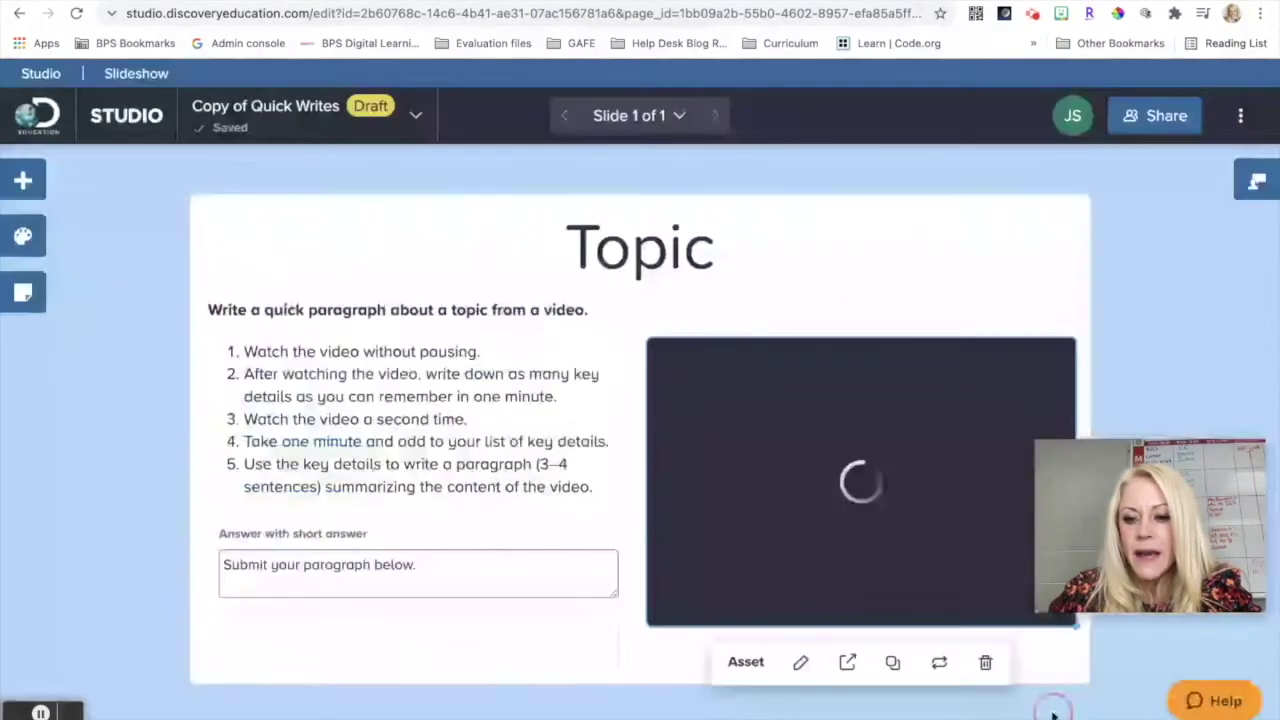
pyautogui.moveTo(1100, 490); pyautogui.dragTo(1155, 341)
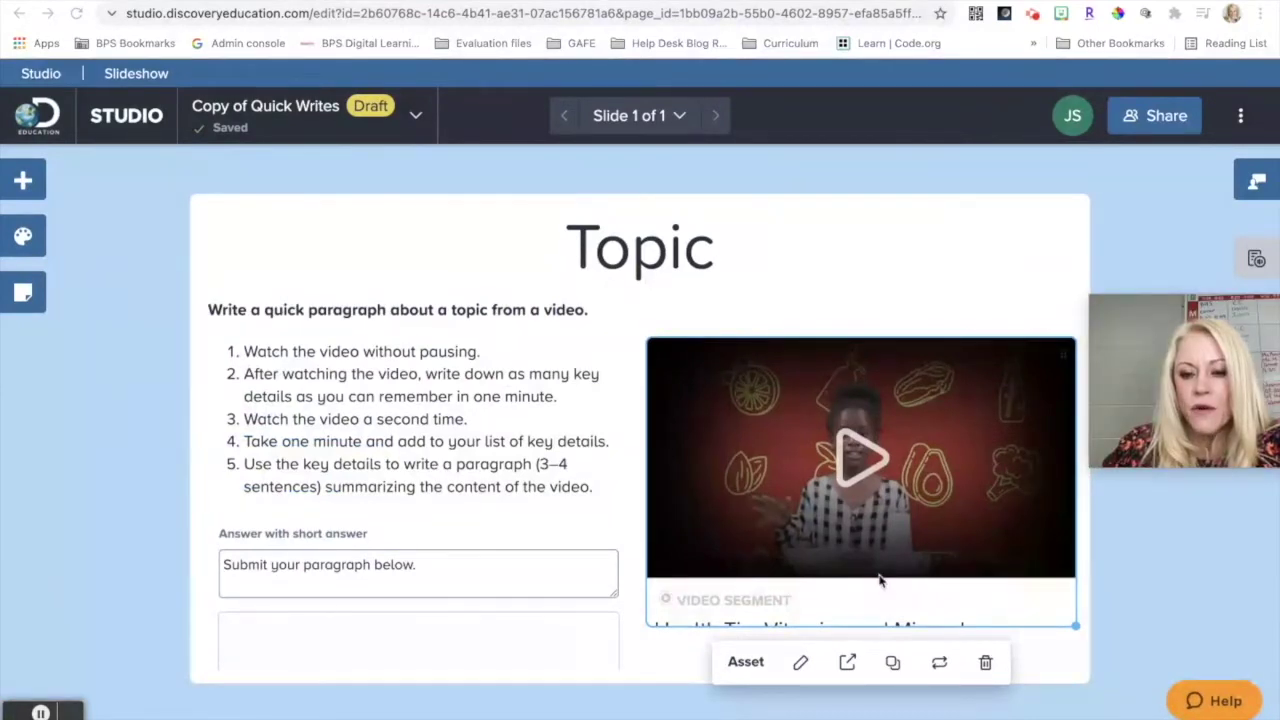
# Review the video's display settings, keeping the Text Below layout and Fill image sizing.
pyautogui.scroll(-1, 880, 605)
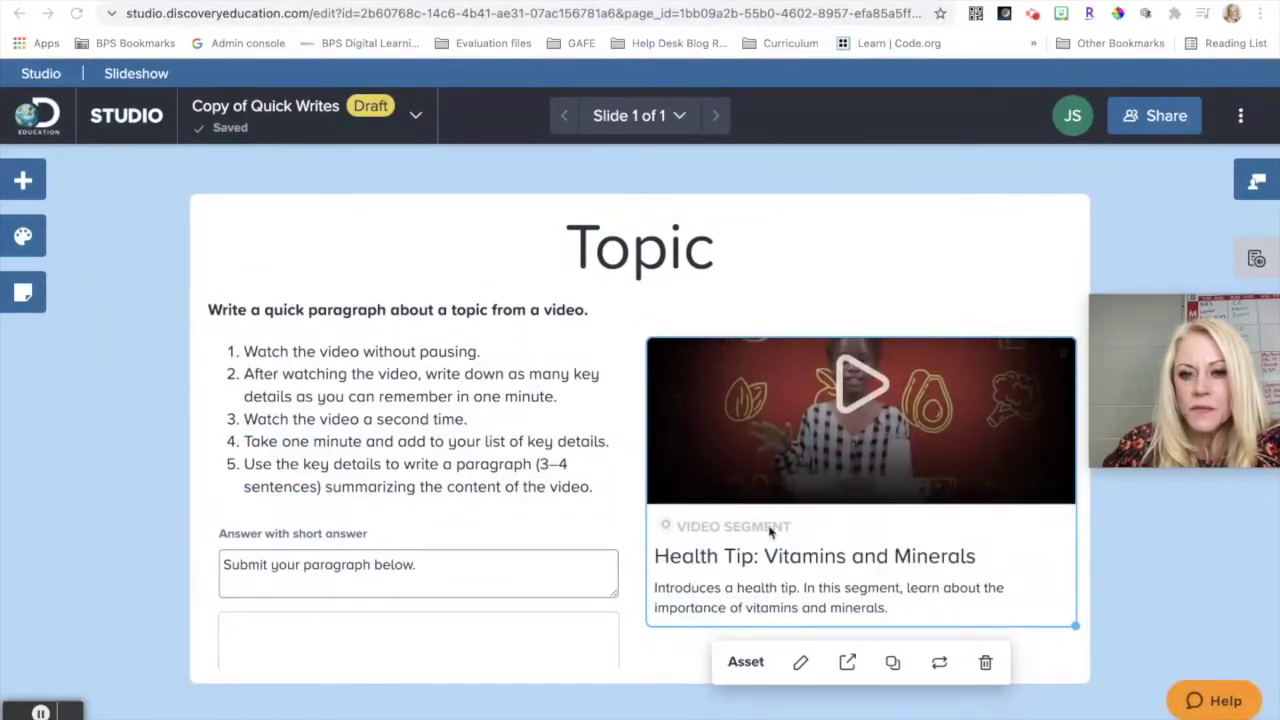
pyautogui.click(802, 664)
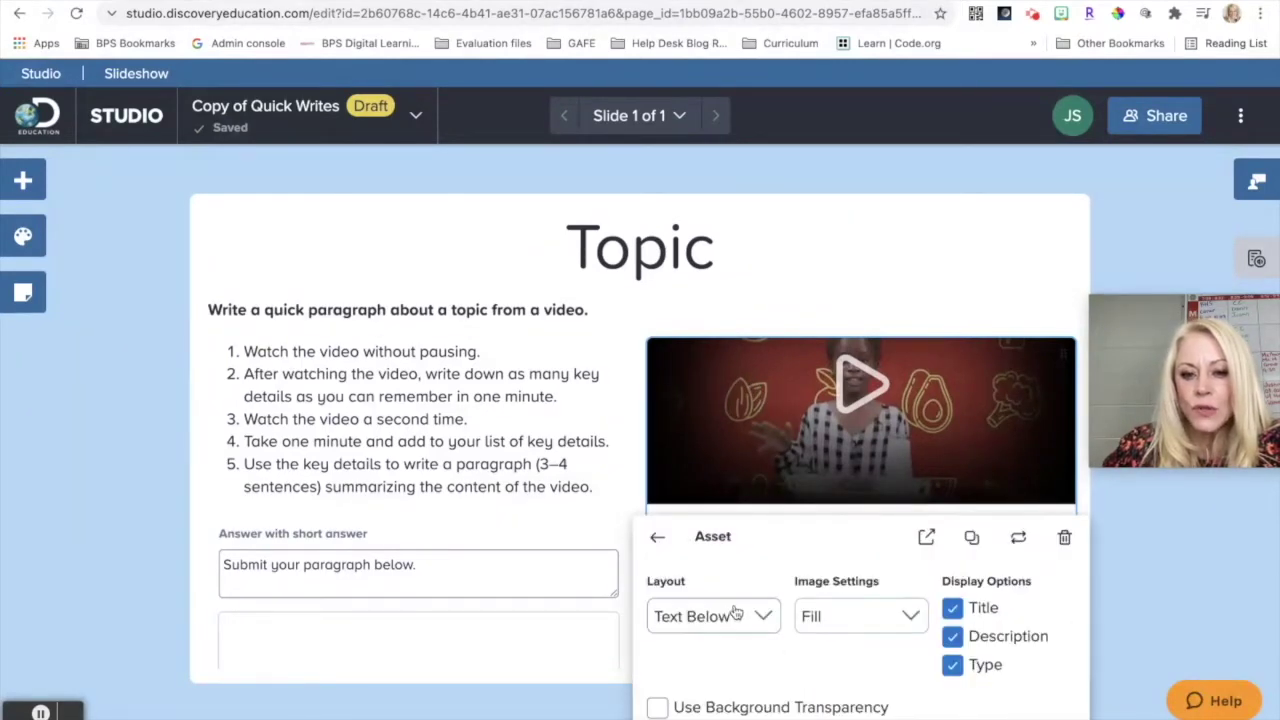
pyautogui.click(728, 620)
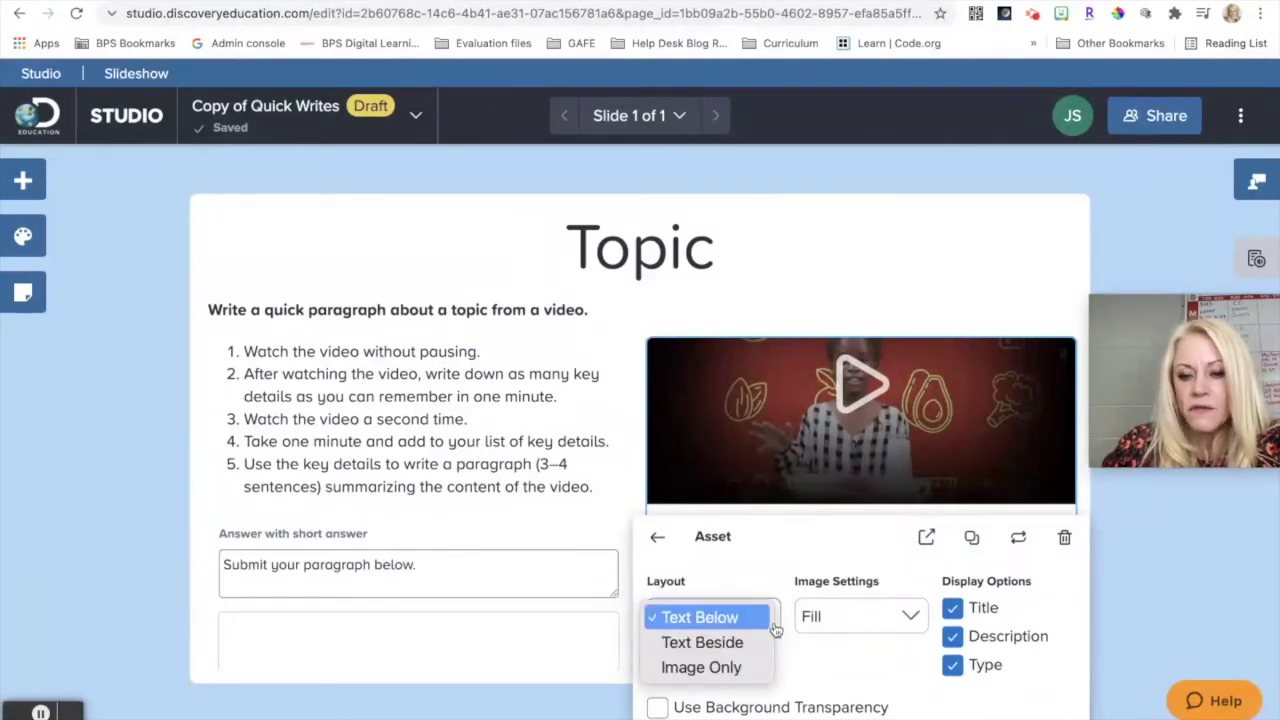
pyautogui.click(829, 617)
pyautogui.click(874, 617)
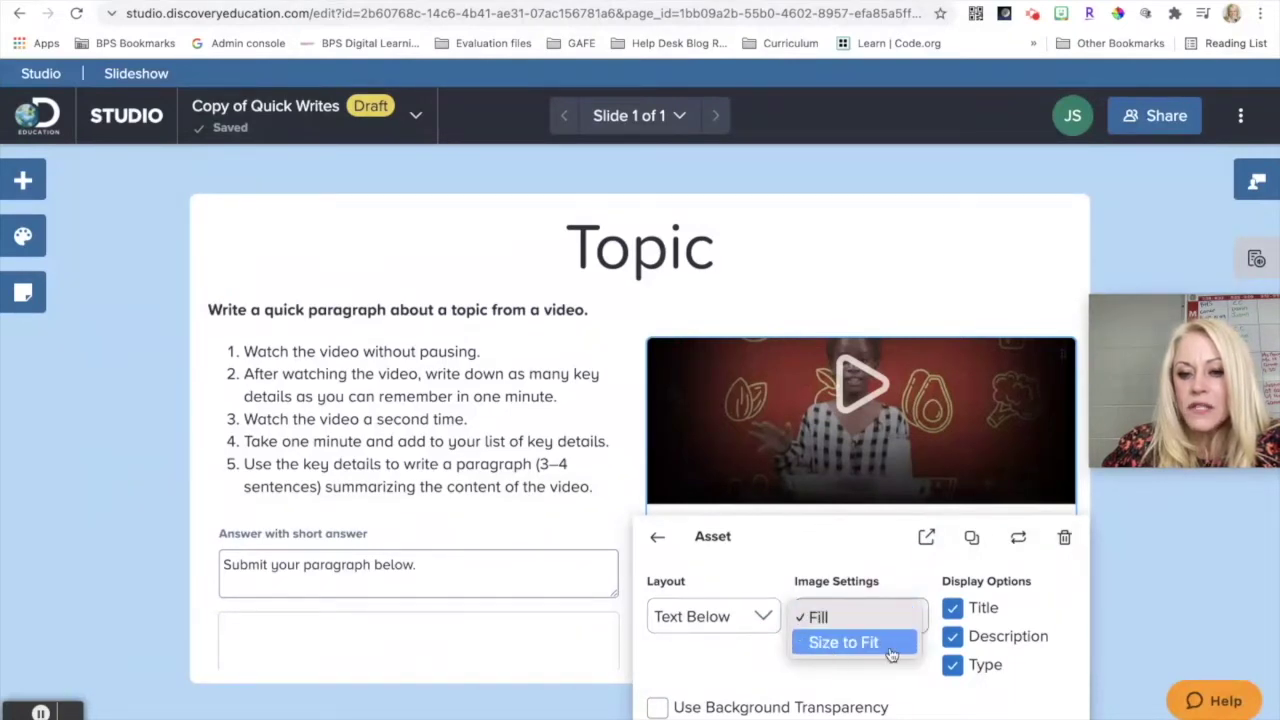
pyautogui.click(877, 618)
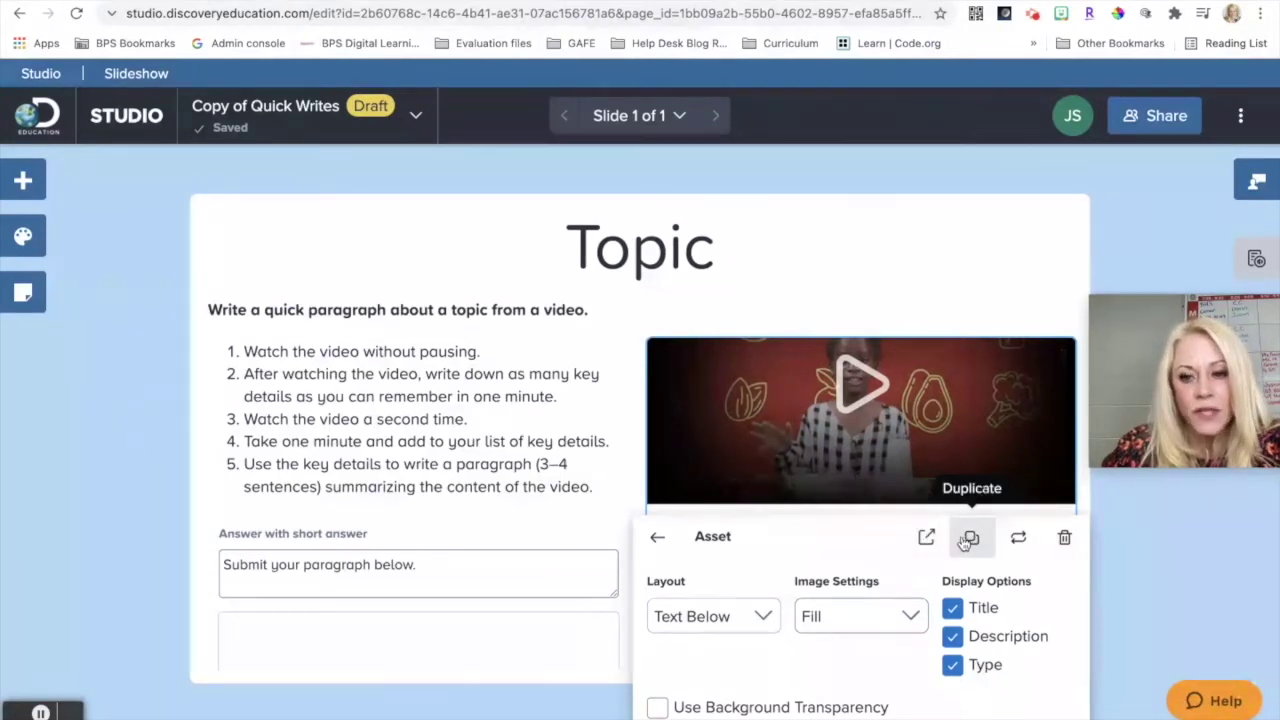
# Delete the video from the slide, then undo to restore it.
pyautogui.click(1017, 546)
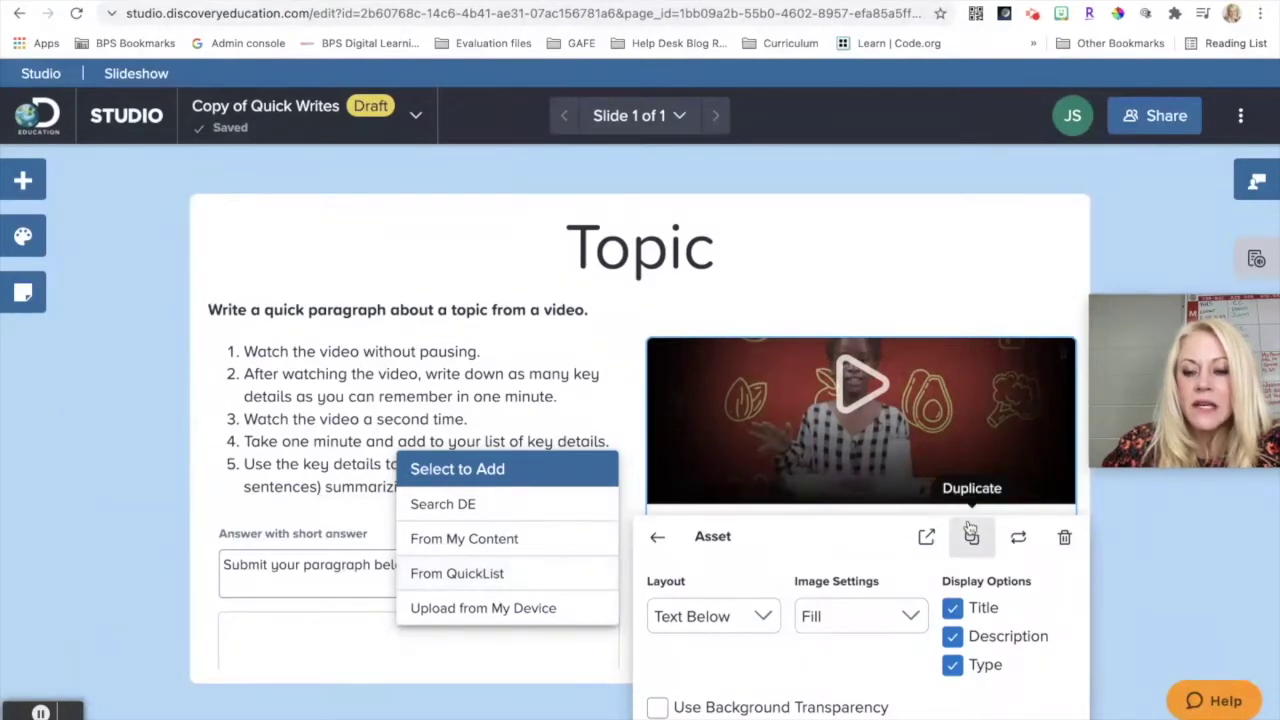
pyautogui.click(1065, 540)
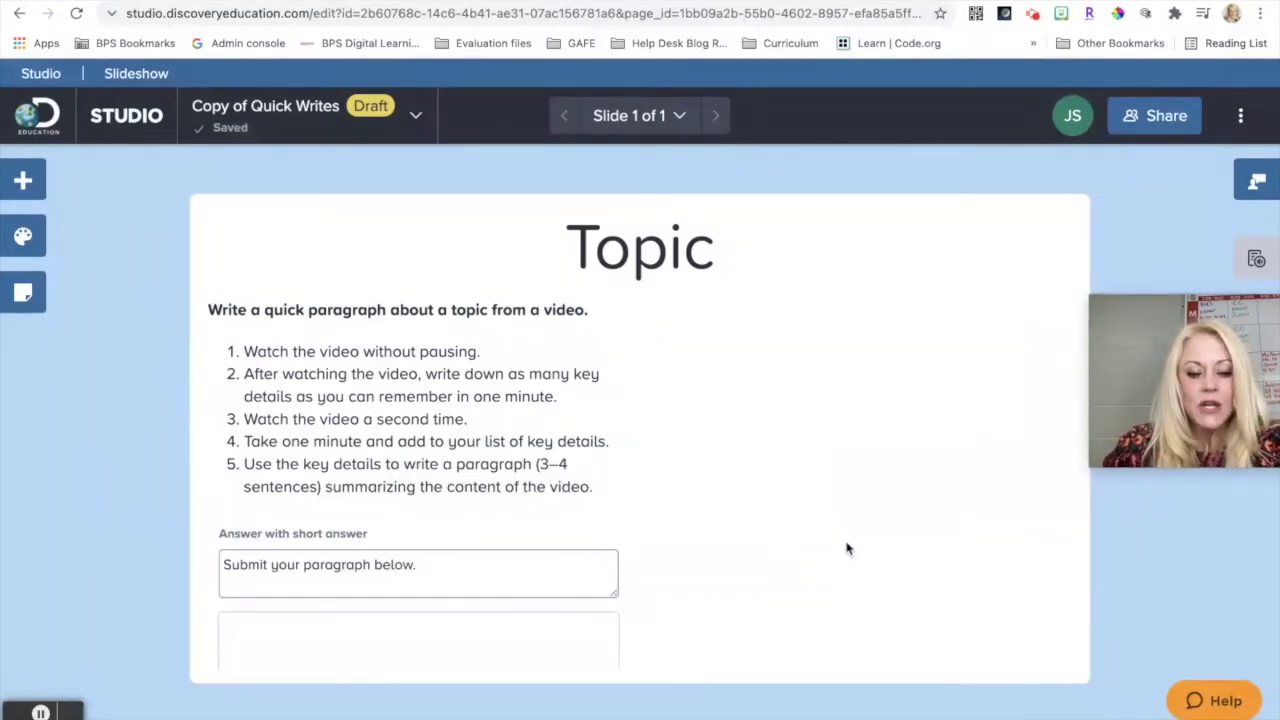
pyautogui.hotkey('ctrl', 'z')
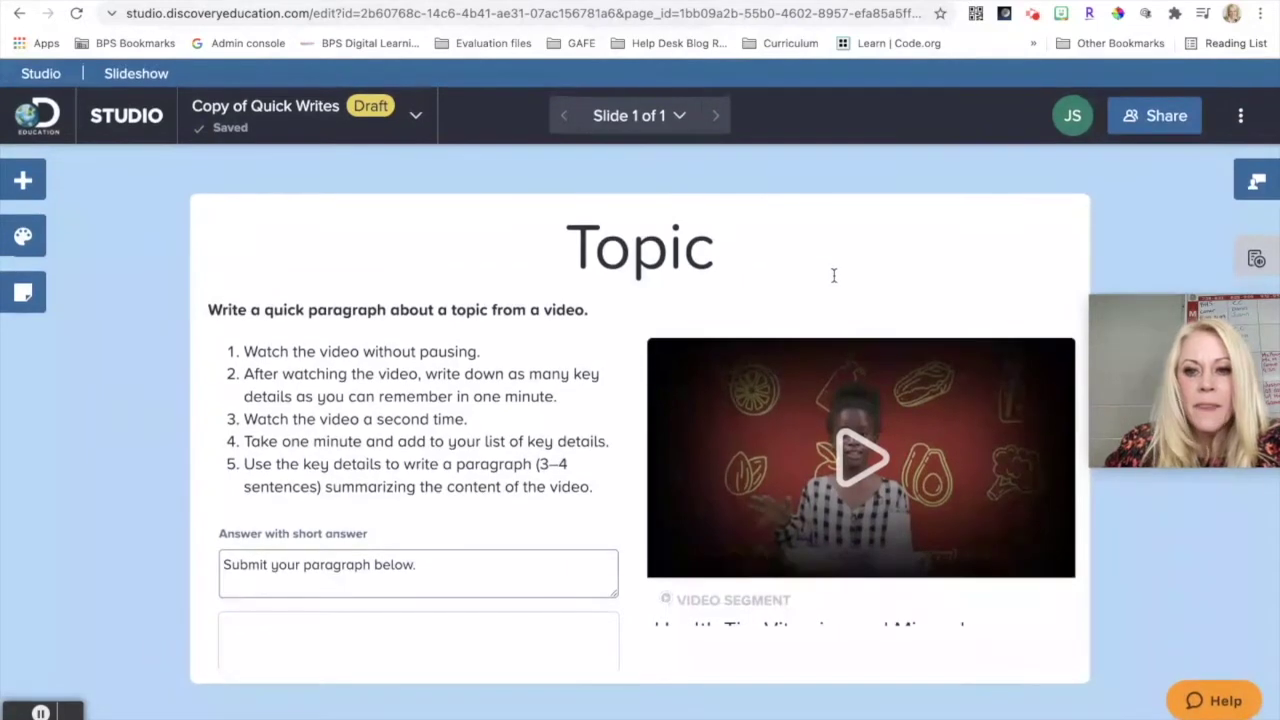
# Check the Topic title and instruction text boxes, then bring up the theme and background customization.
pyautogui.click(834, 277)
pyautogui.click(812, 307)
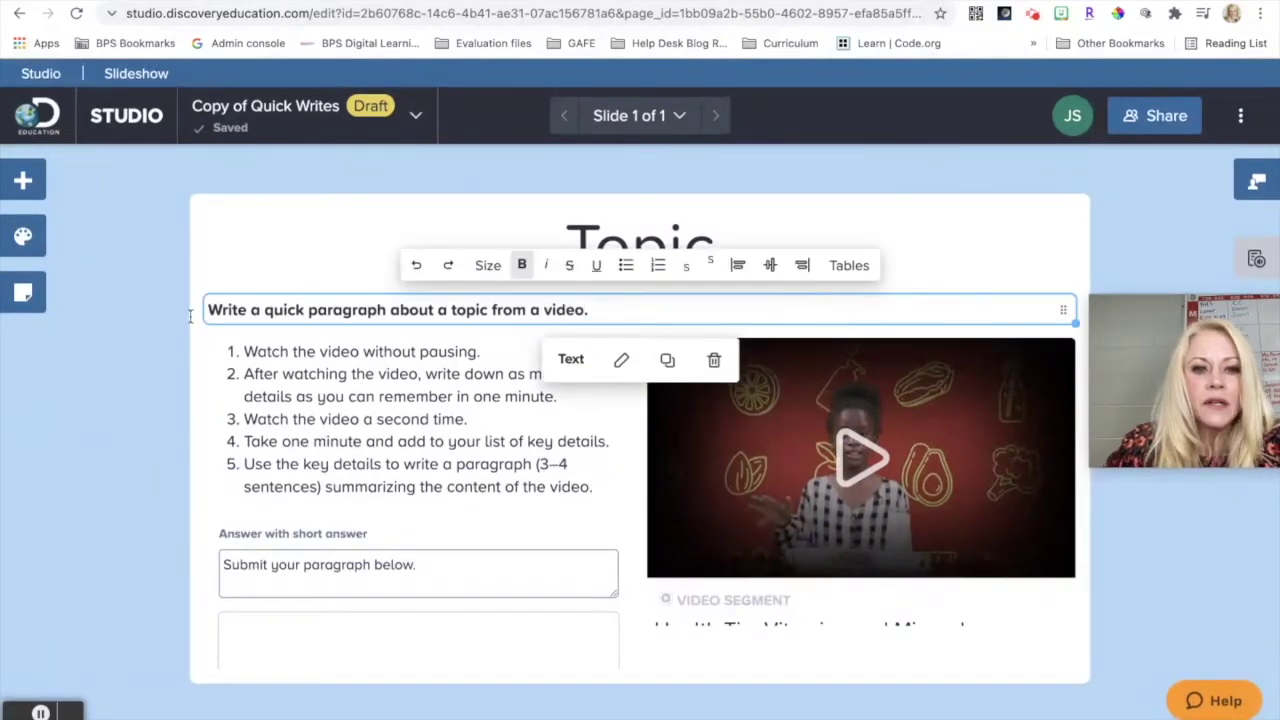
pyautogui.click(150, 345)
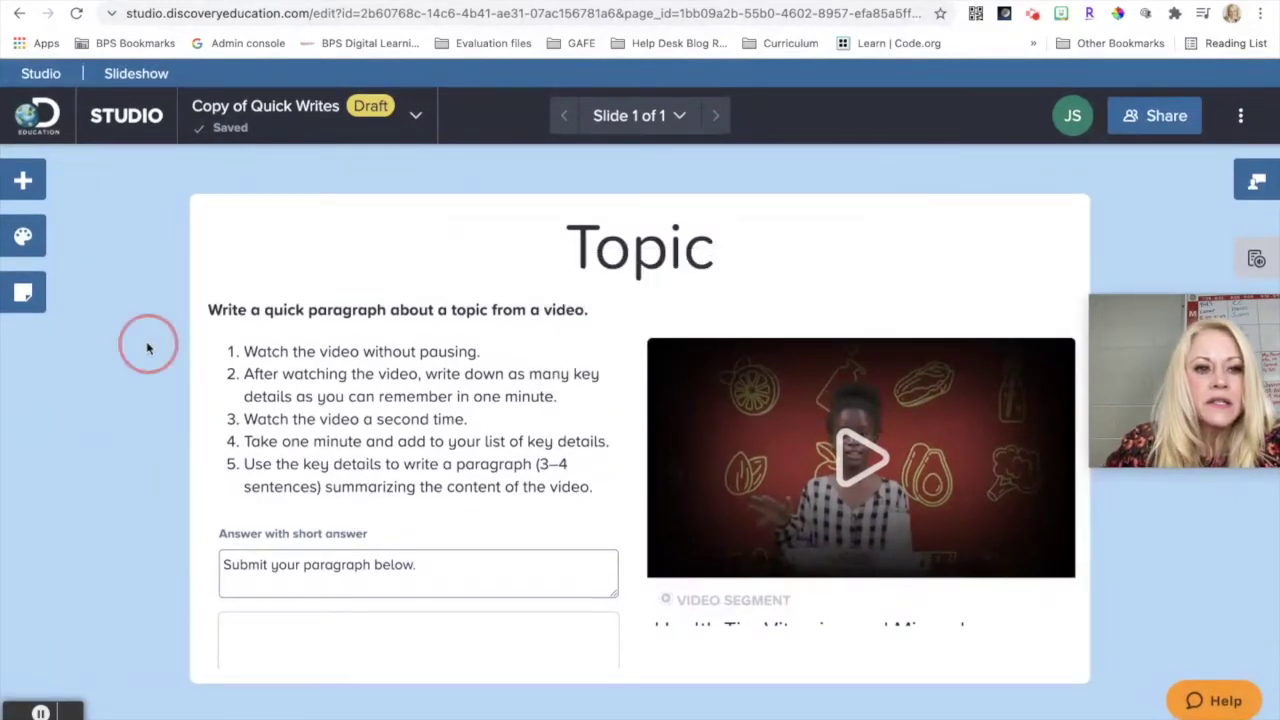
pyautogui.click(24, 237)
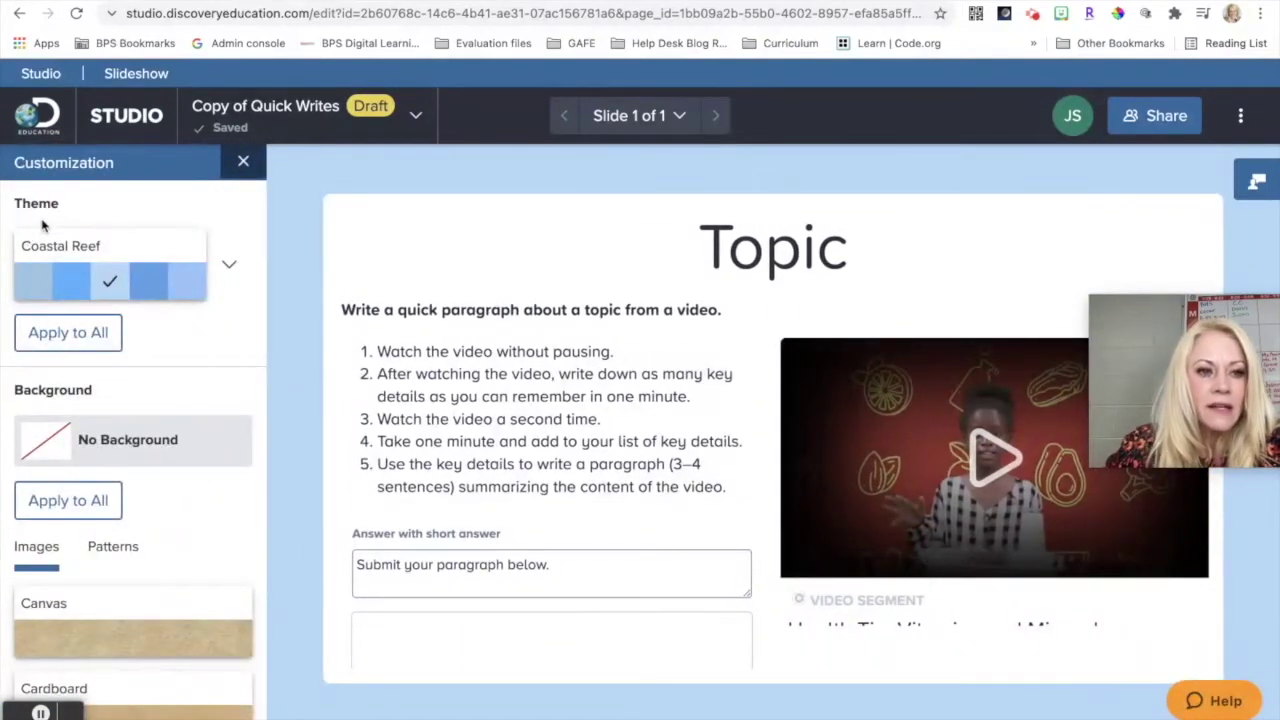
# Change the slide theme from Coastal Reef to Pesky Elm.
pyautogui.click(230, 268)
pyautogui.scroll(-1, 150, 380)
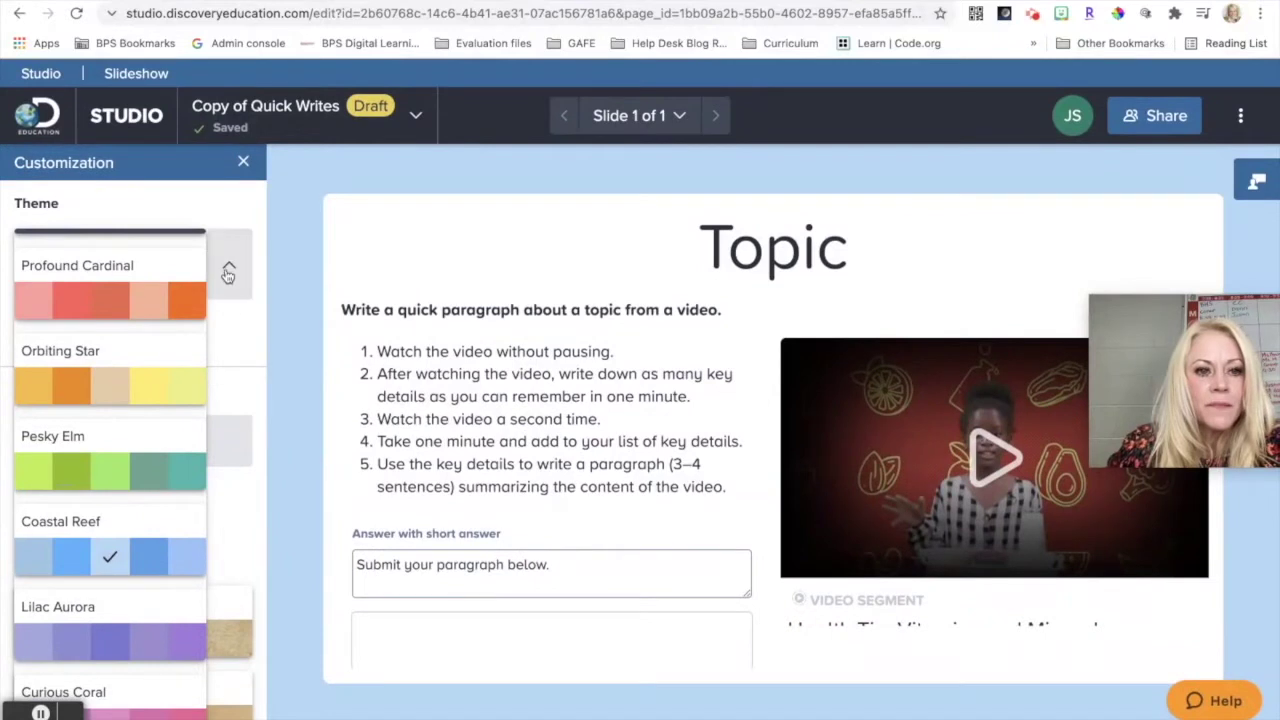
pyautogui.click(228, 274)
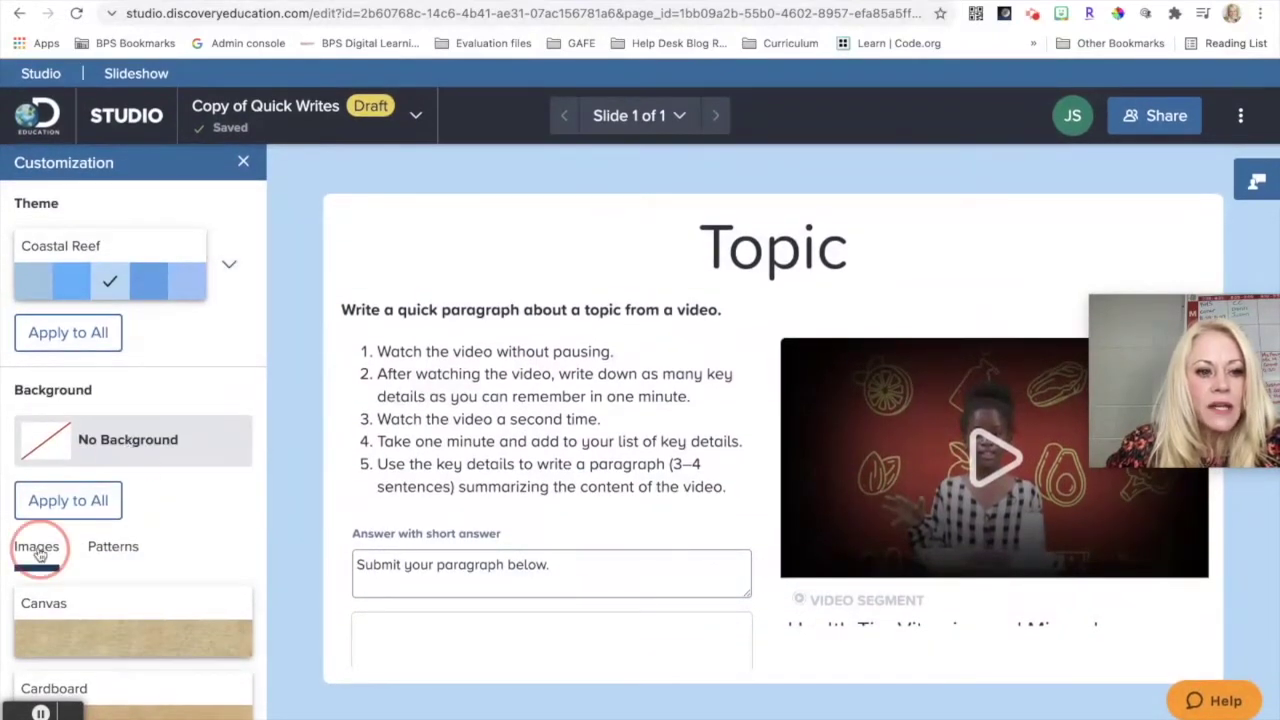
pyautogui.scroll(-2, 113, 594)
pyautogui.scroll(-4, 113, 594)
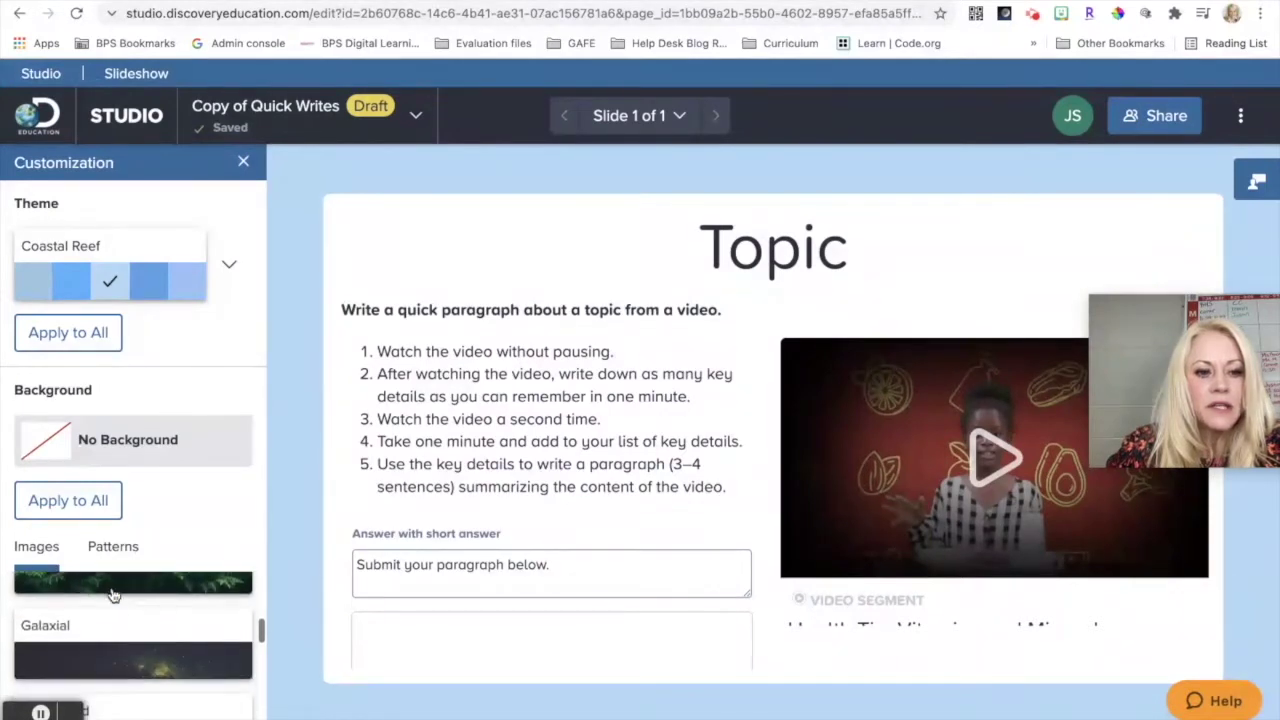
pyautogui.scroll(-4, 113, 596)
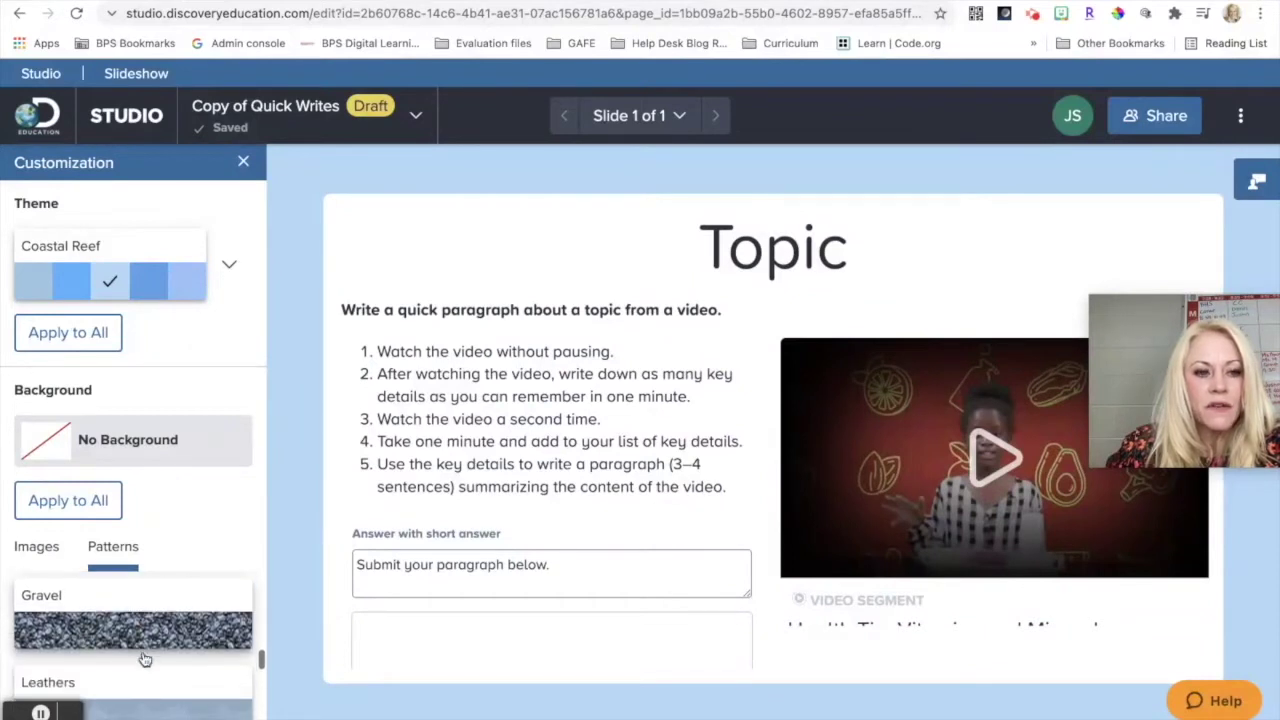
pyautogui.click(229, 264)
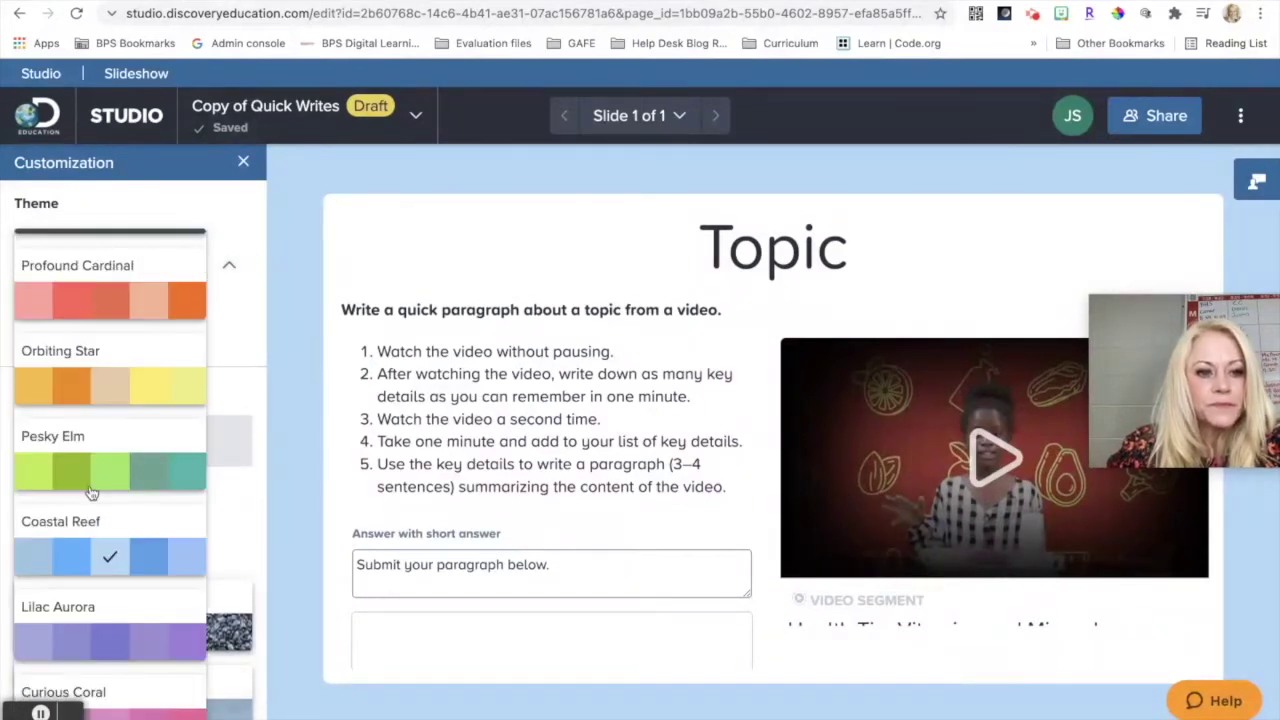
pyautogui.click(96, 472)
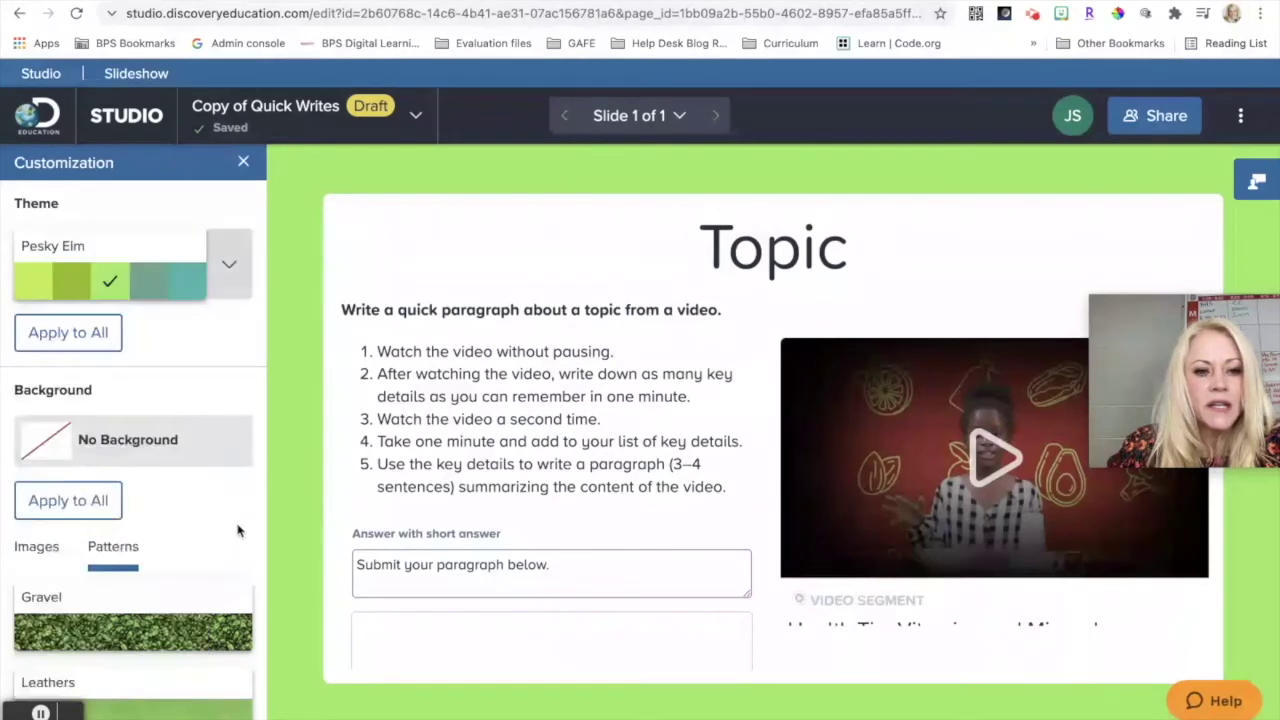
# Set the slide background to the Technology pattern.
pyautogui.scroll(-2, 146, 660)
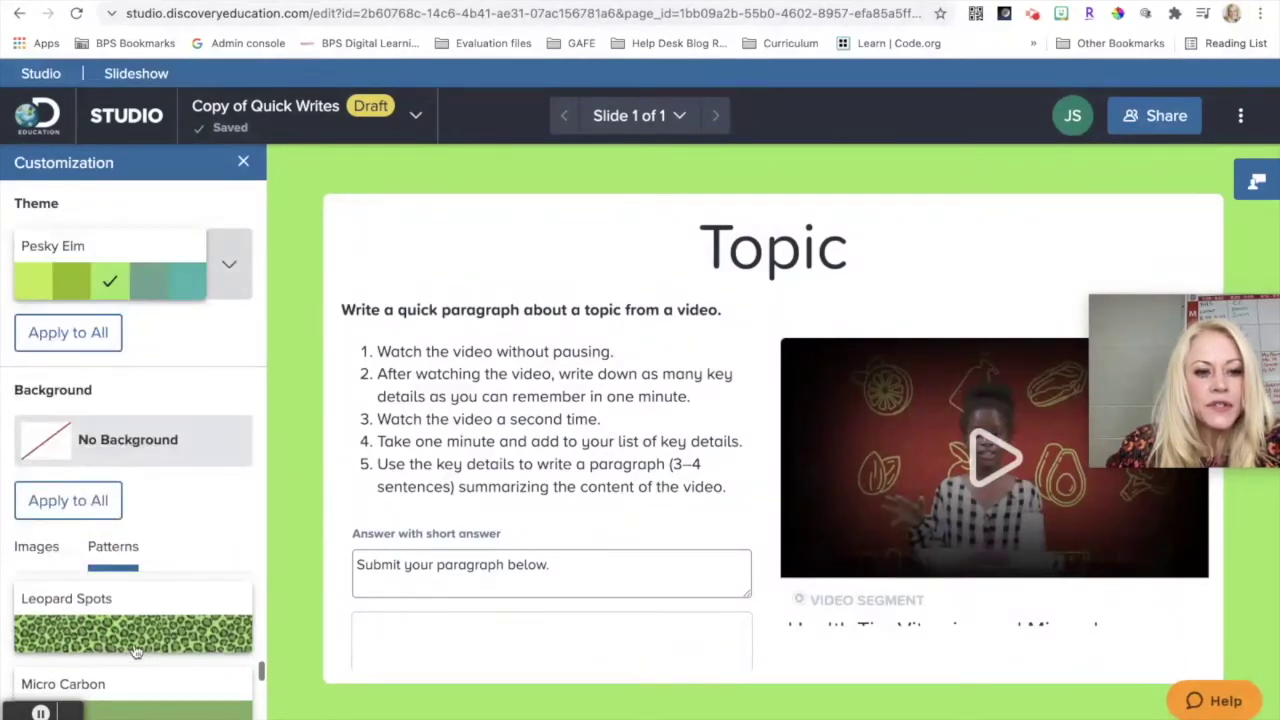
pyautogui.scroll(-3, 146, 698)
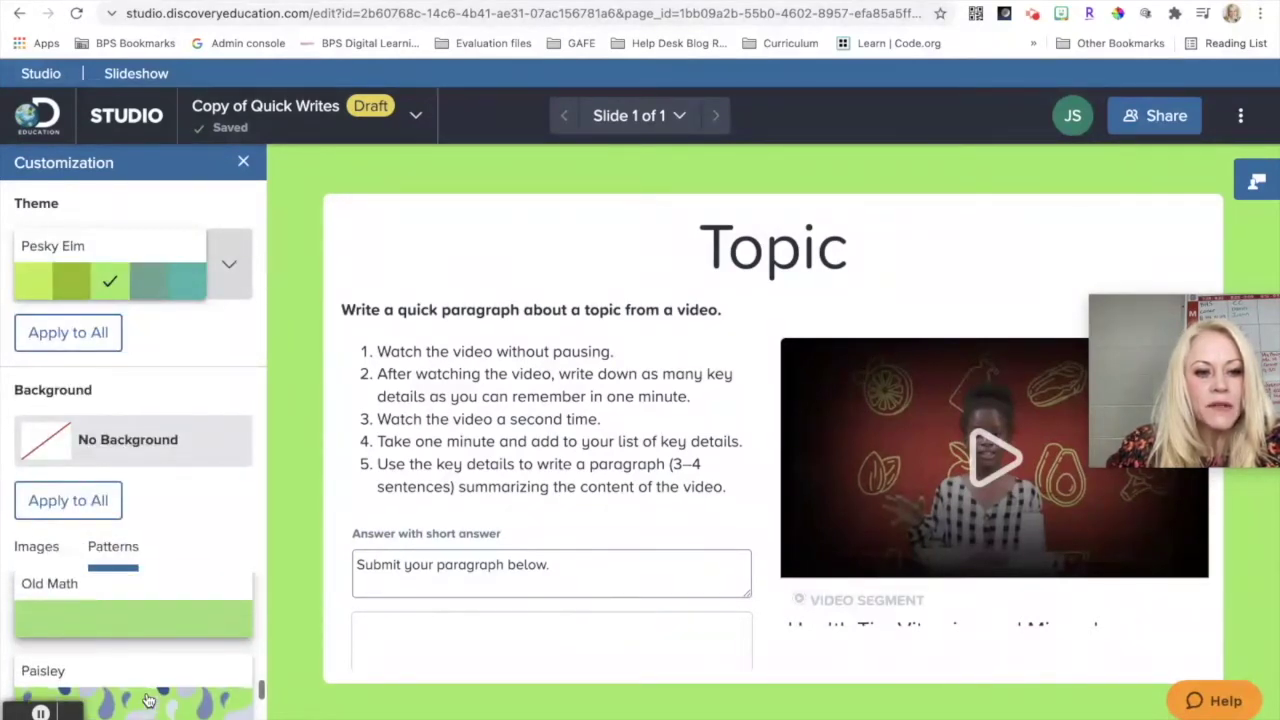
pyautogui.scroll(-3, 146, 698)
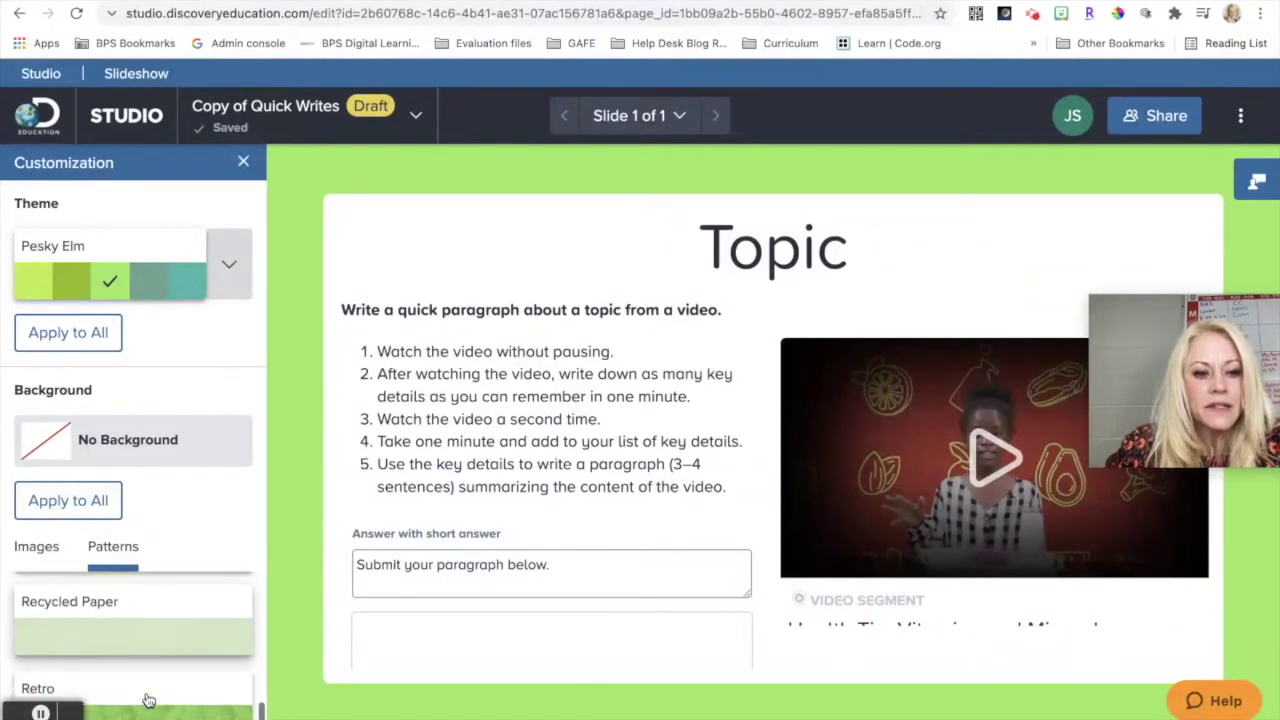
pyautogui.scroll(-4, 146, 698)
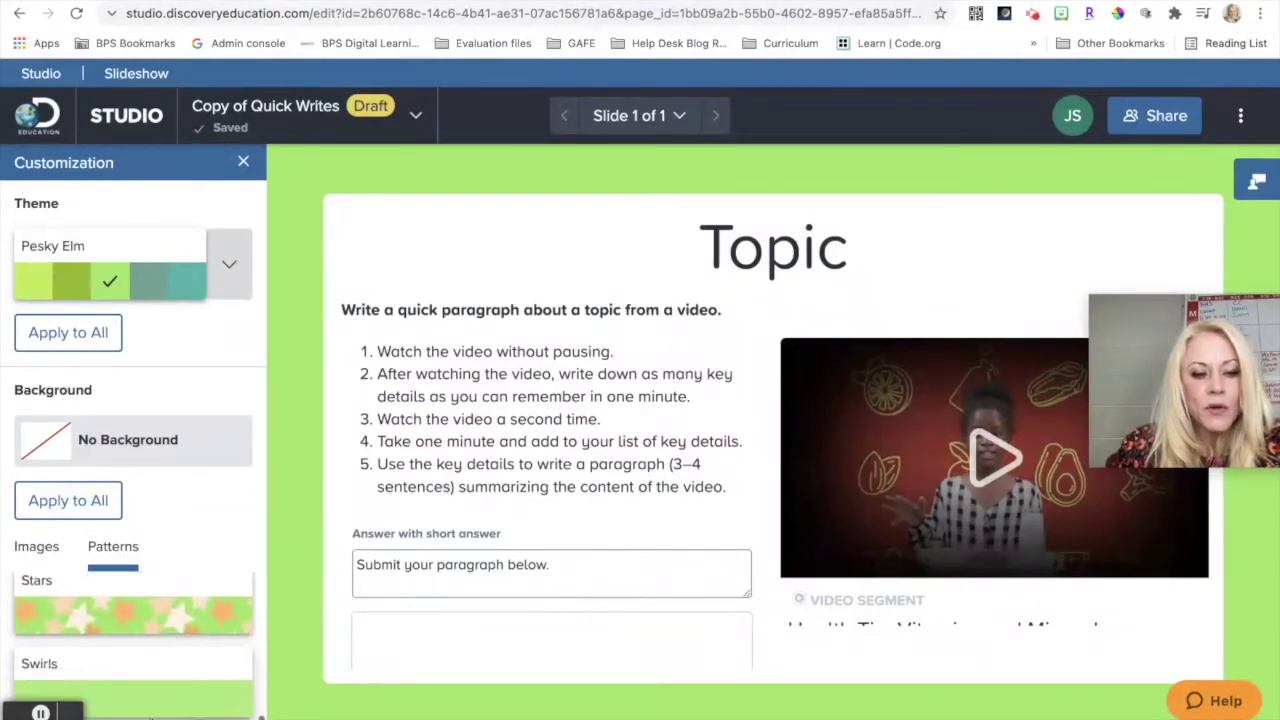
pyautogui.scroll(-1, 168, 654)
pyautogui.scroll(1, 168, 654)
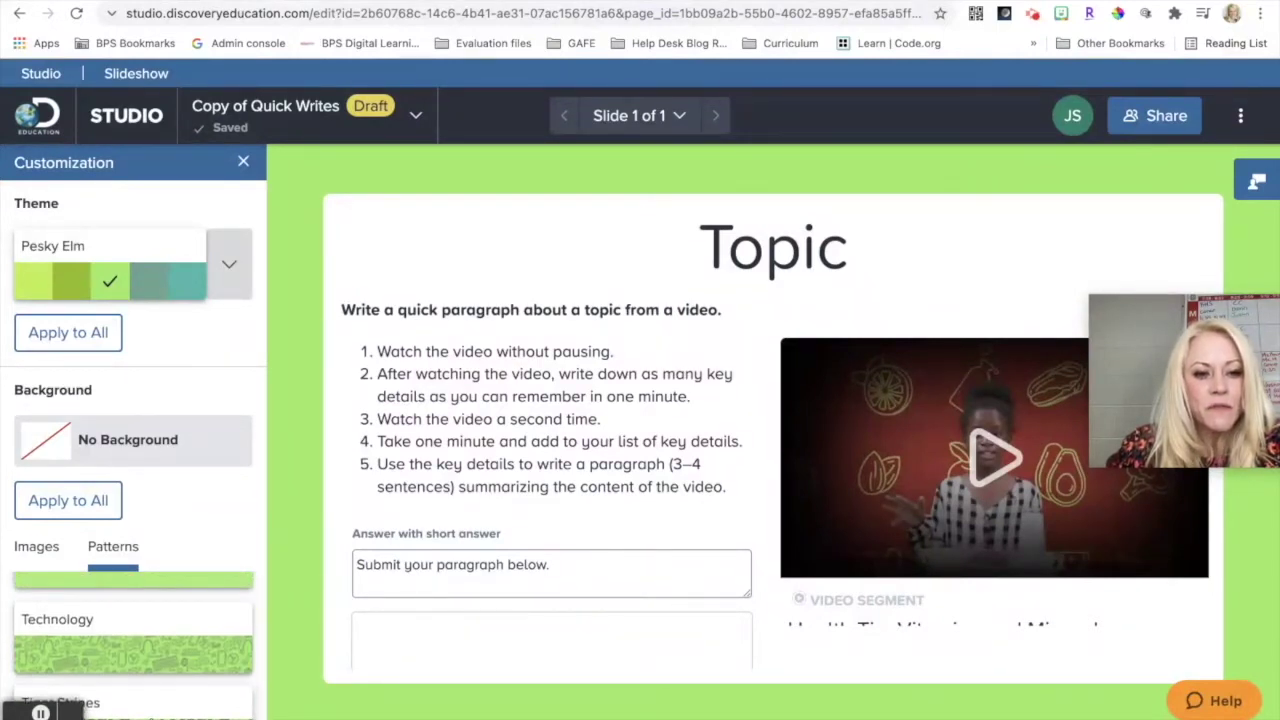
pyautogui.click(168, 654)
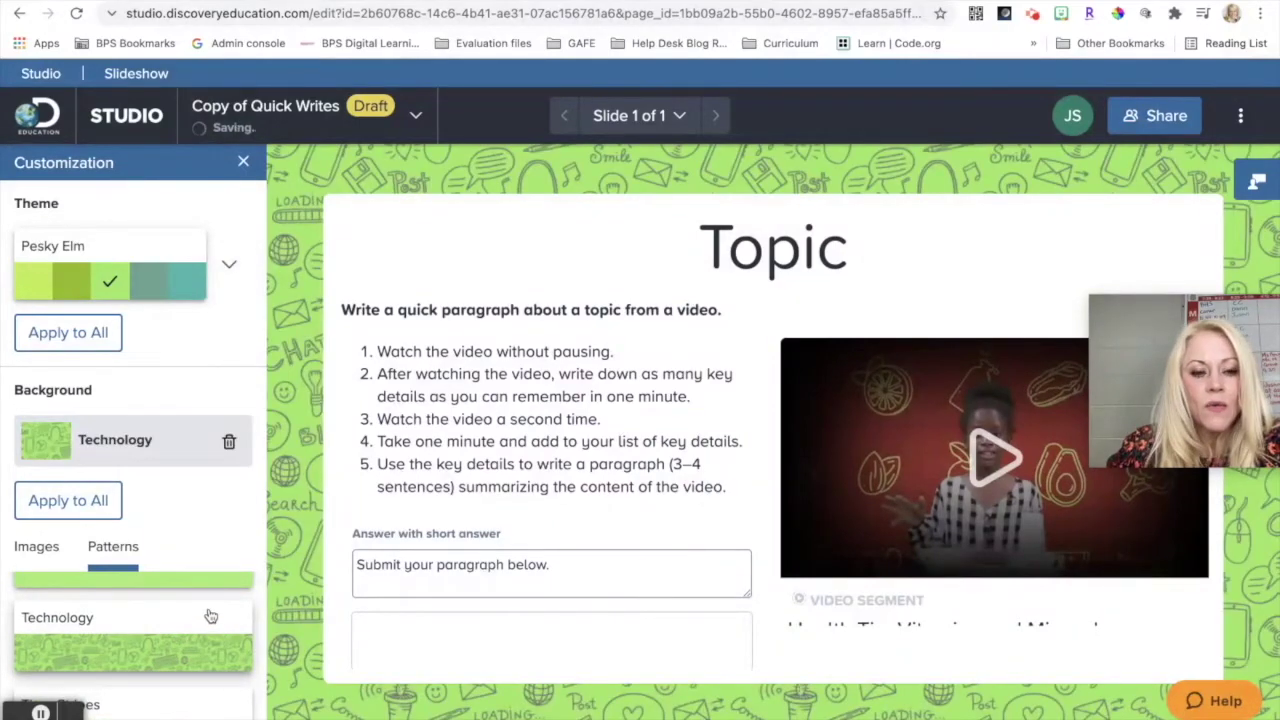
# Close the customization panel, glance at the teacher notes, and bring up the slideshow's Share dialog.
pyautogui.click(244, 163)
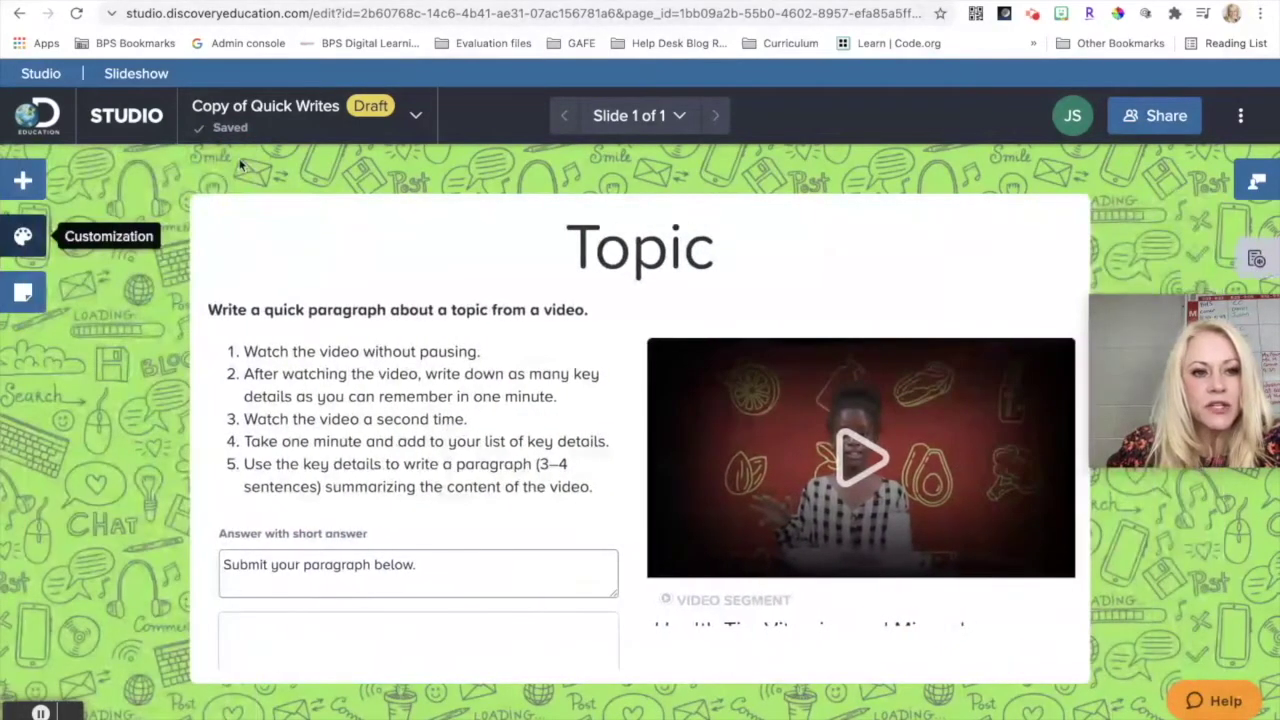
pyautogui.click(26, 297)
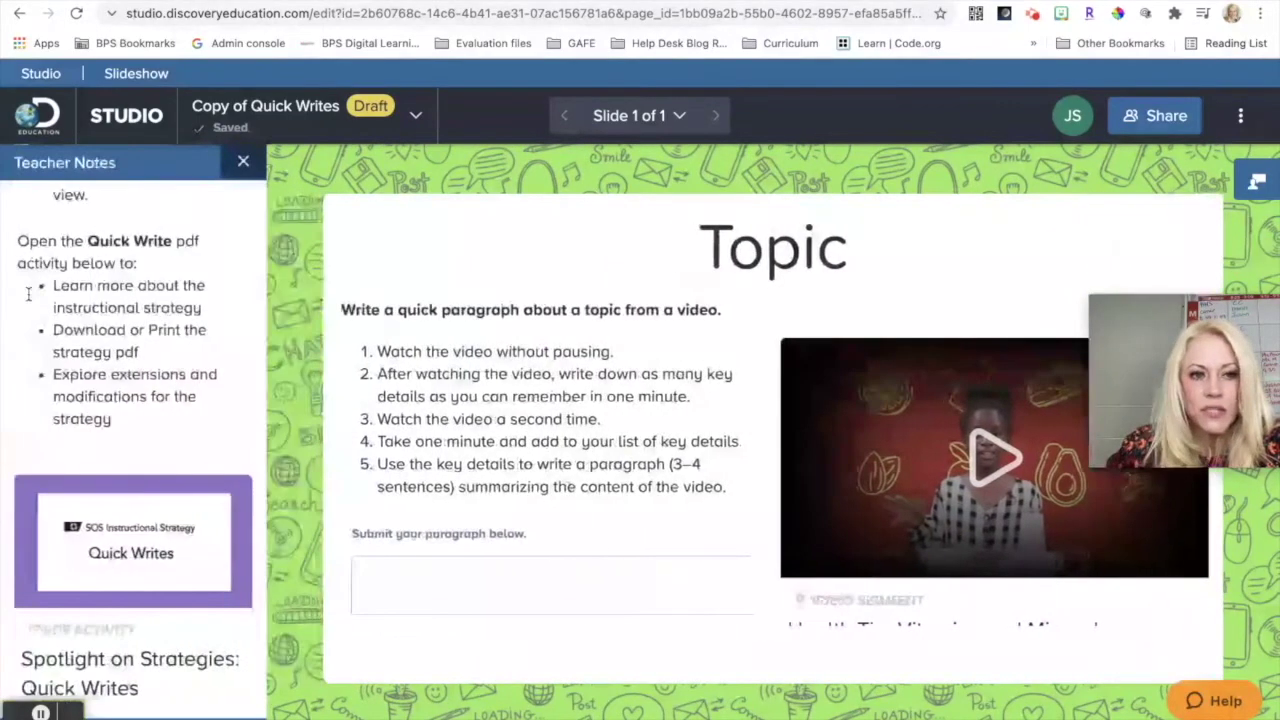
pyautogui.click(243, 161)
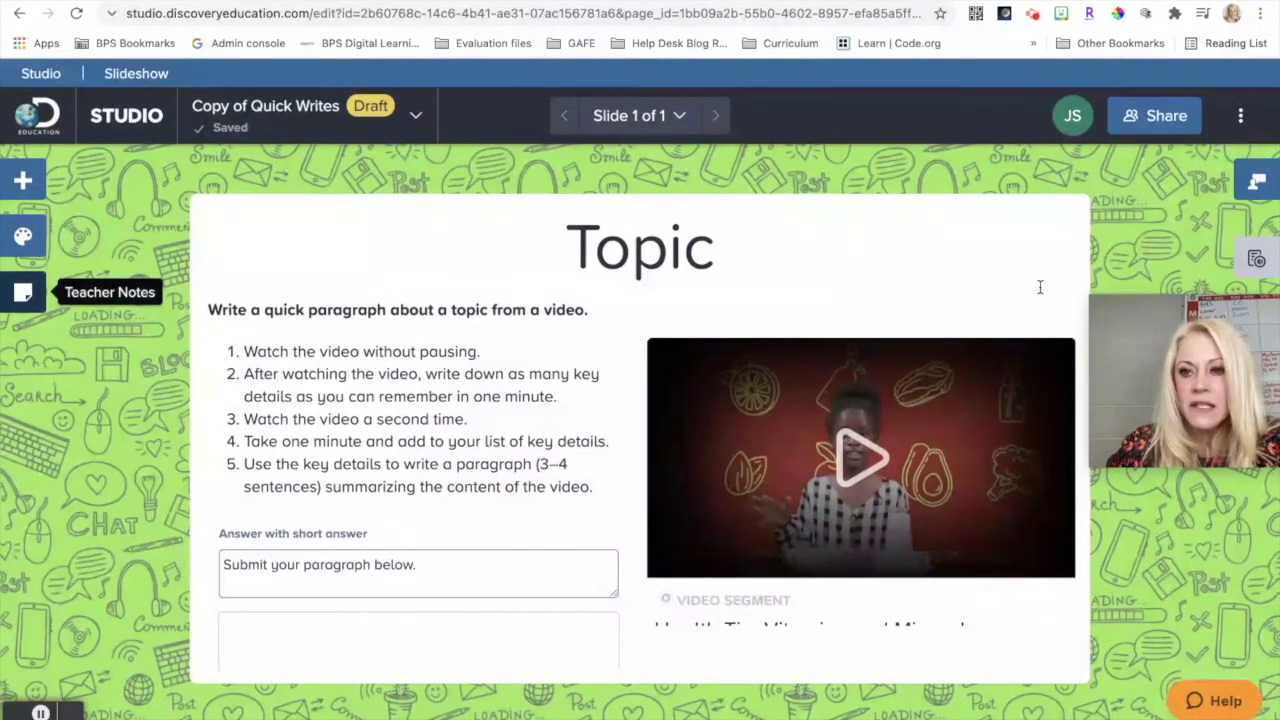
pyautogui.click(1158, 119)
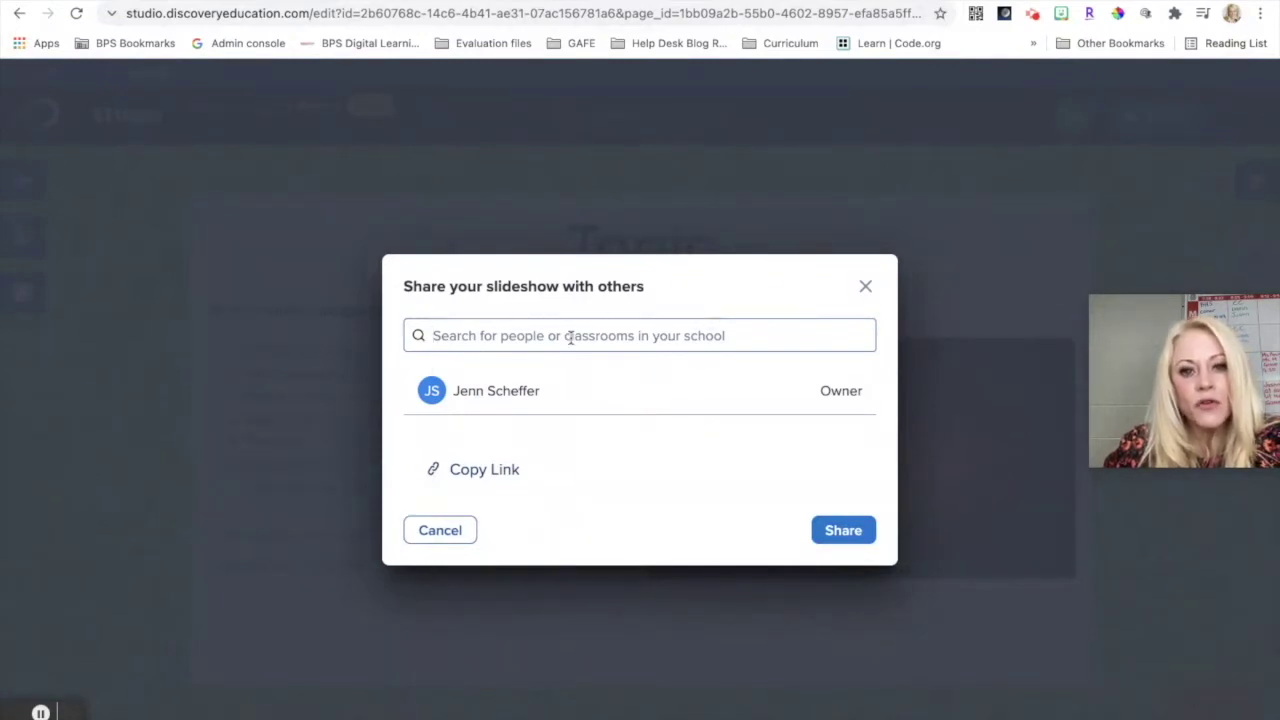
# Copy a shareable link to the slideshow and close the sharing window without adding anyone.
pyautogui.click(708, 338)
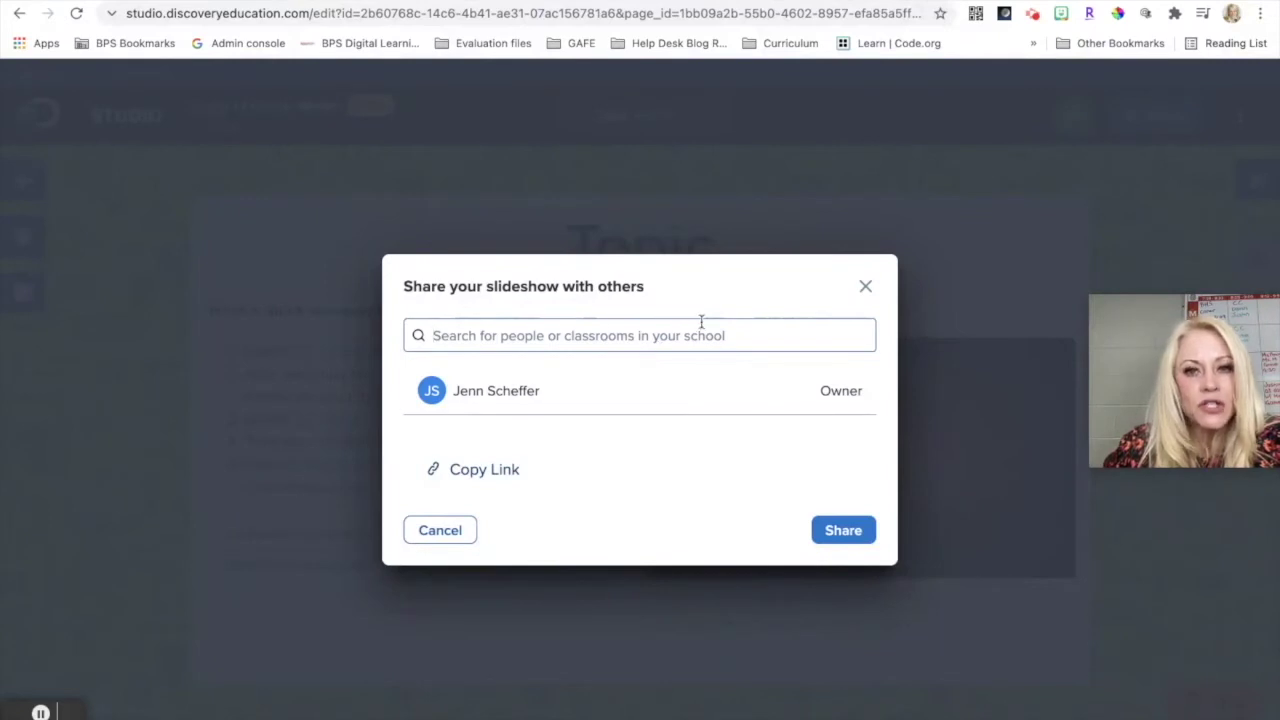
pyautogui.click(538, 471)
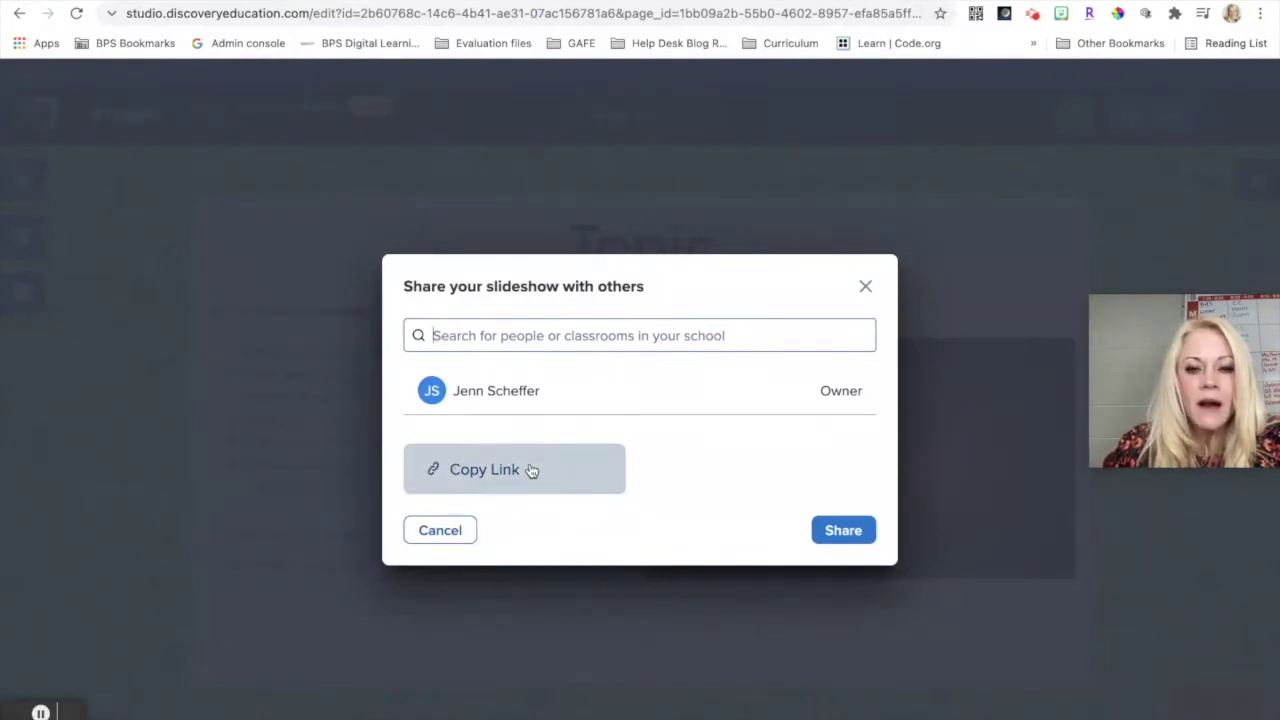
pyautogui.click(586, 476)
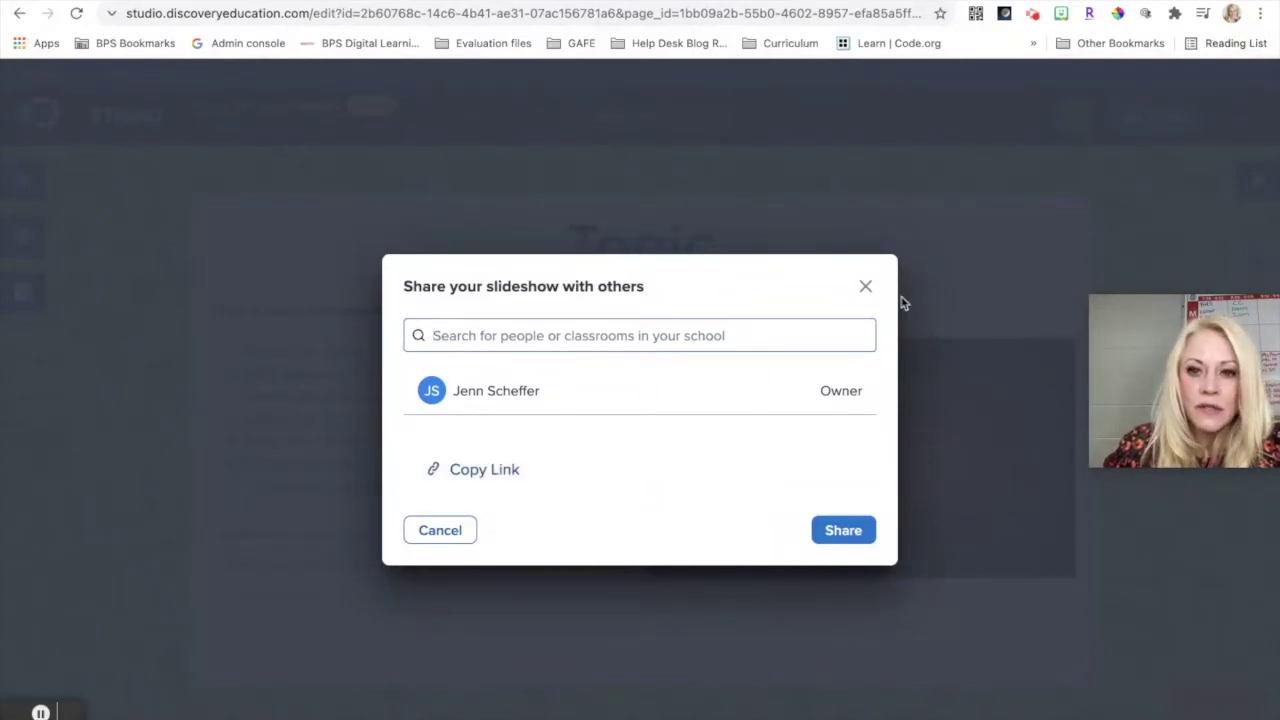
pyautogui.click(865, 286)
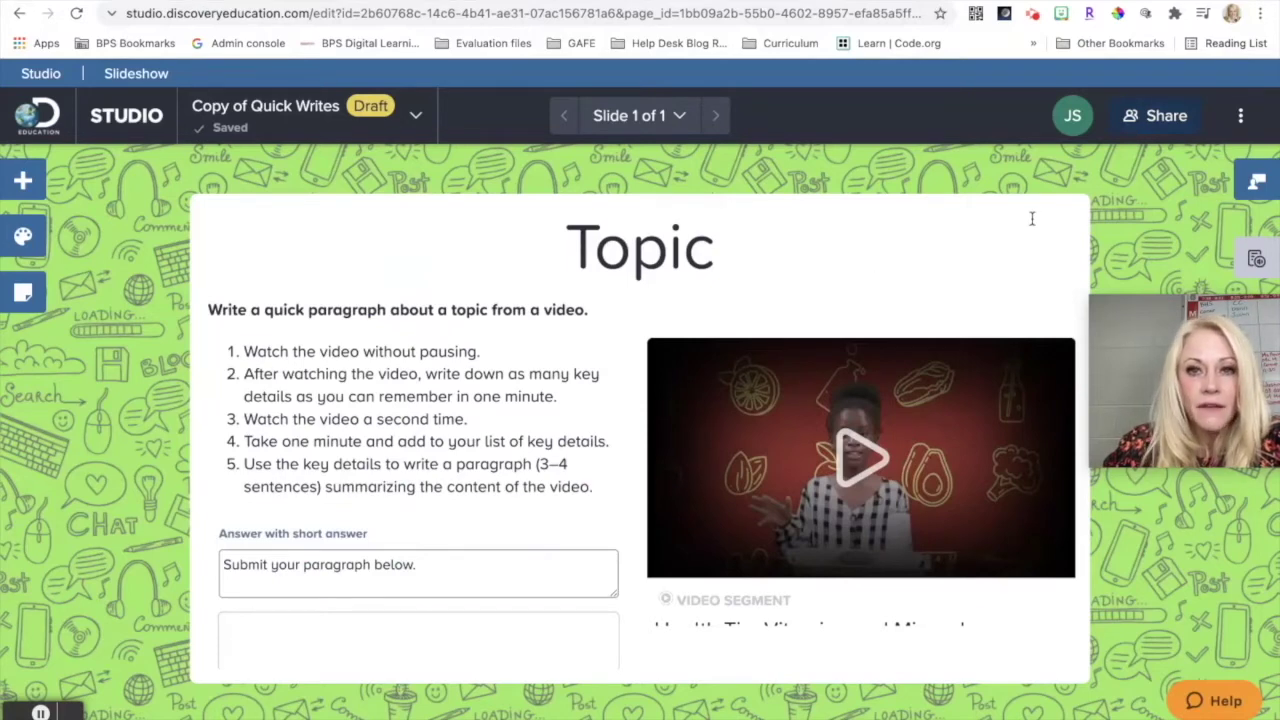
pyautogui.click(1241, 118)
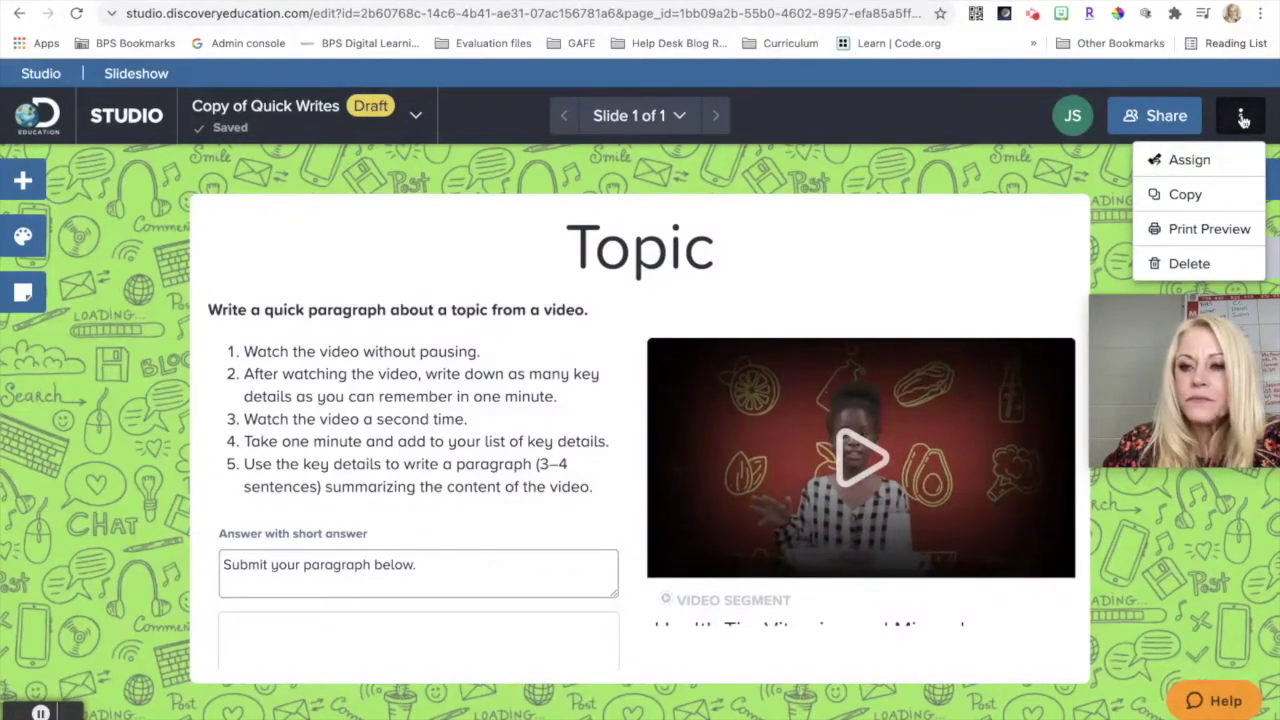
# Start assigning Copy of Quick Writes with an assign date of 10/26/2021 and due date 10/27/2021.
pyautogui.click(1177, 163)
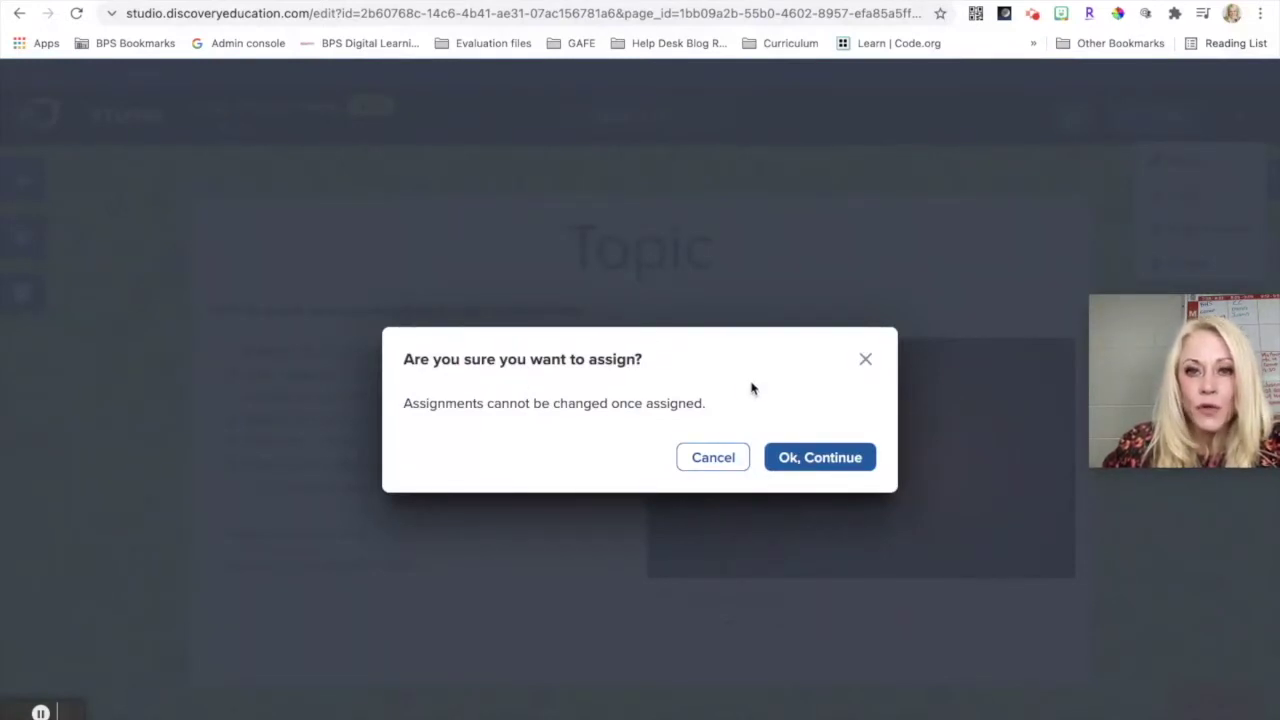
pyautogui.click(820, 459)
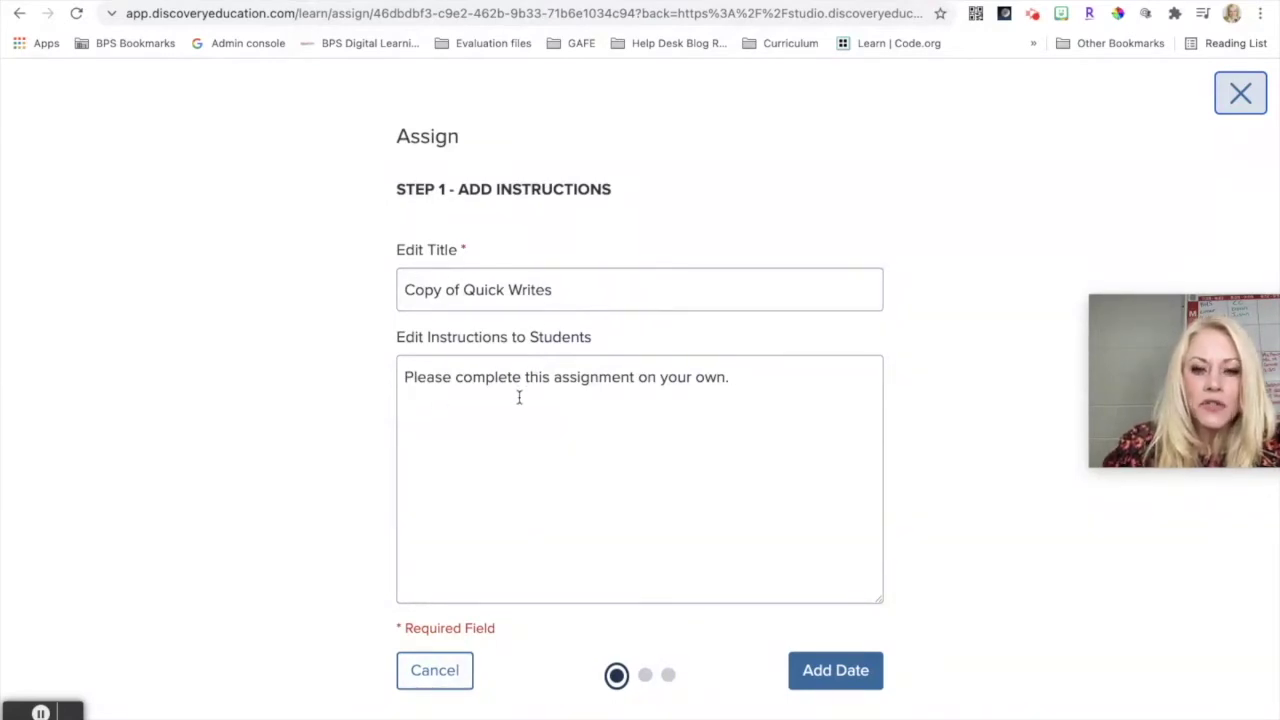
pyautogui.click(831, 674)
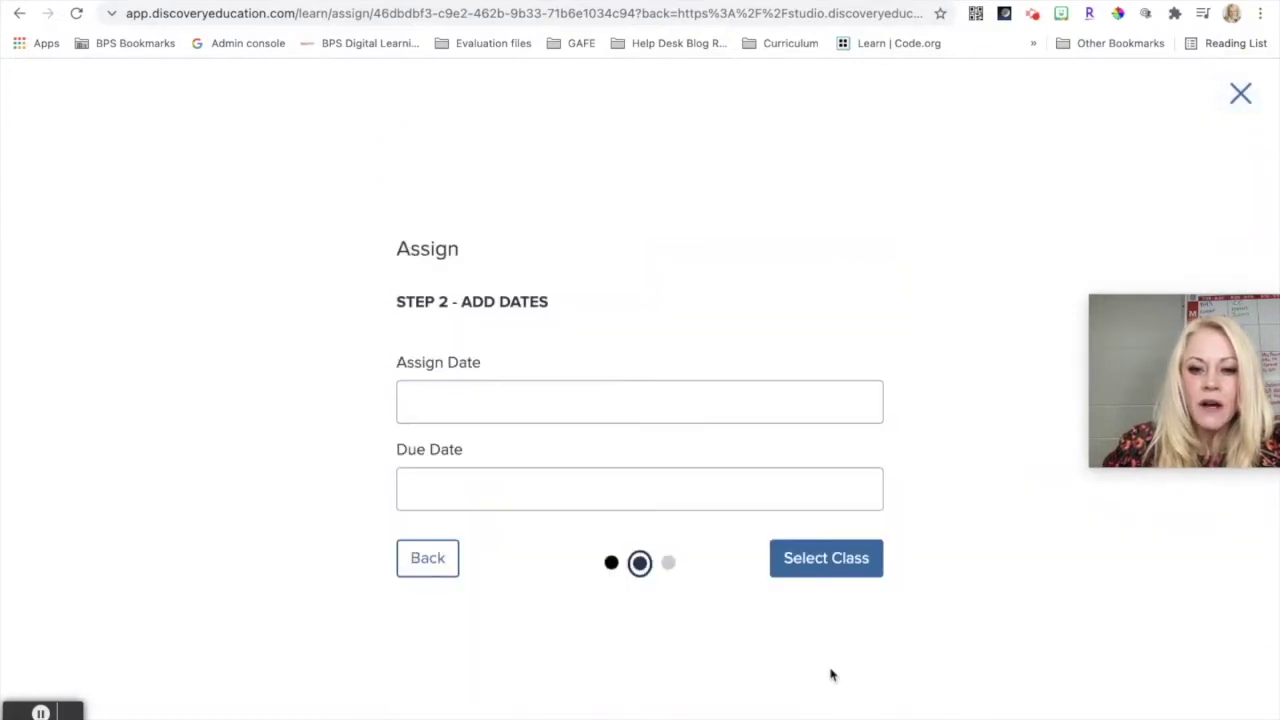
pyautogui.click(487, 404)
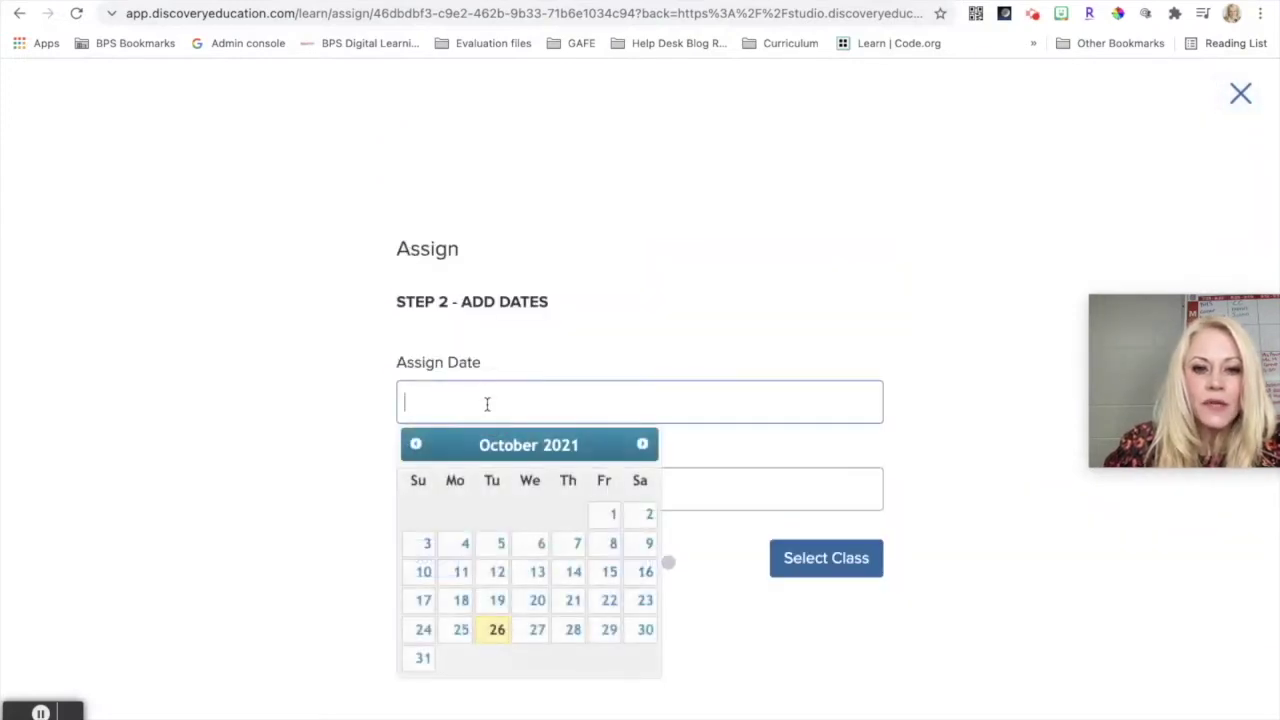
pyautogui.click(496, 630)
pyautogui.click(458, 481)
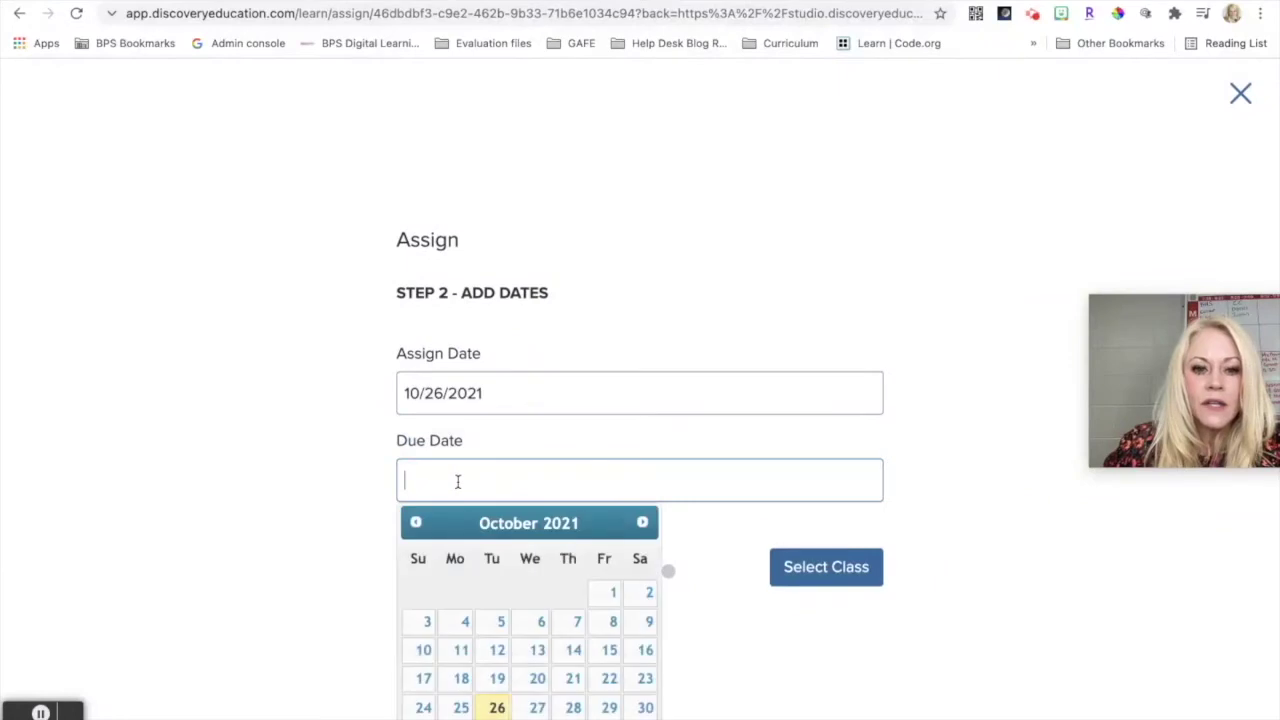
pyautogui.click(536, 707)
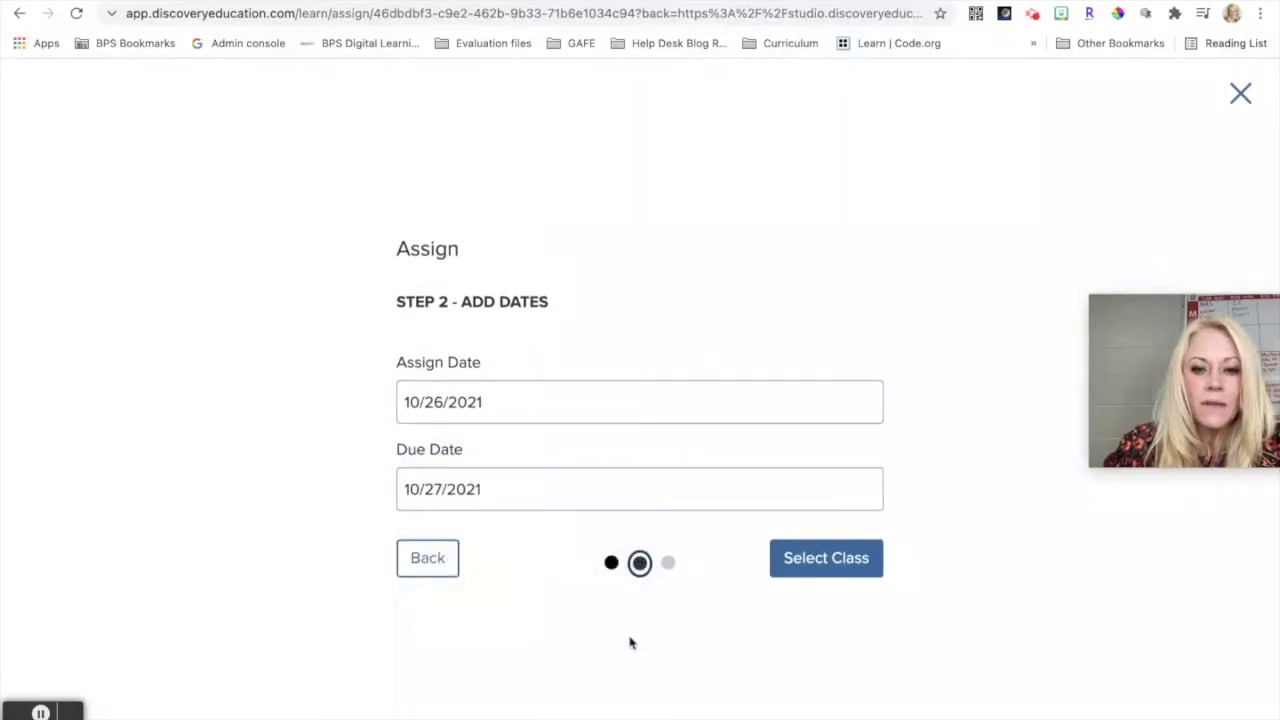
# Choose the BPS Training class, check its included students, and finalize the assignment.
pyautogui.click(812, 572)
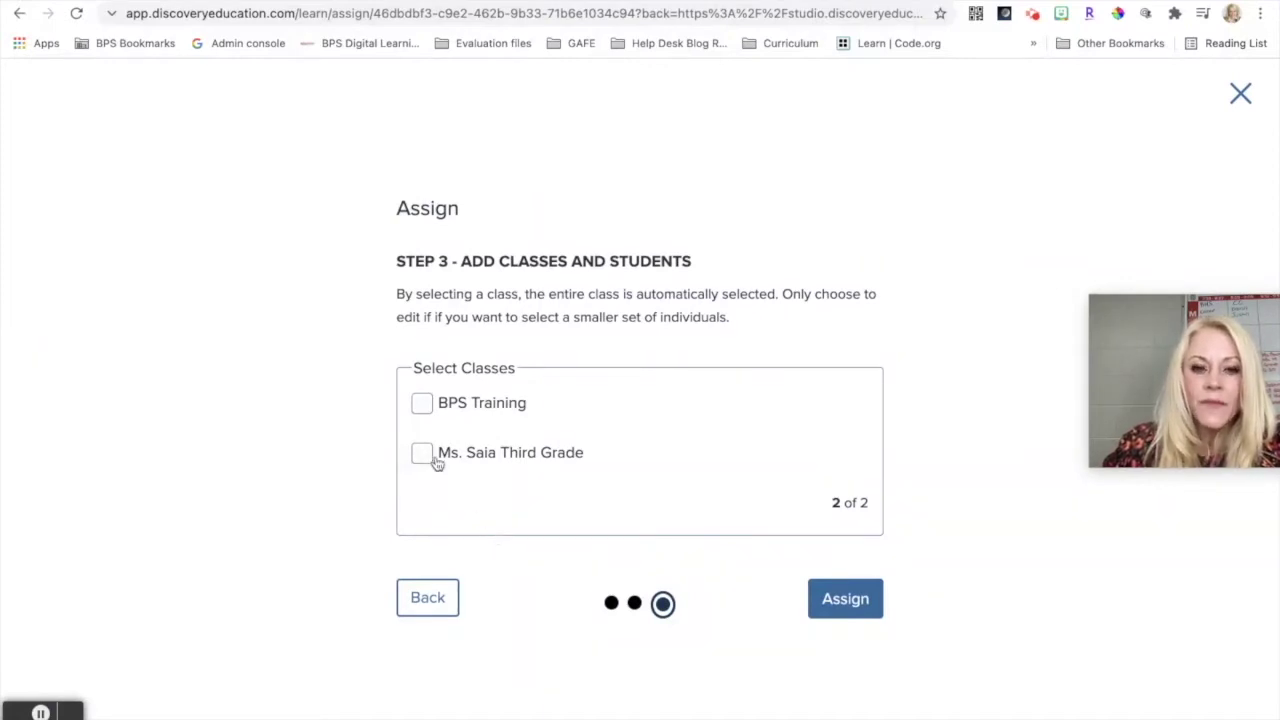
pyautogui.click(422, 405)
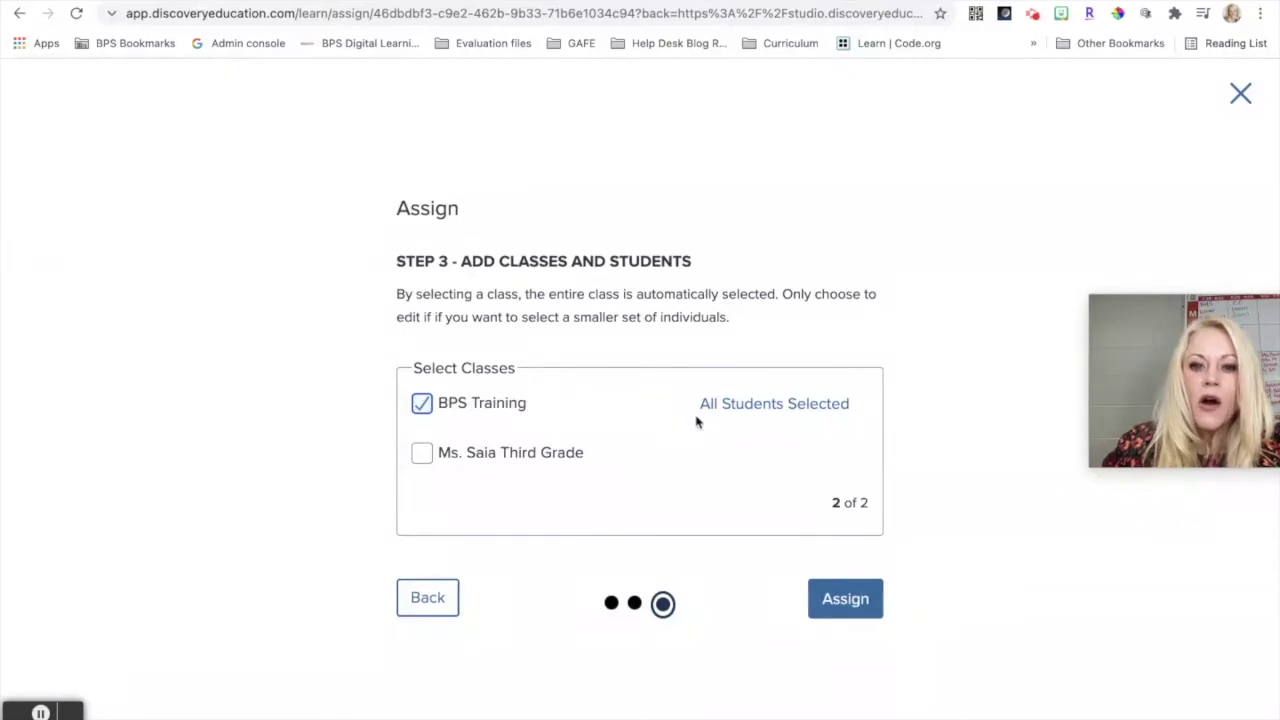
pyautogui.click(777, 405)
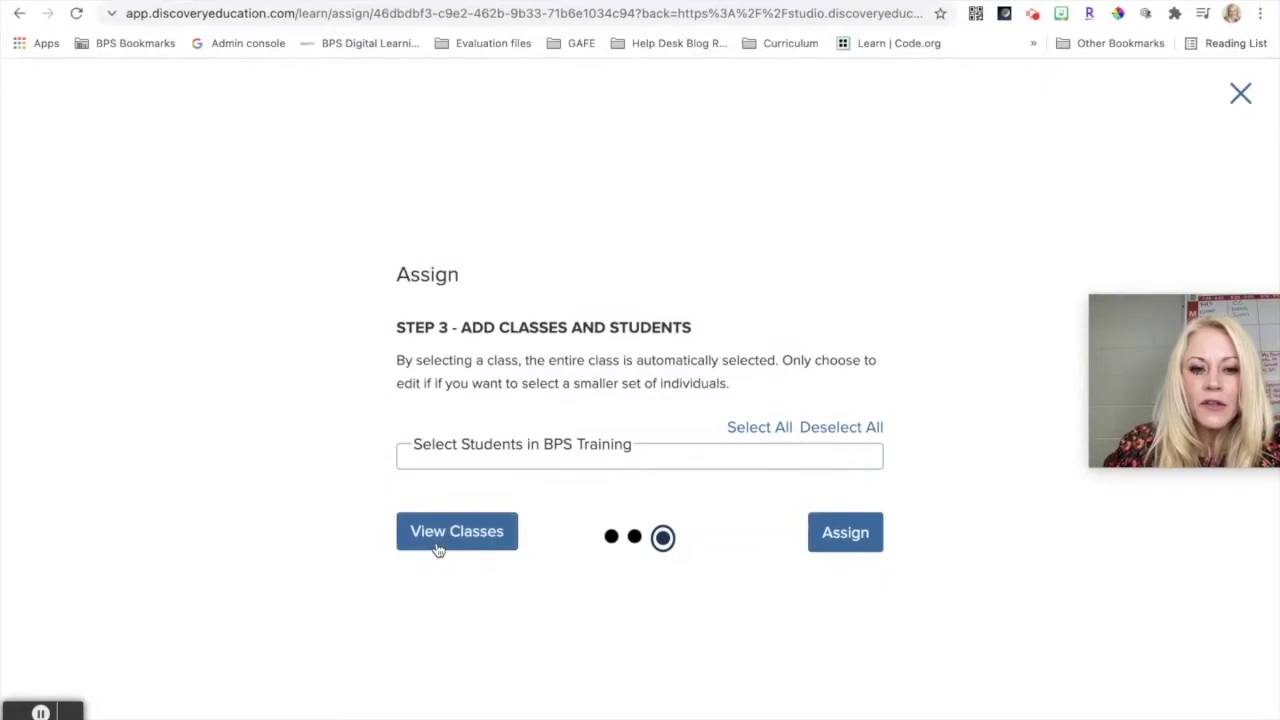
pyautogui.click(825, 522)
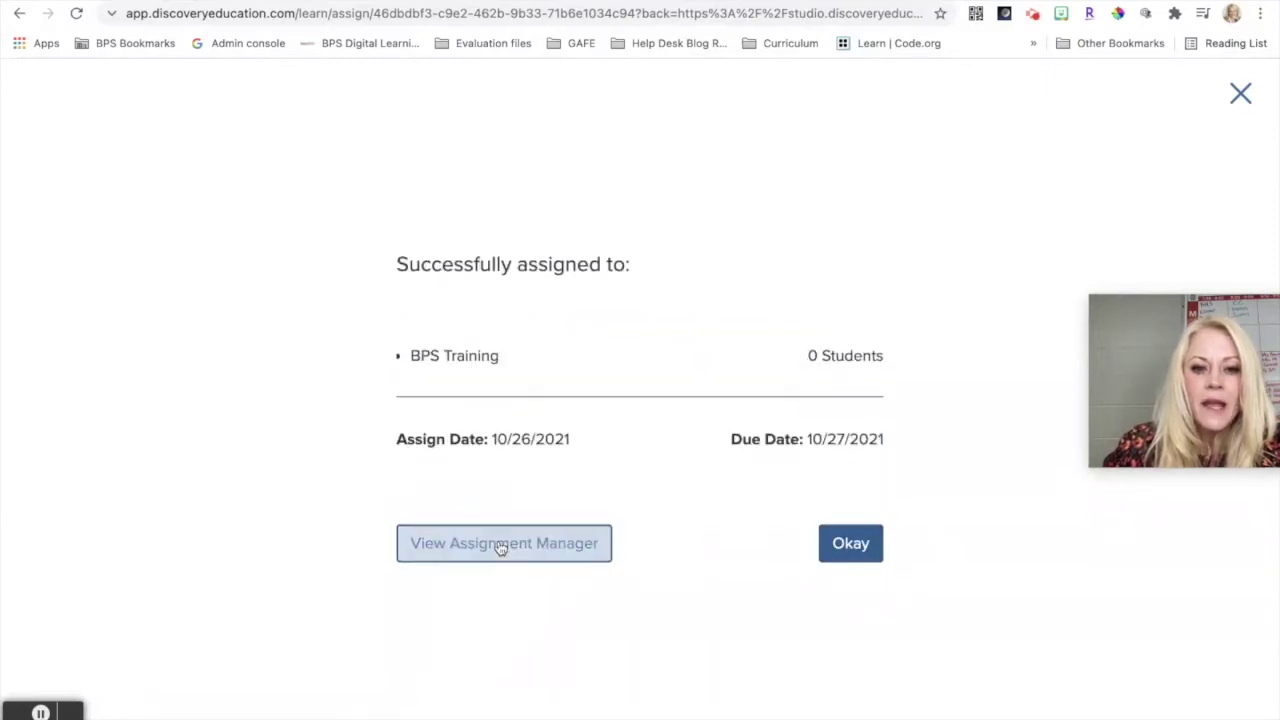
# Confirm Copy of Quick Writes for BPS Training in the assignments list, then go back home.
pyautogui.click(530, 545)
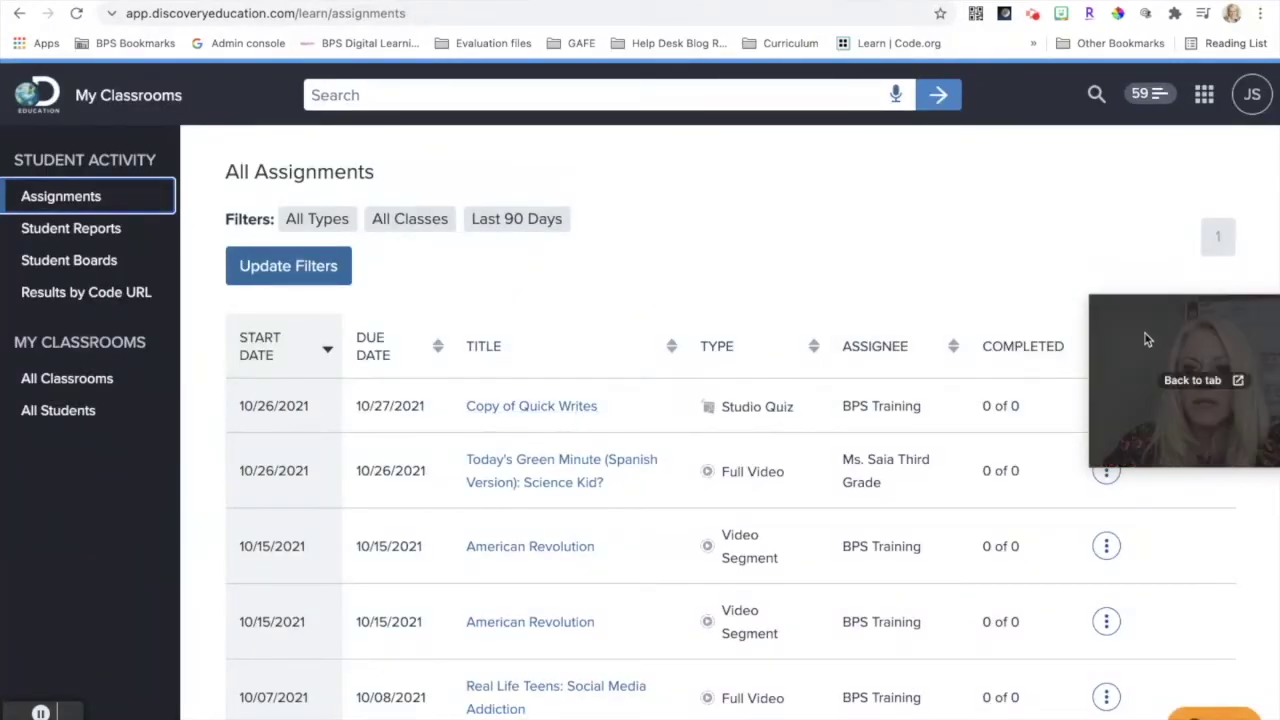
pyautogui.moveTo(1066, 337); pyautogui.dragTo(1064, 117)
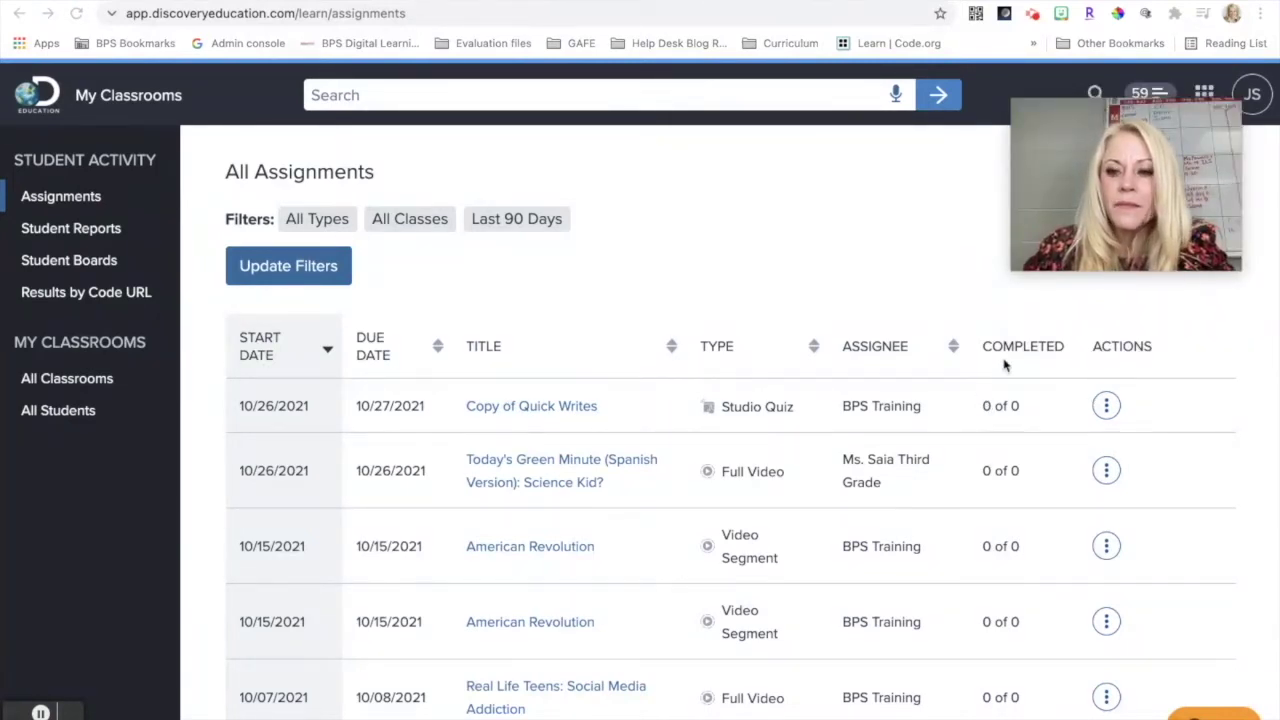
pyautogui.click(1103, 407)
pyautogui.click(1104, 406)
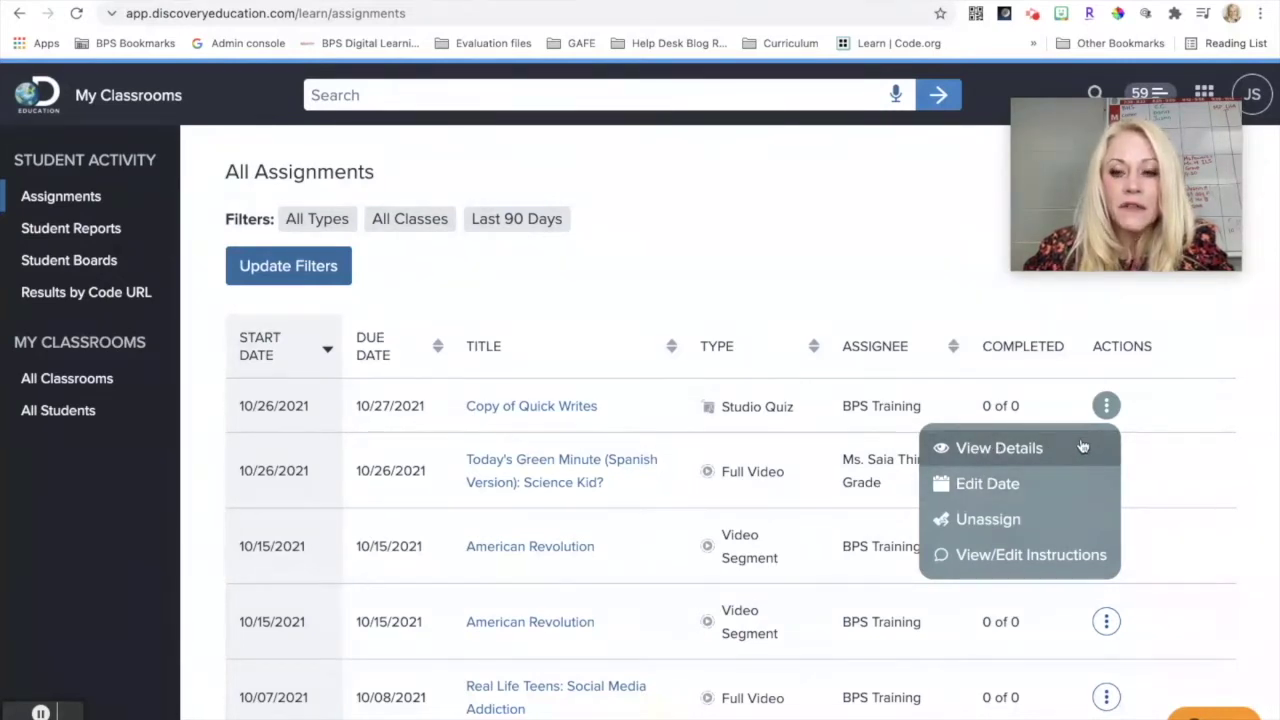
pyautogui.click(810, 290)
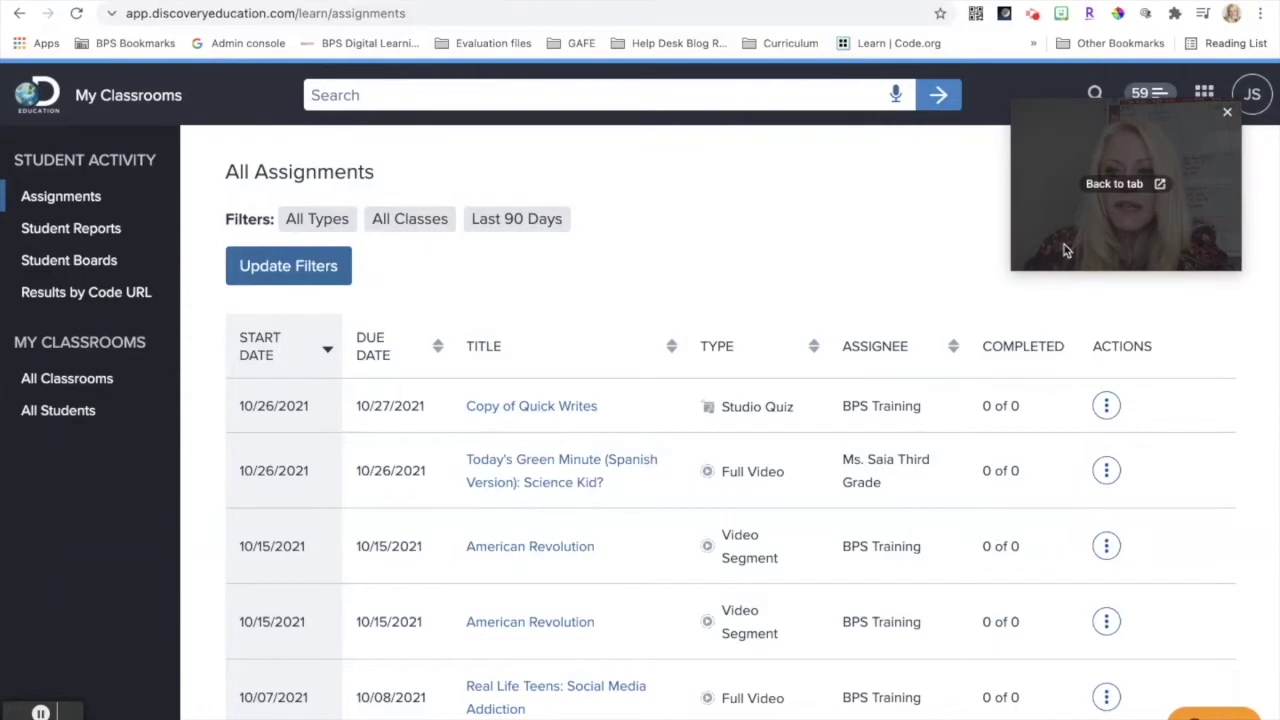
pyautogui.moveTo(1063, 243); pyautogui.dragTo(1078, 484)
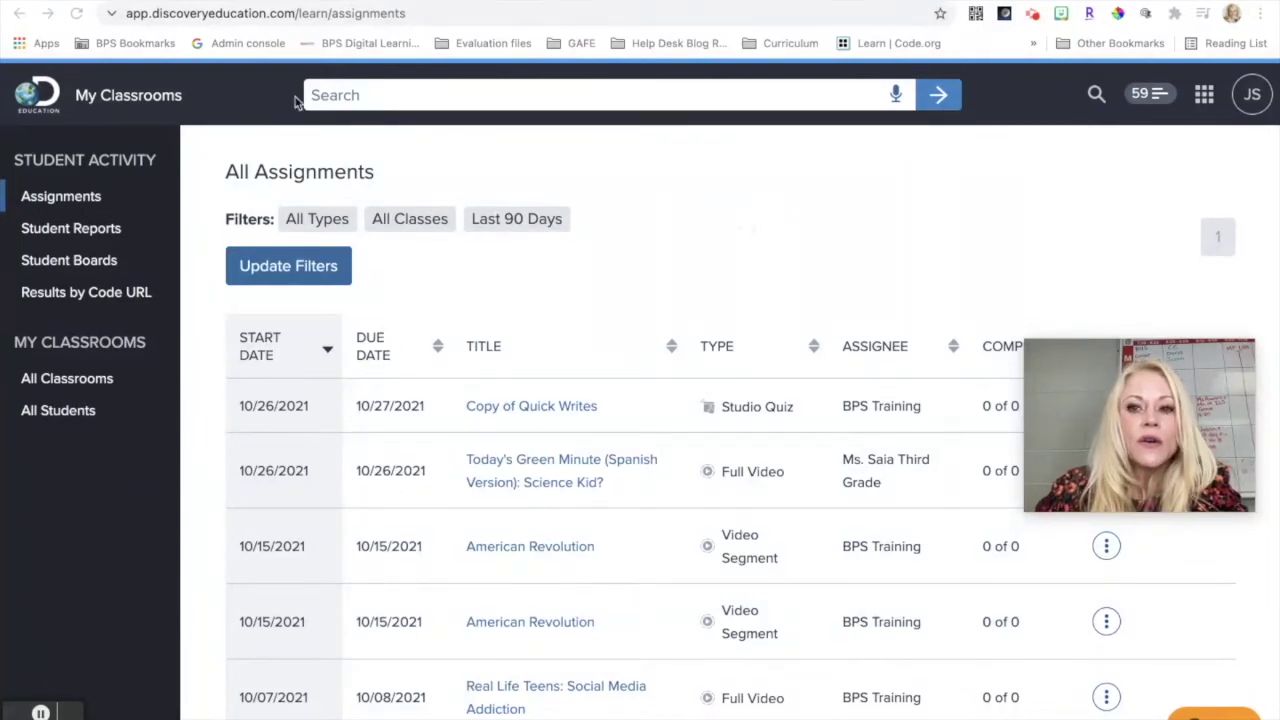
pyautogui.click(45, 106)
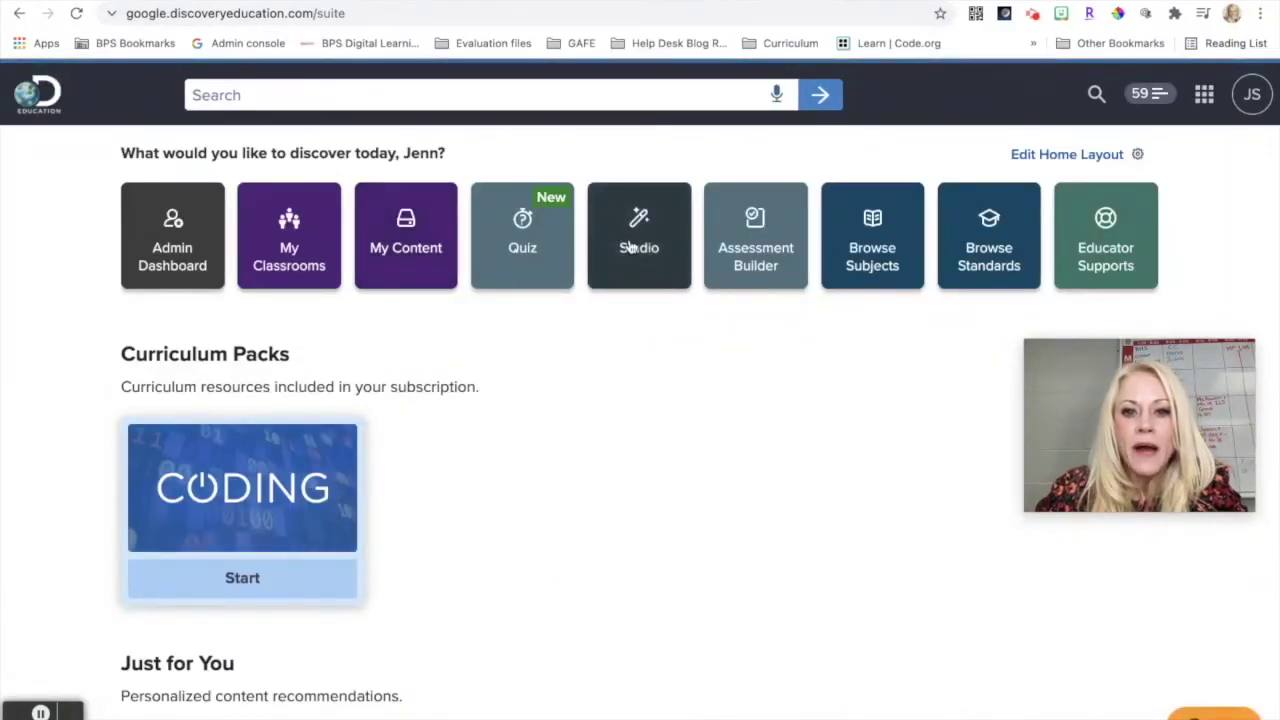
# Create a new blank Board project from the Studio tile.
pyautogui.click(632, 248)
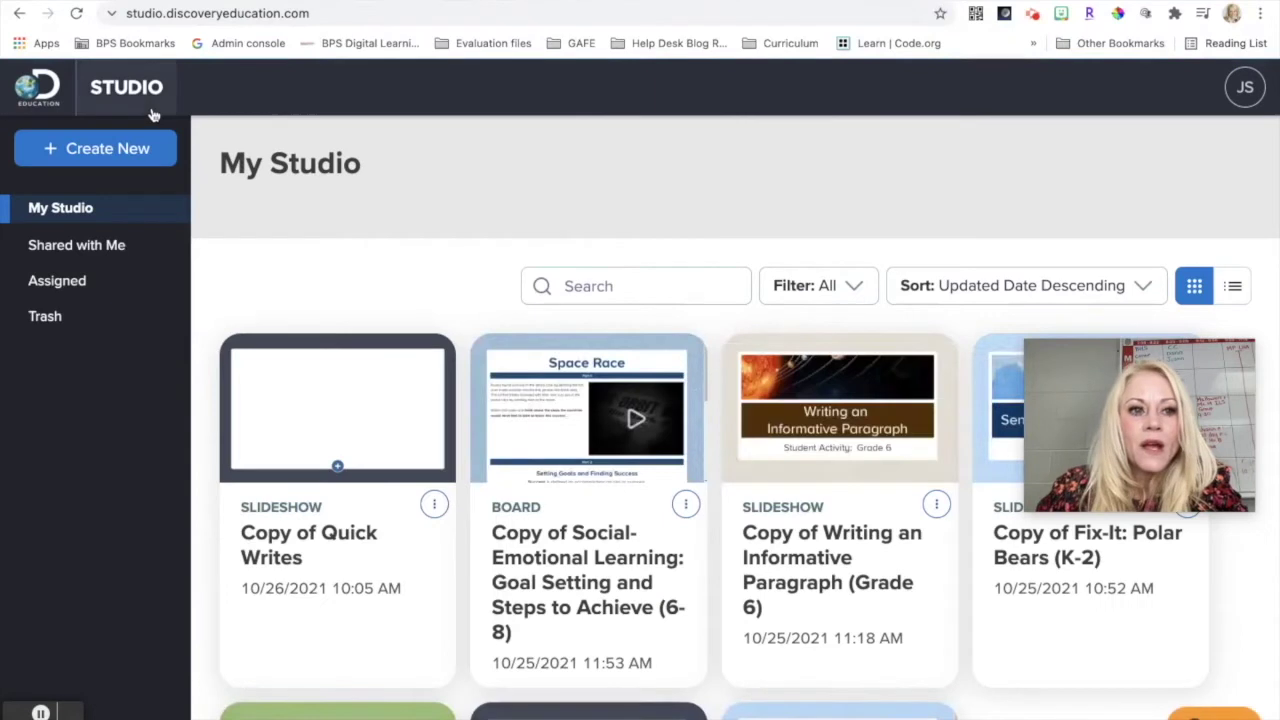
pyautogui.click(97, 158)
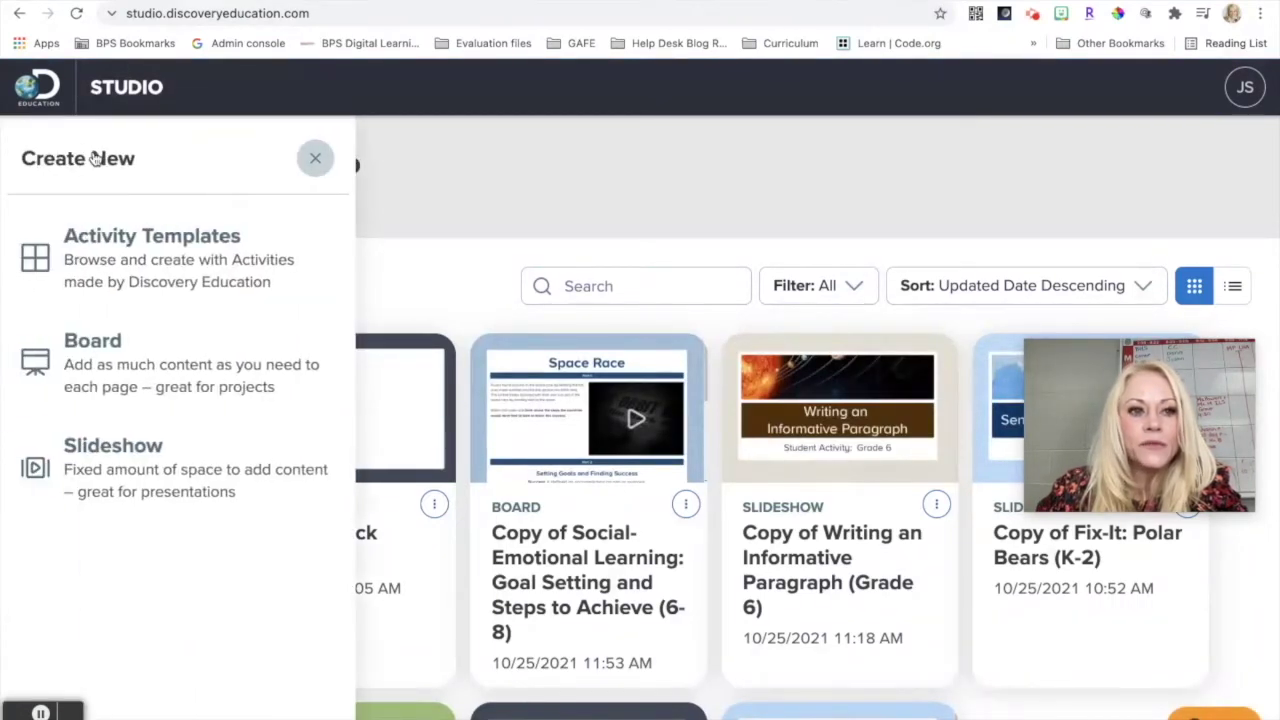
pyautogui.click(165, 374)
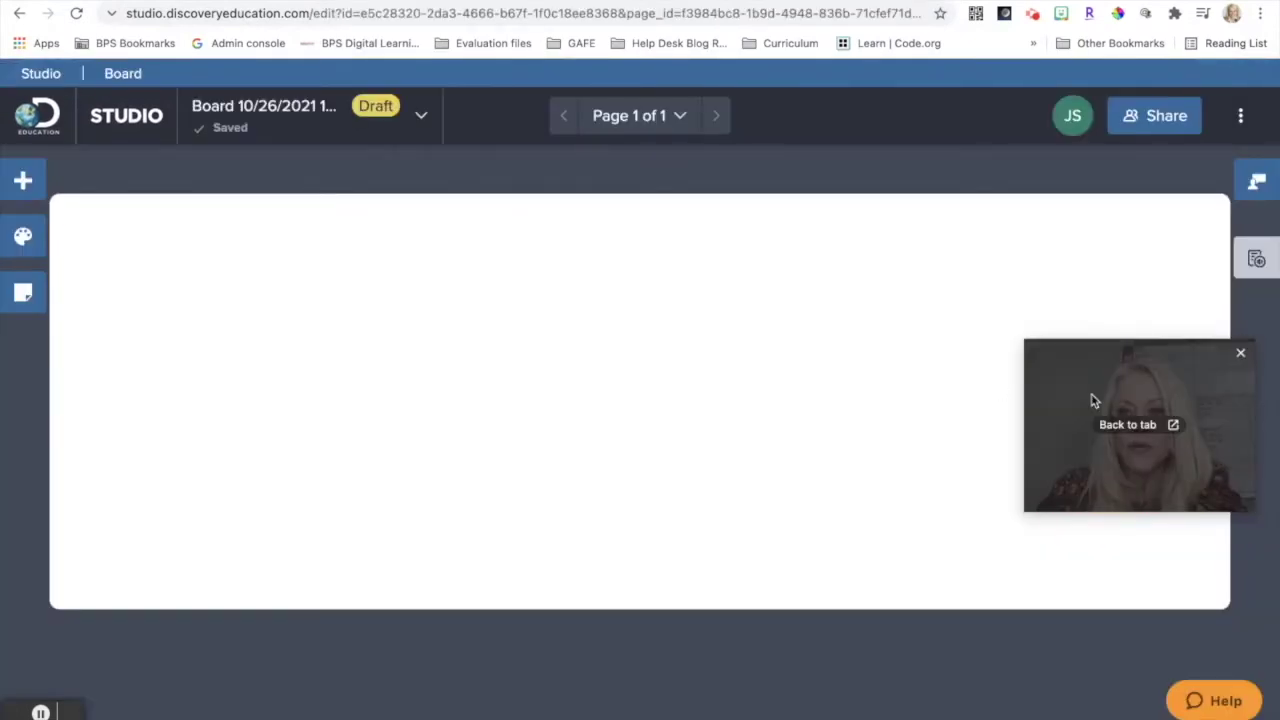
# Add the QuickList's Brain Booster video segment to the board, plus a short-answer item.
pyautogui.moveTo(1091, 400); pyautogui.dragTo(1088, 545)
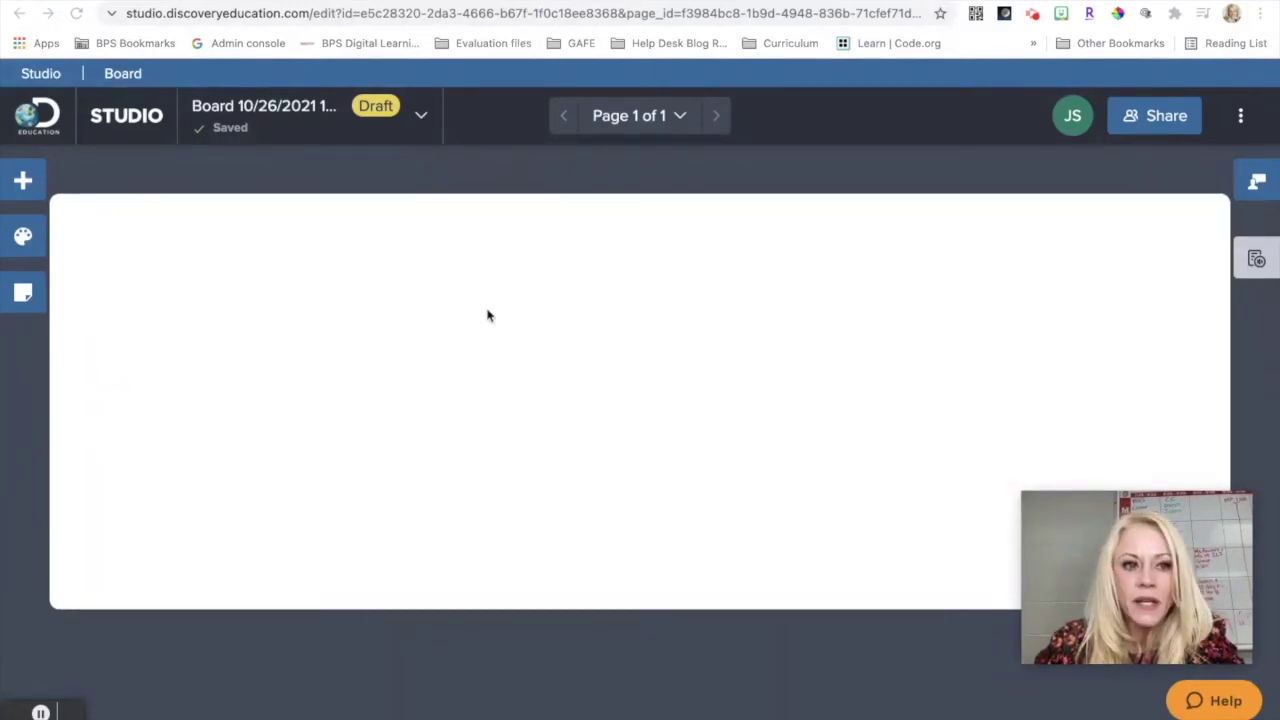
pyautogui.click(19, 187)
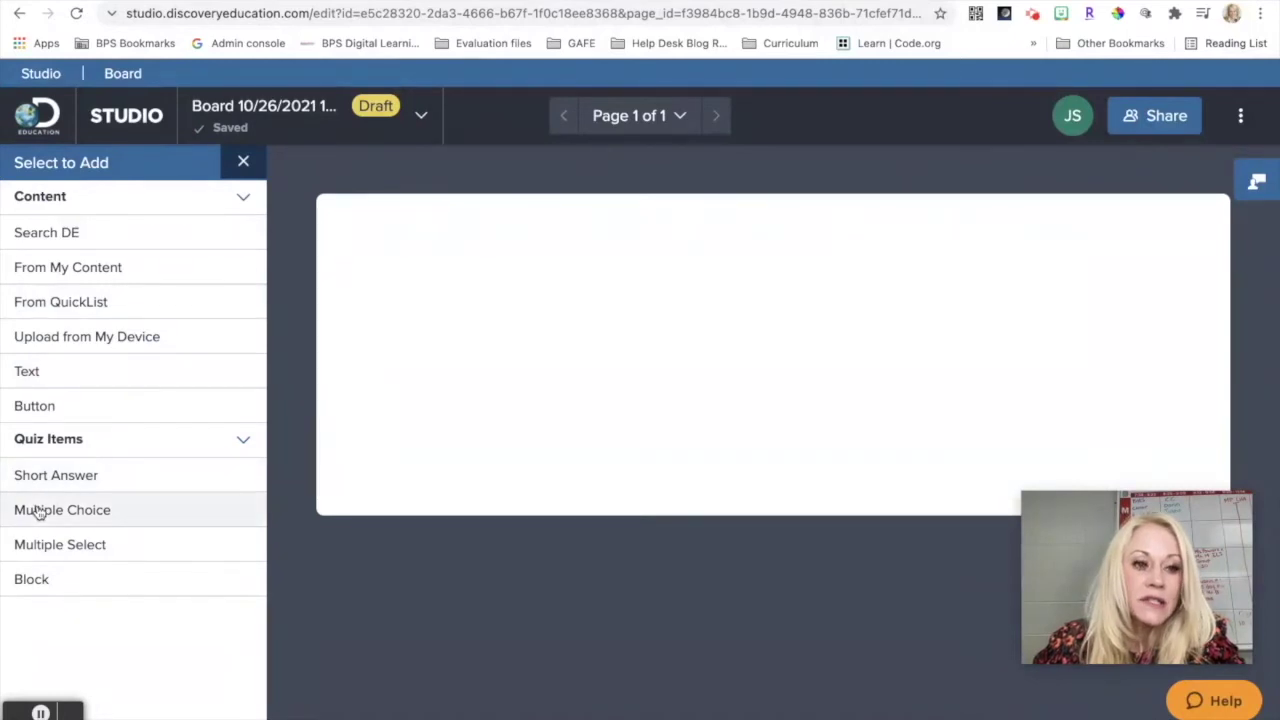
pyautogui.click(66, 306)
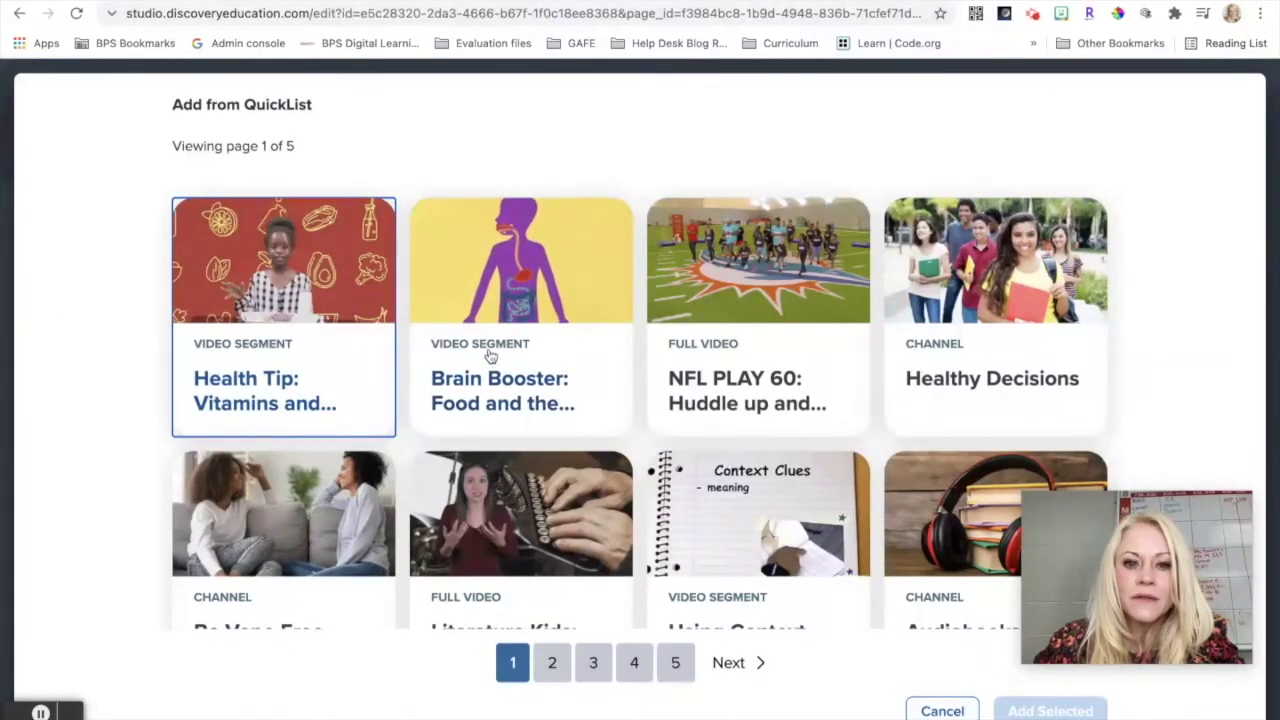
pyautogui.click(491, 362)
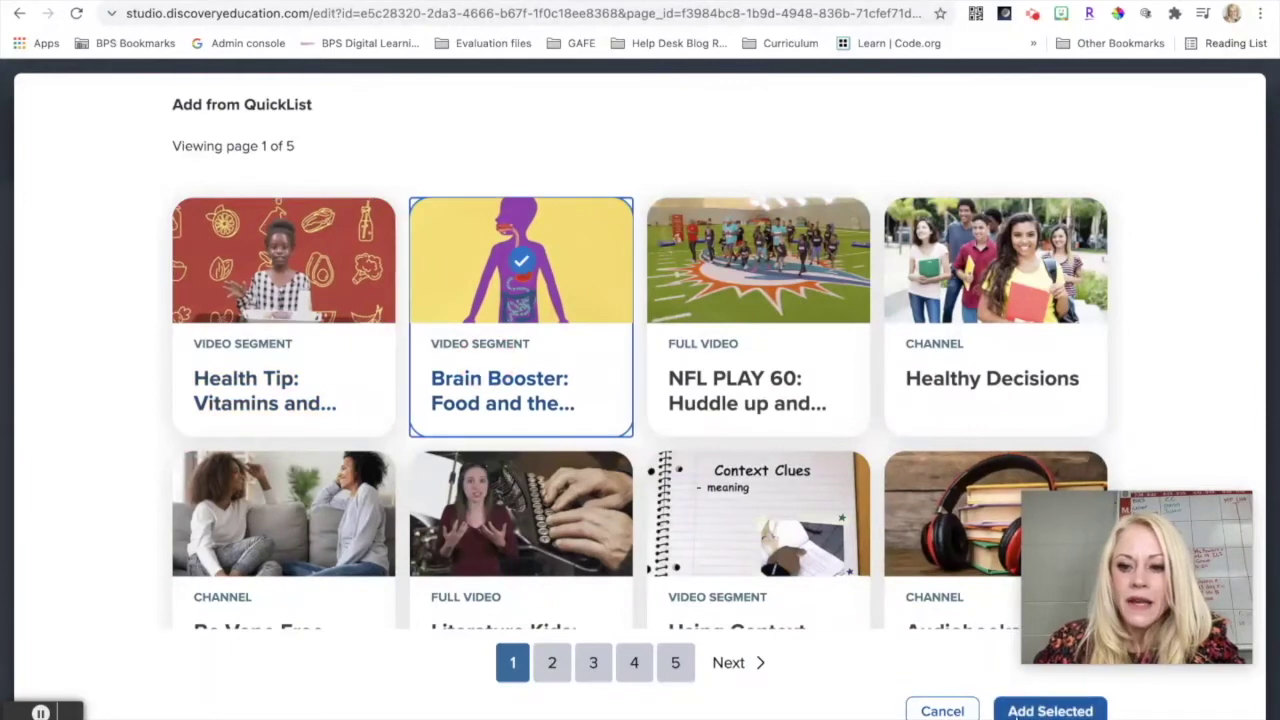
pyautogui.click(1035, 709)
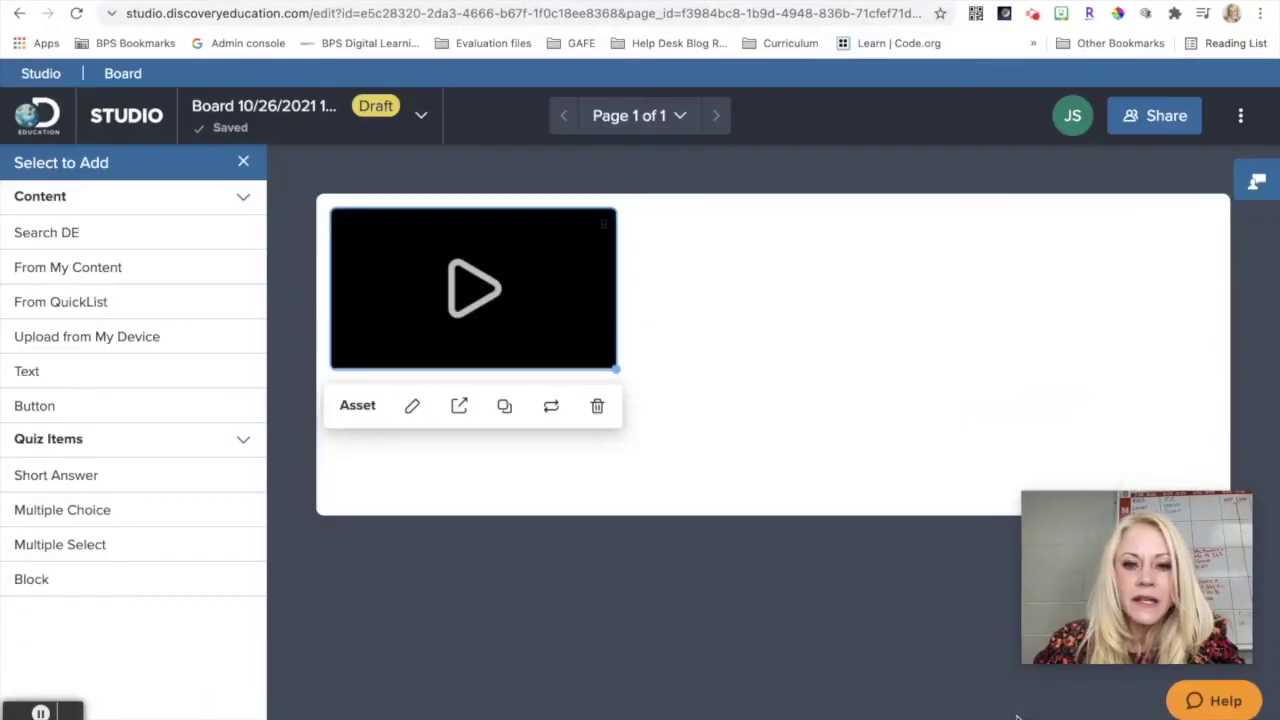
pyautogui.click(92, 485)
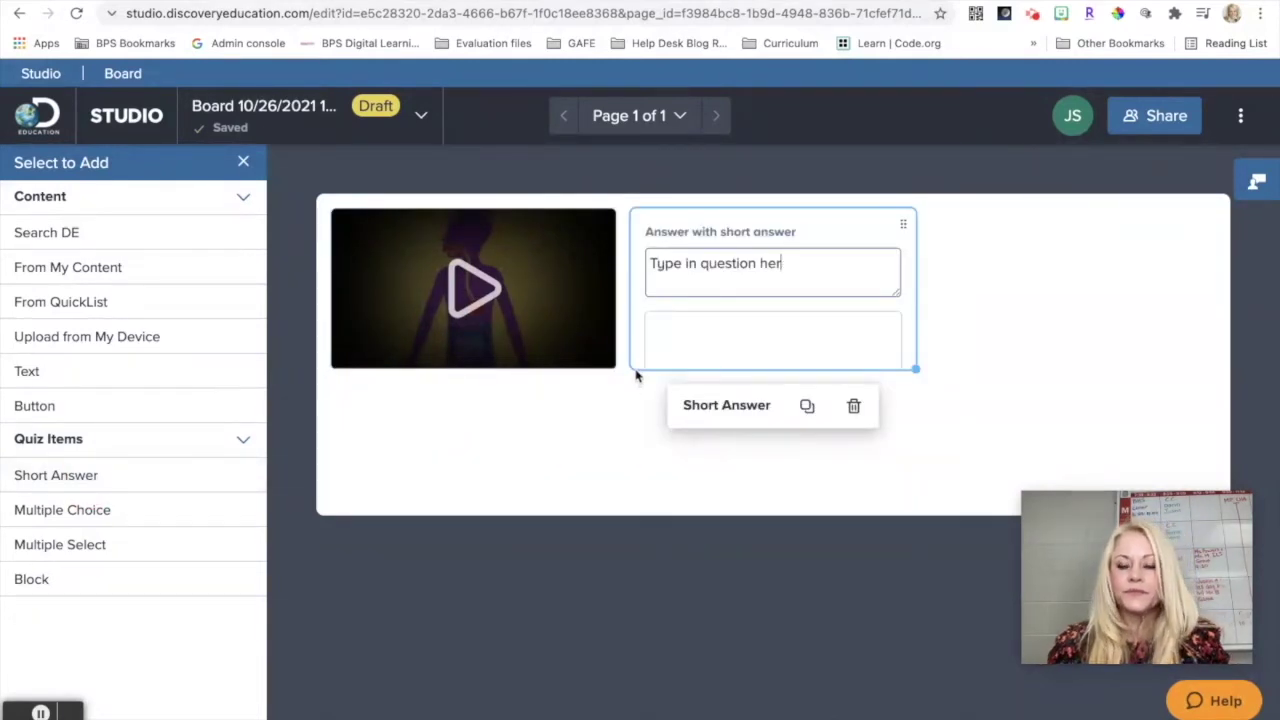
# Change the short-answer question to 'What are three things you learned as a result of watching this video?'.
pyautogui.press('BackSpace')
pyautogui.press('BackSpace')
pyautogui.press('BackSpace')
pyautogui.press('BackSpace')
pyautogui.press('BackSpace')
pyautogui.press('BackSpace')
pyautogui.press('BackSpace')
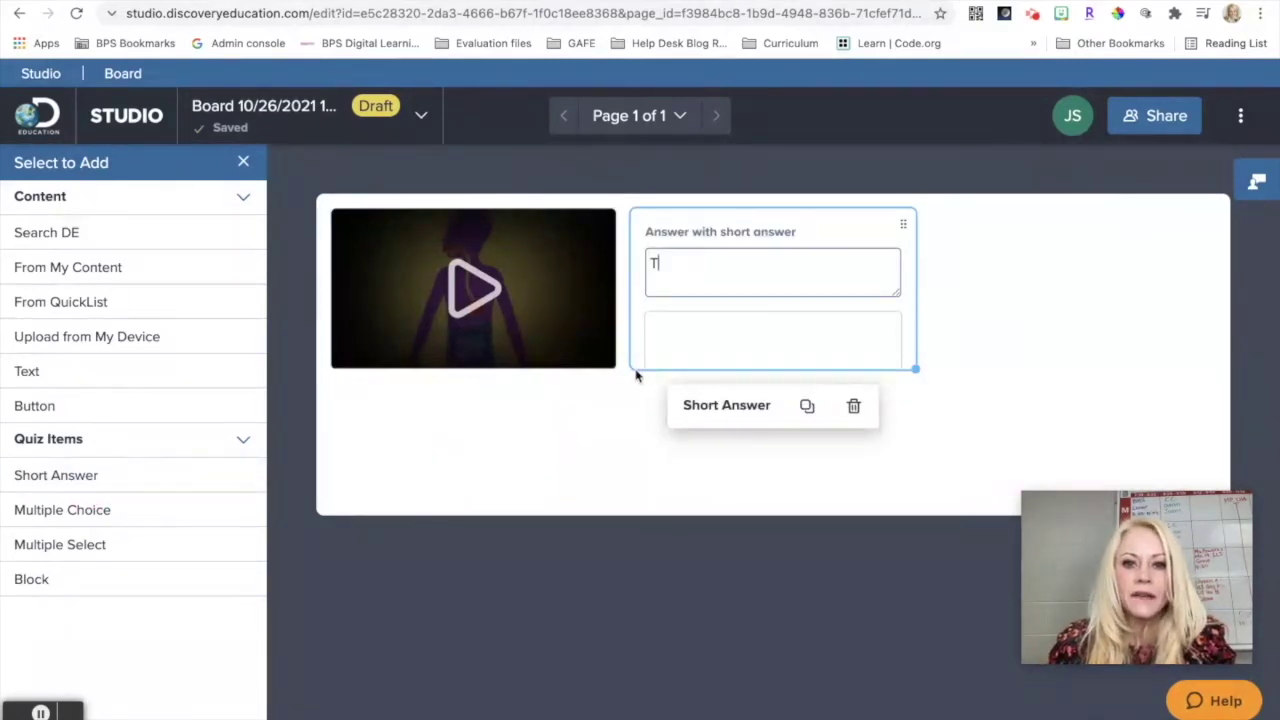
pyautogui.write('What are three things you learned')
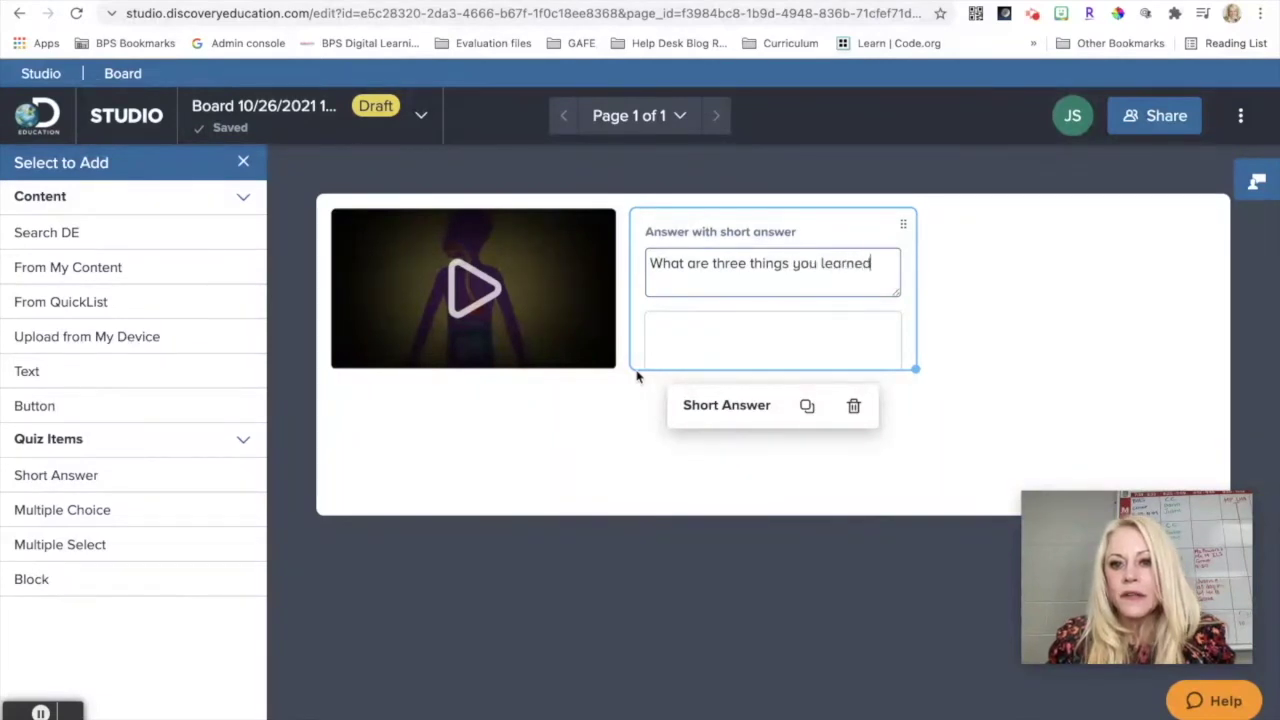
pyautogui.write('a result of watc')
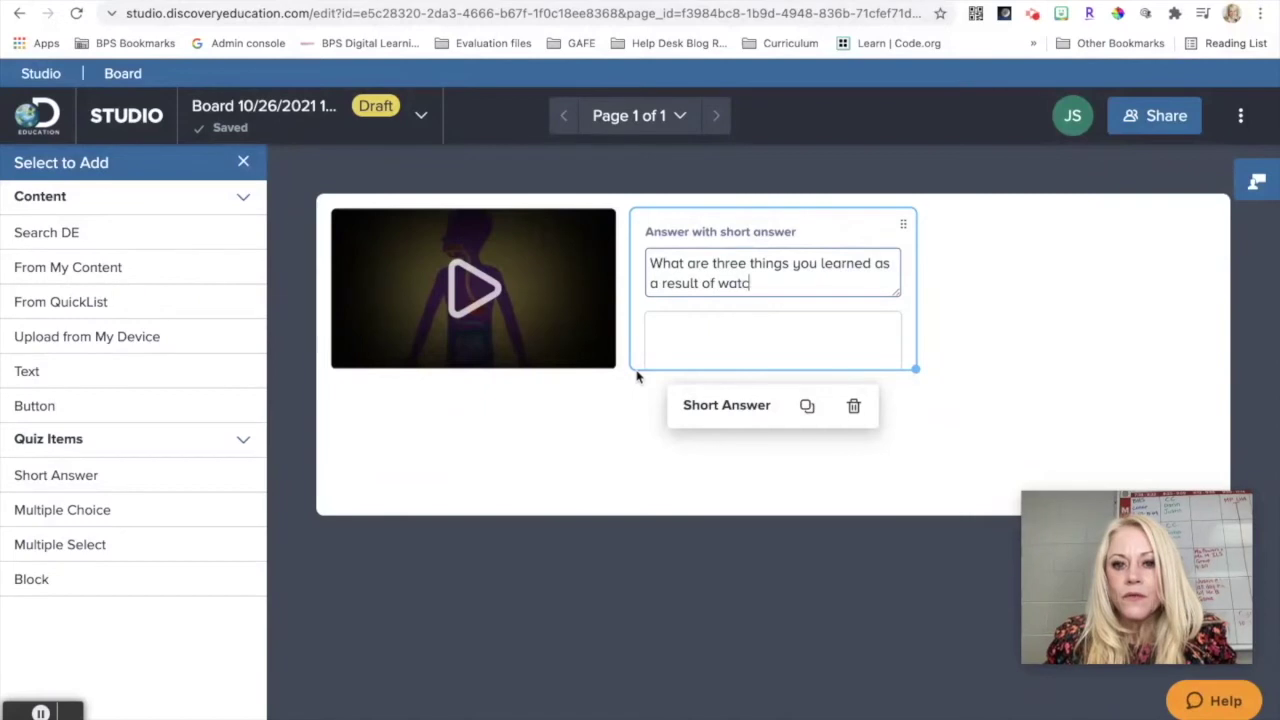
pyautogui.write('ib')
pyautogui.press('BackSpace')
pyautogui.press('BackSpace')
pyautogui.write('h')
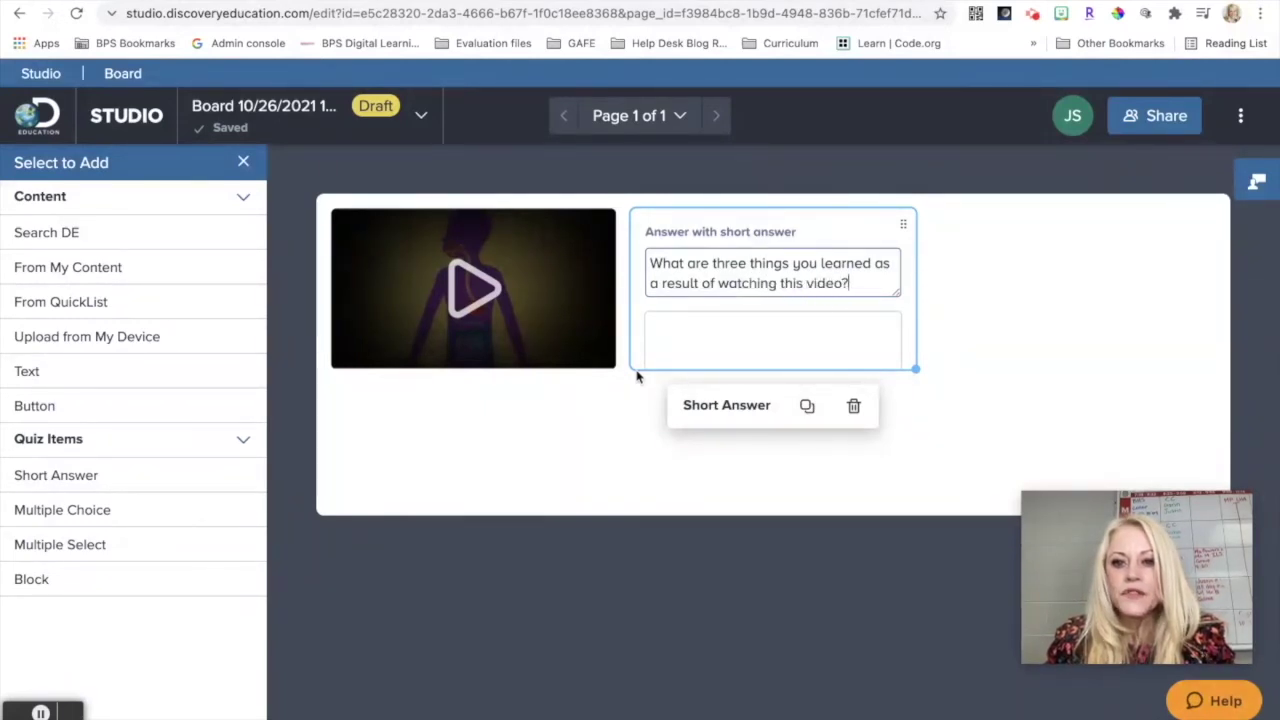
pyautogui.click(728, 452)
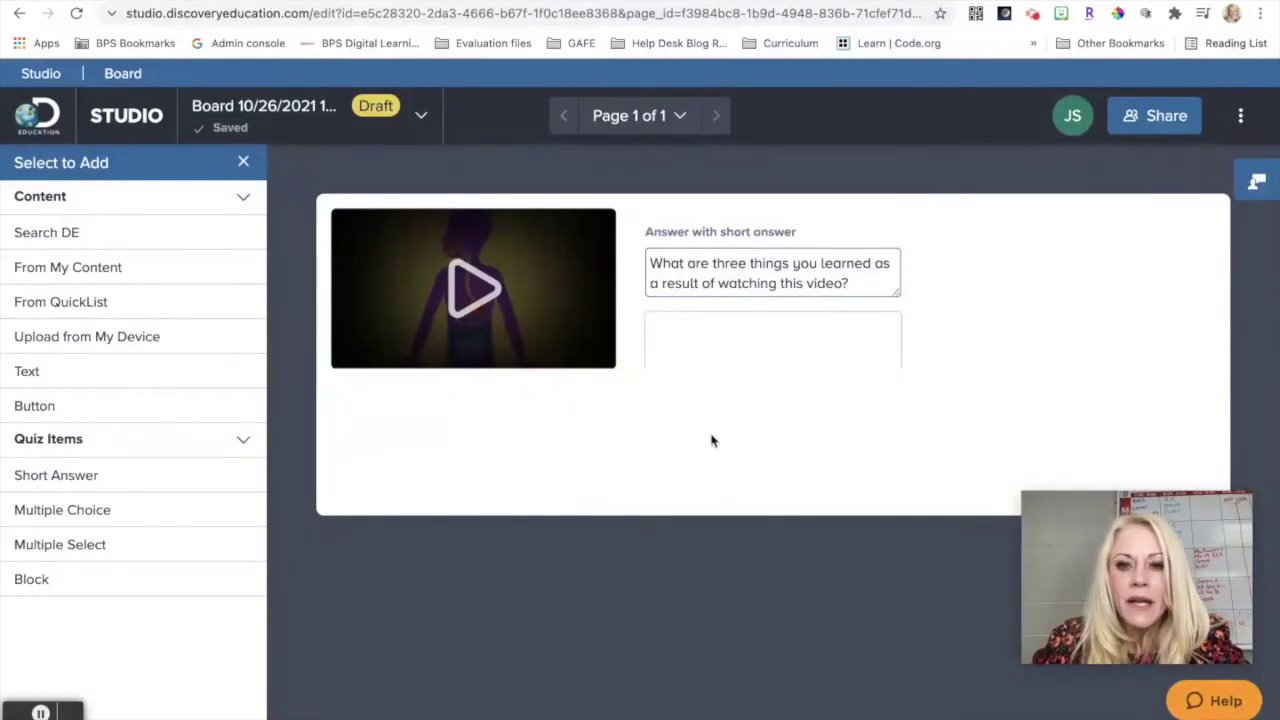
pyautogui.click(743, 357)
pyautogui.click(560, 462)
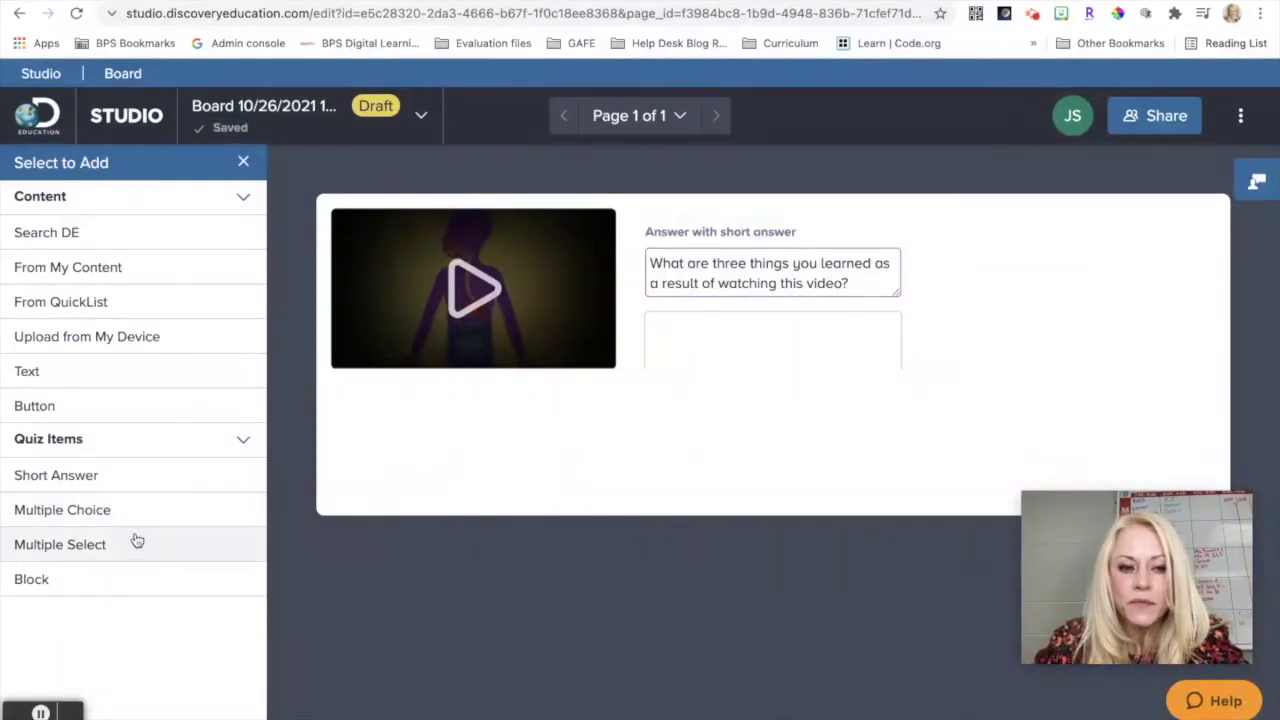
# Add a Block from Quiz Items beside the question, then delete it again.
pyautogui.click(52, 582)
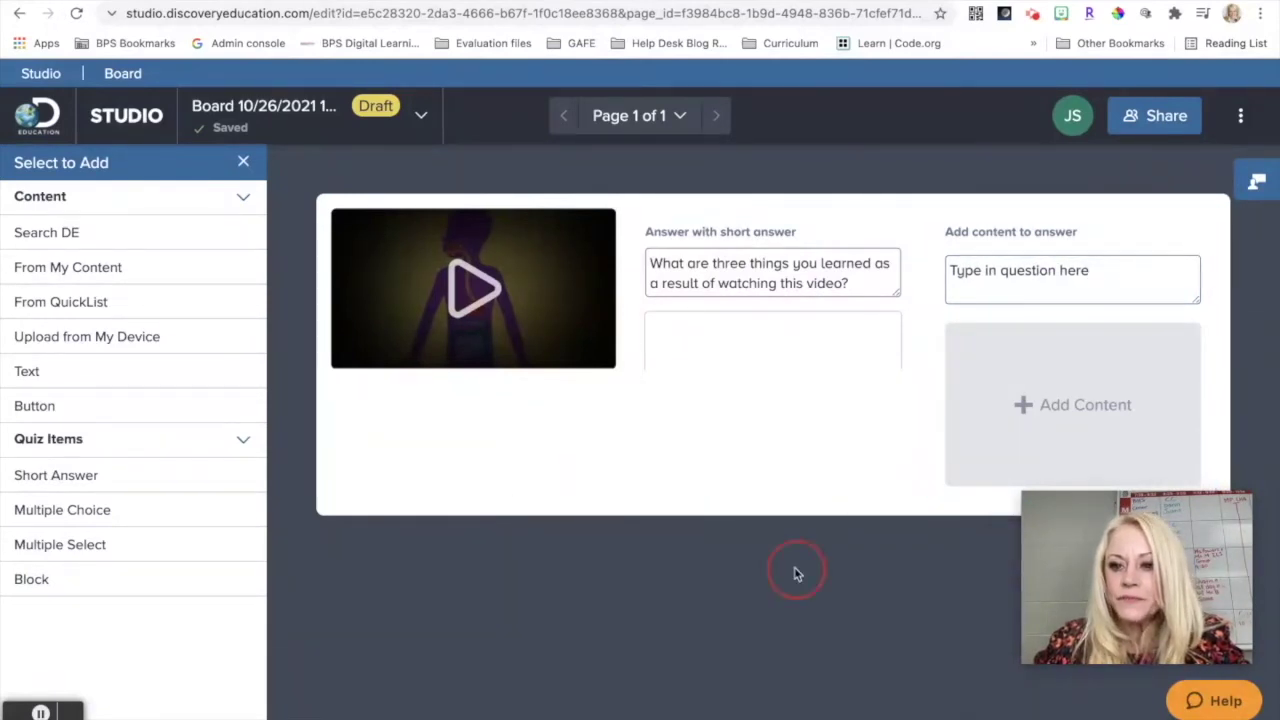
pyautogui.moveTo(1108, 580); pyautogui.dragTo(945, 710)
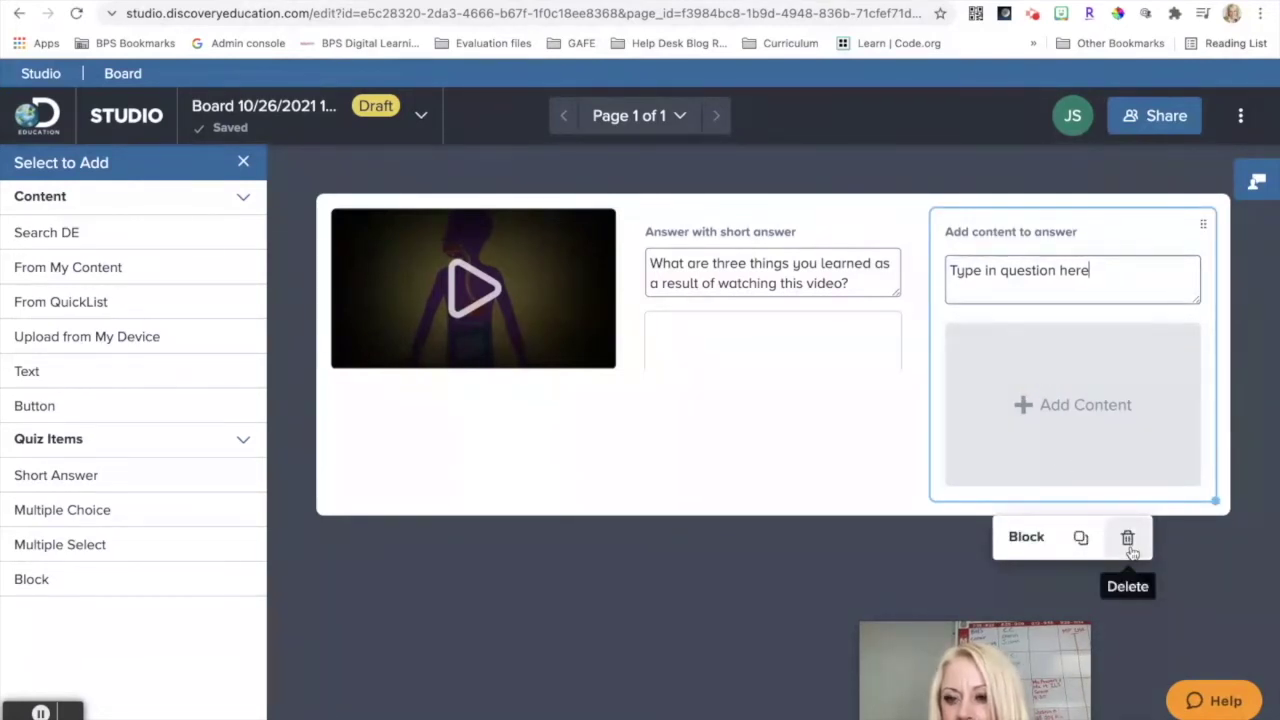
pyautogui.click(1127, 537)
pyautogui.moveTo(1055, 653); pyautogui.dragTo(1137, 564)
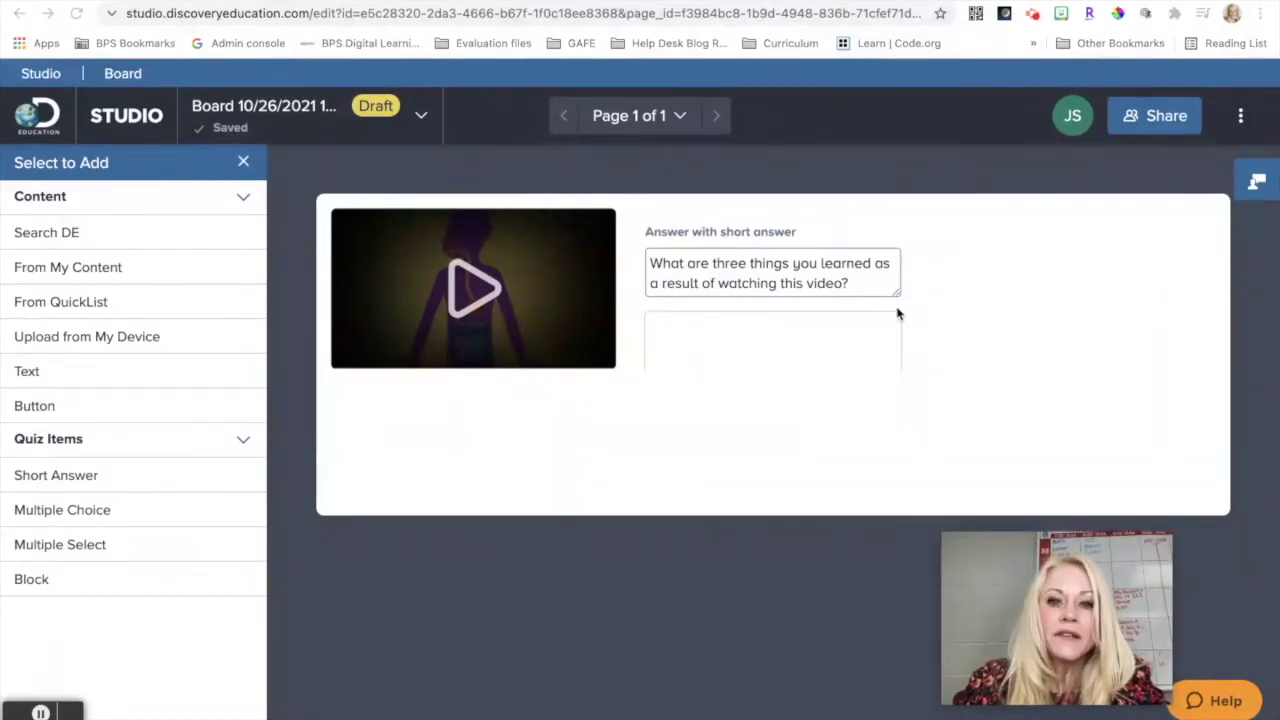
# Add two blank pages for three pages total, skipping the layout options, then open page 2.
pyautogui.click(680, 117)
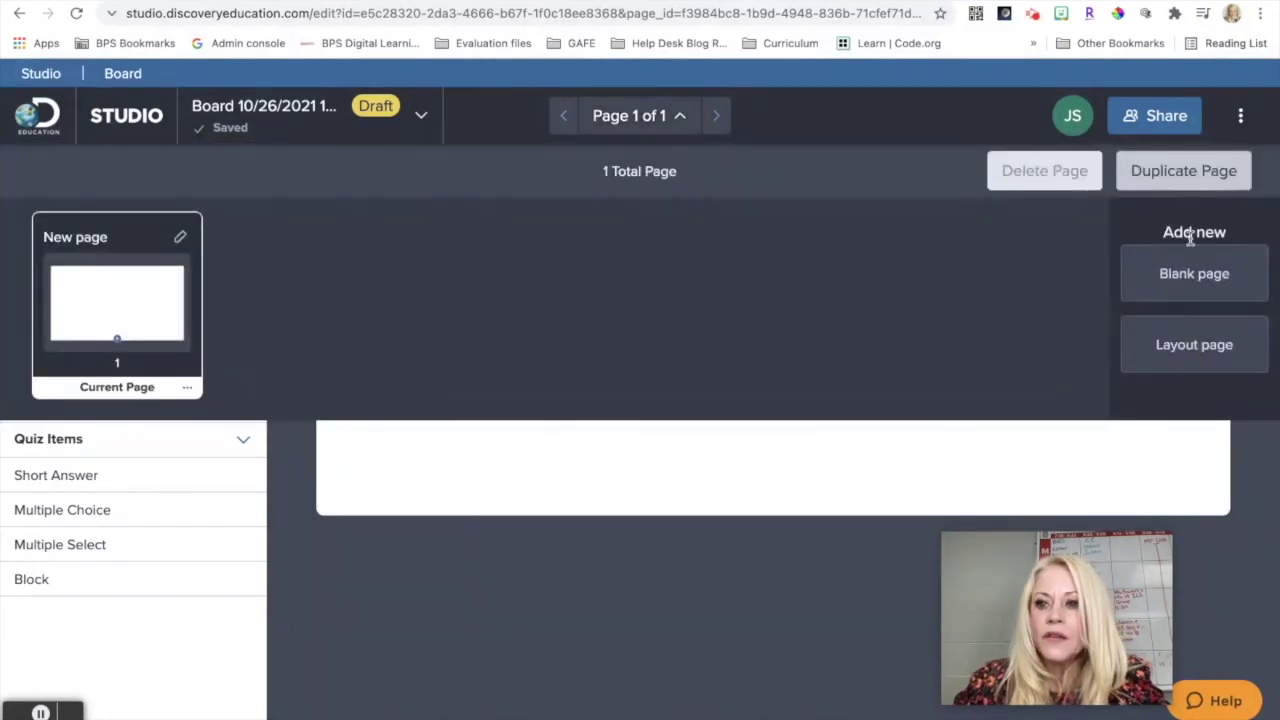
pyautogui.click(1181, 285)
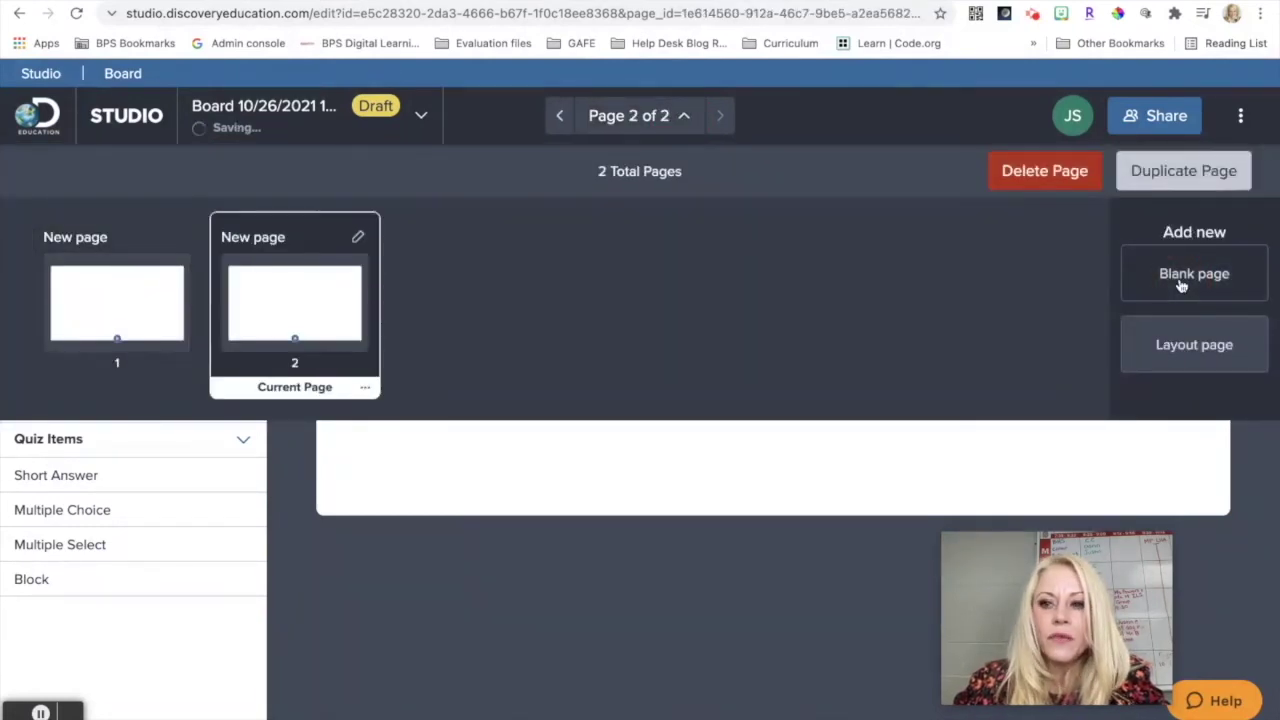
pyautogui.click(1180, 347)
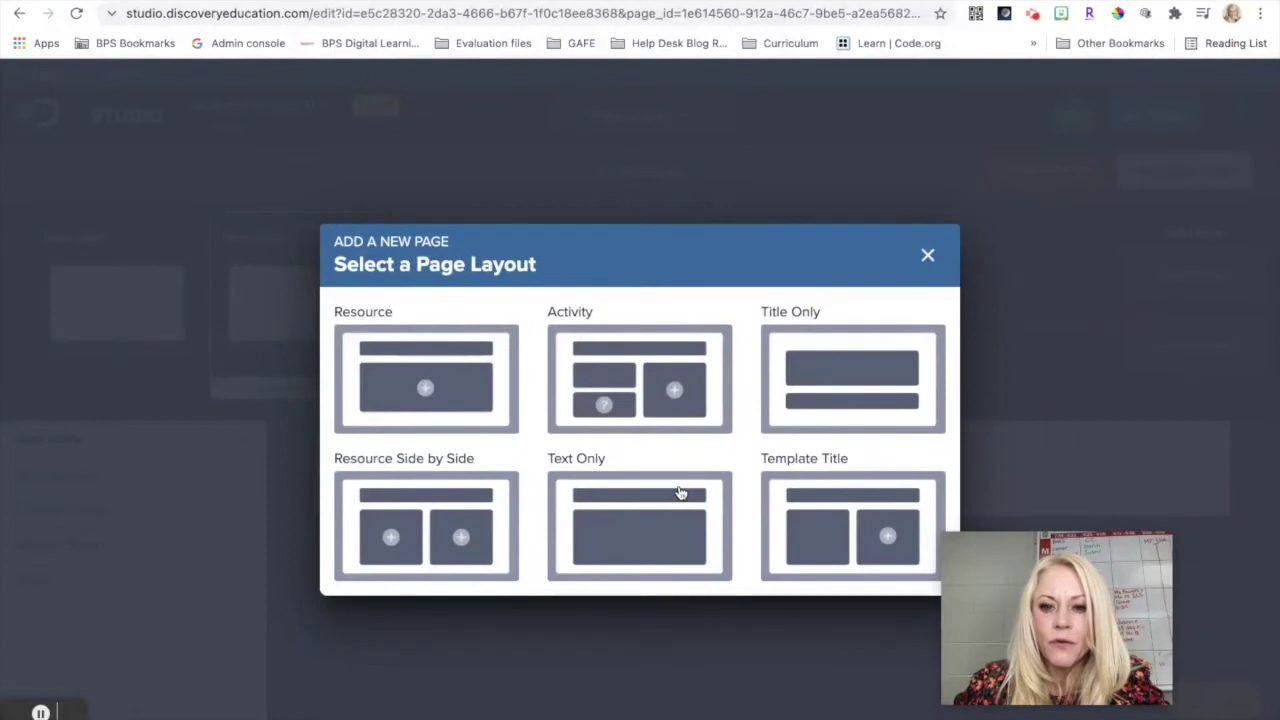
pyautogui.click(928, 255)
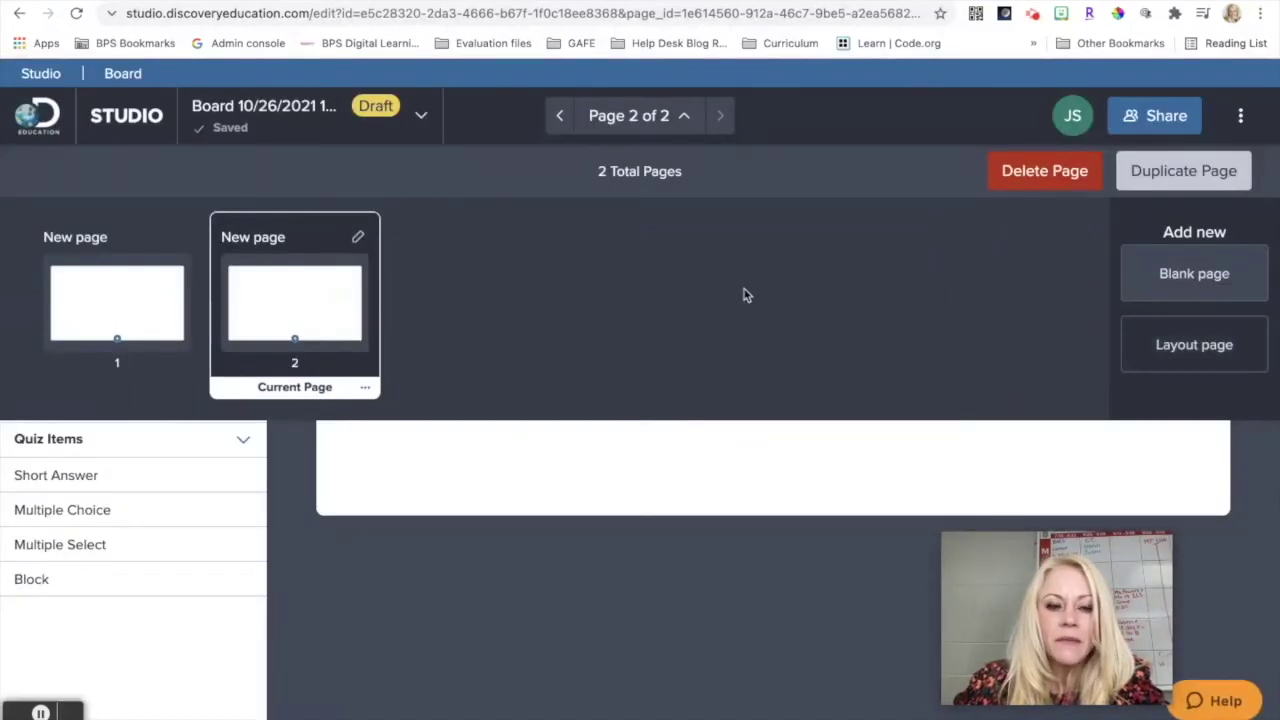
pyautogui.click(1155, 262)
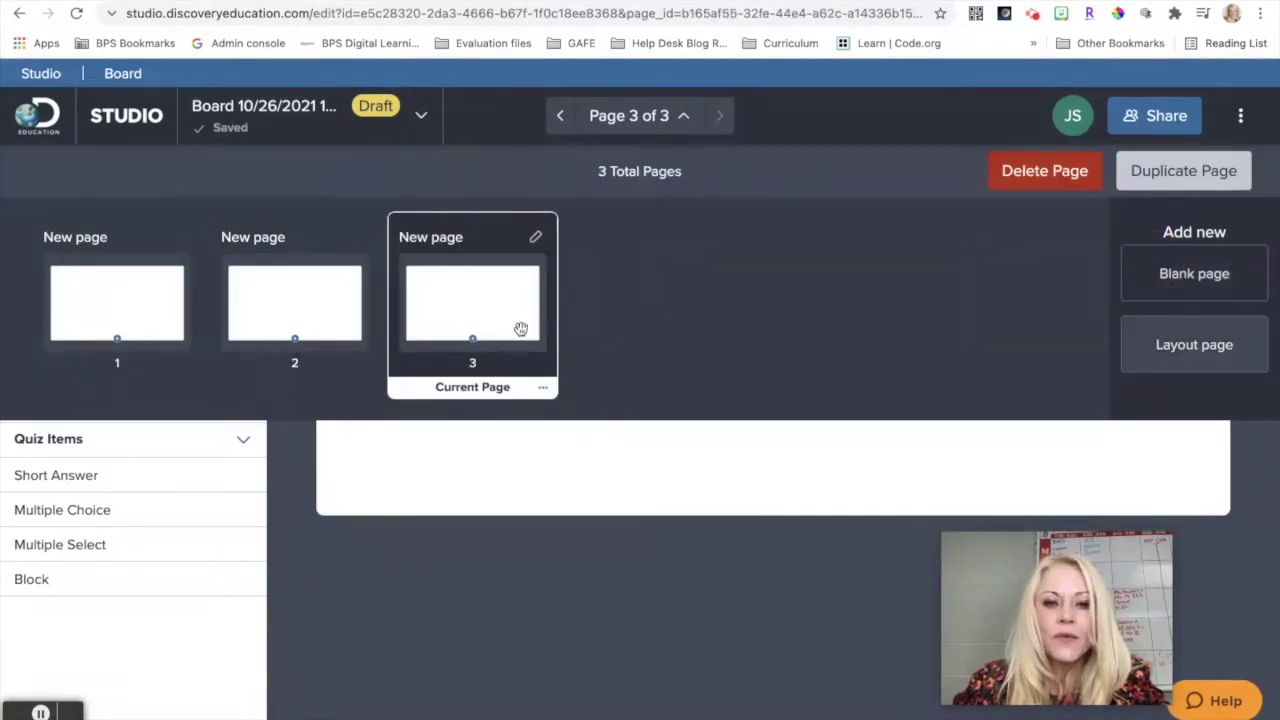
pyautogui.click(309, 320)
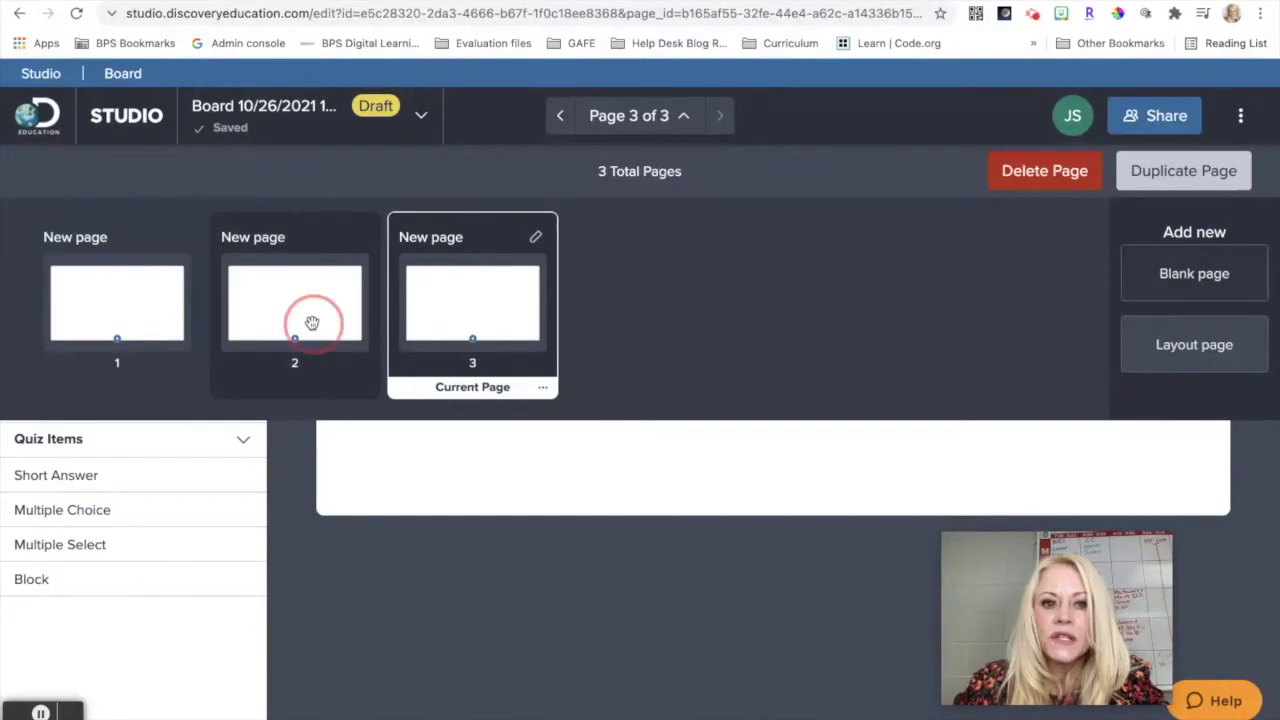
pyautogui.click(132, 322)
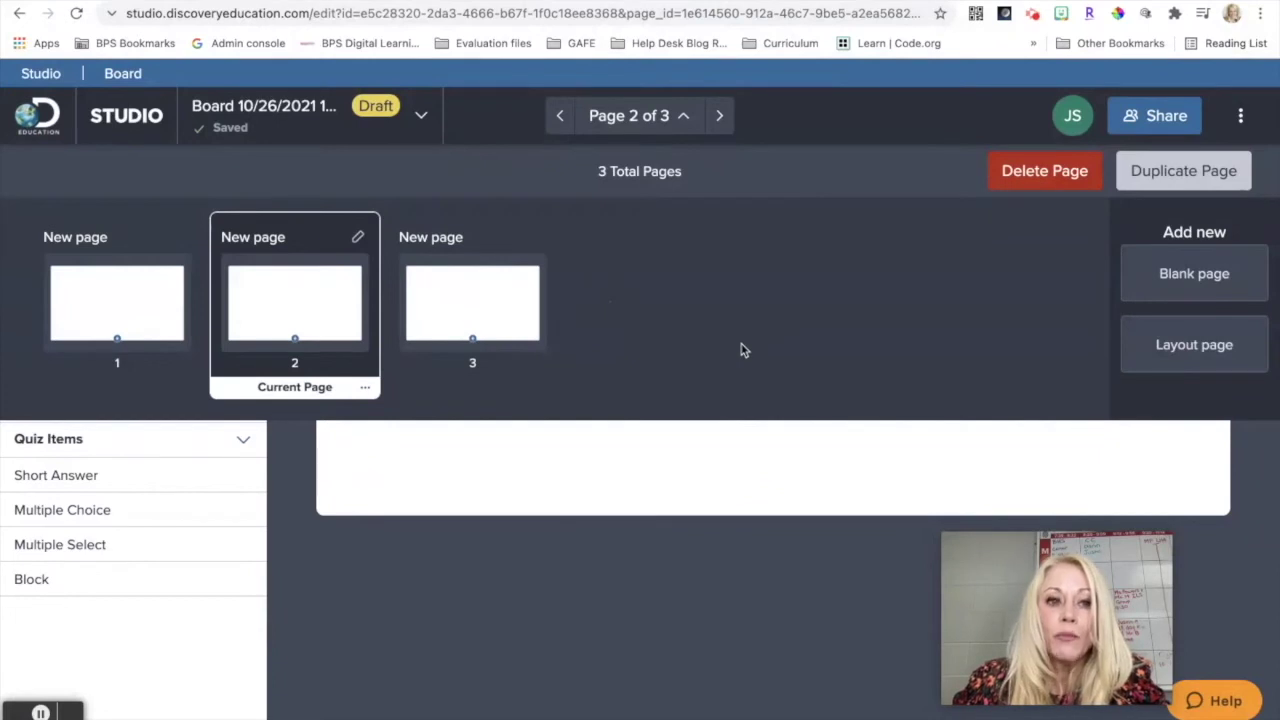
# Look over the board's additional options and its details panel, closing both.
pyautogui.click(1241, 118)
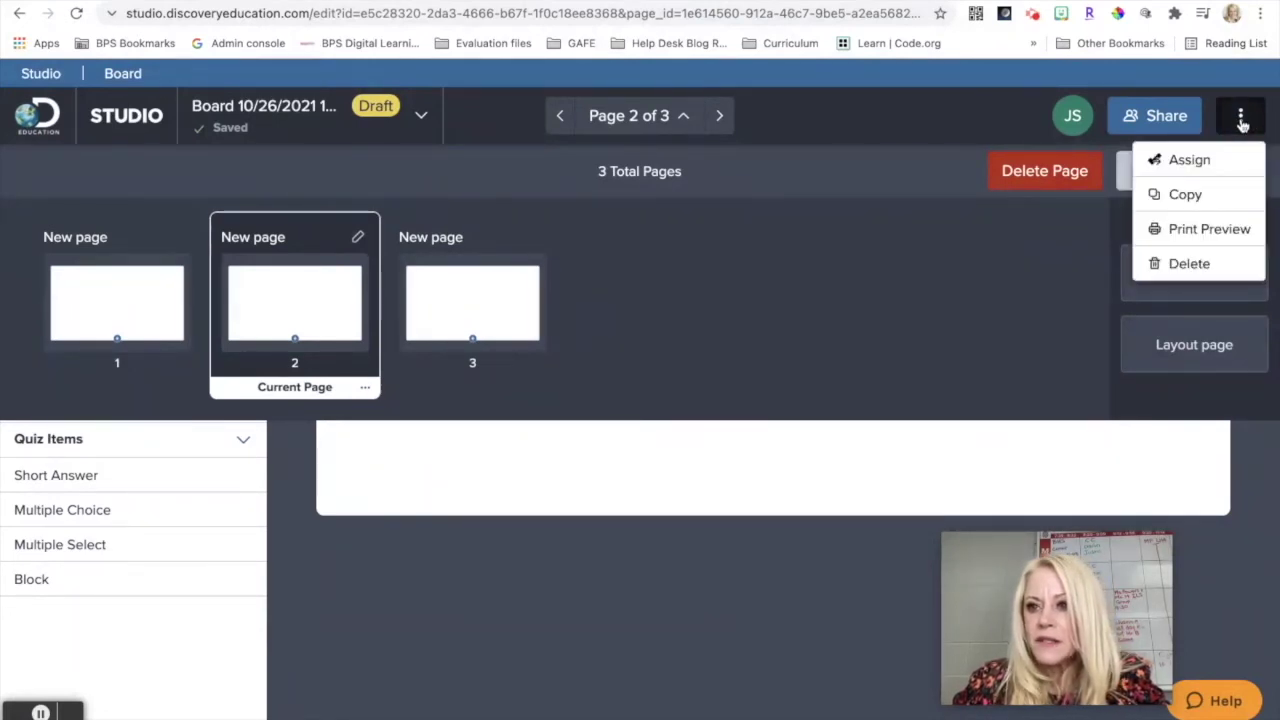
pyautogui.click(963, 285)
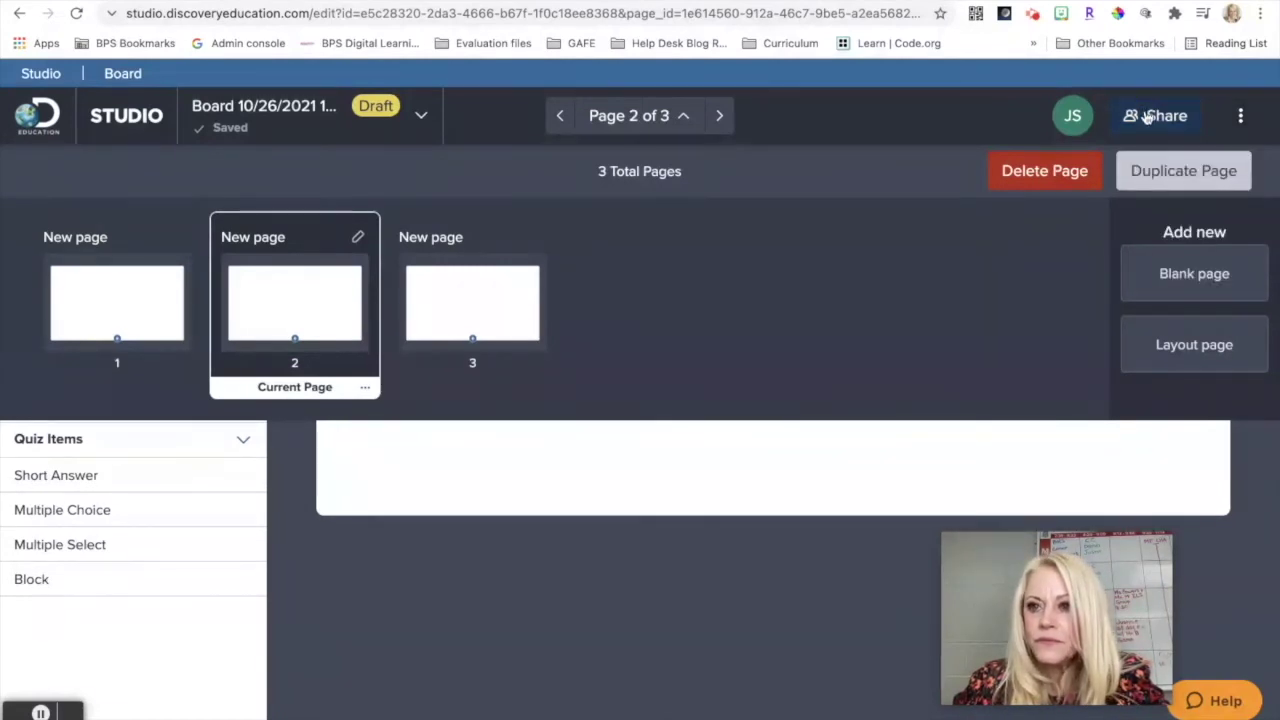
pyautogui.click(1243, 118)
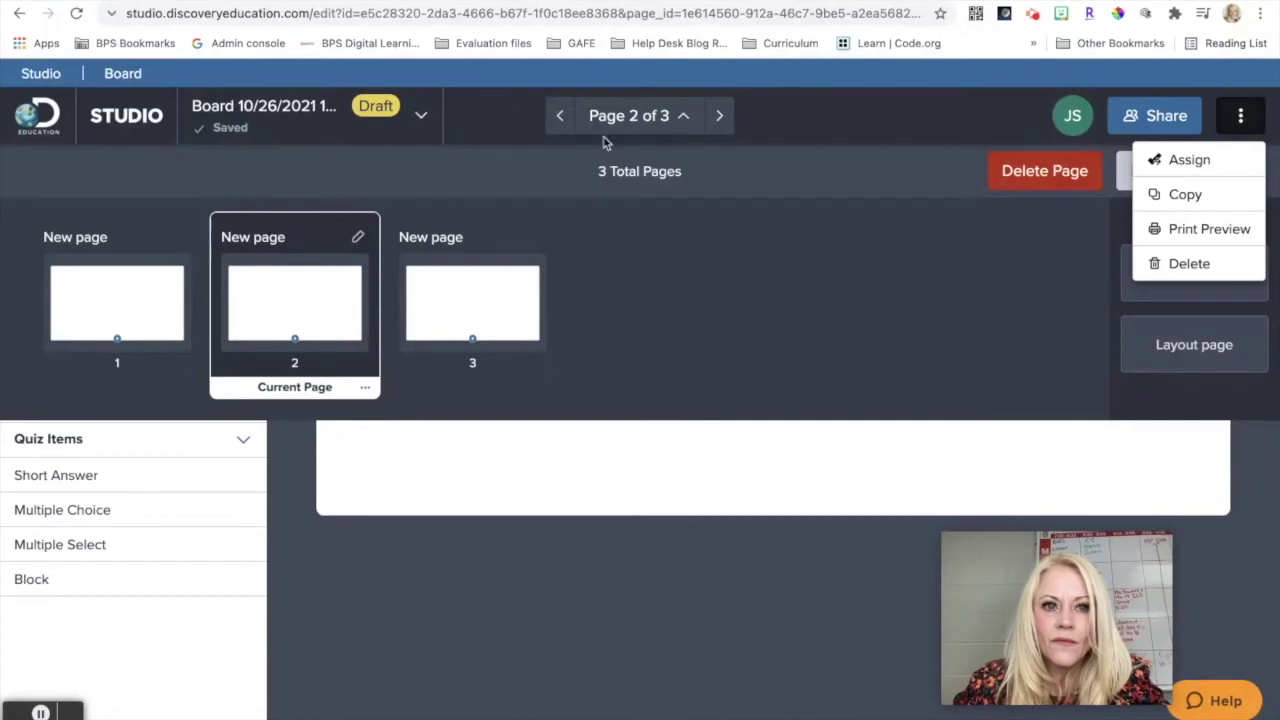
pyautogui.click(277, 124)
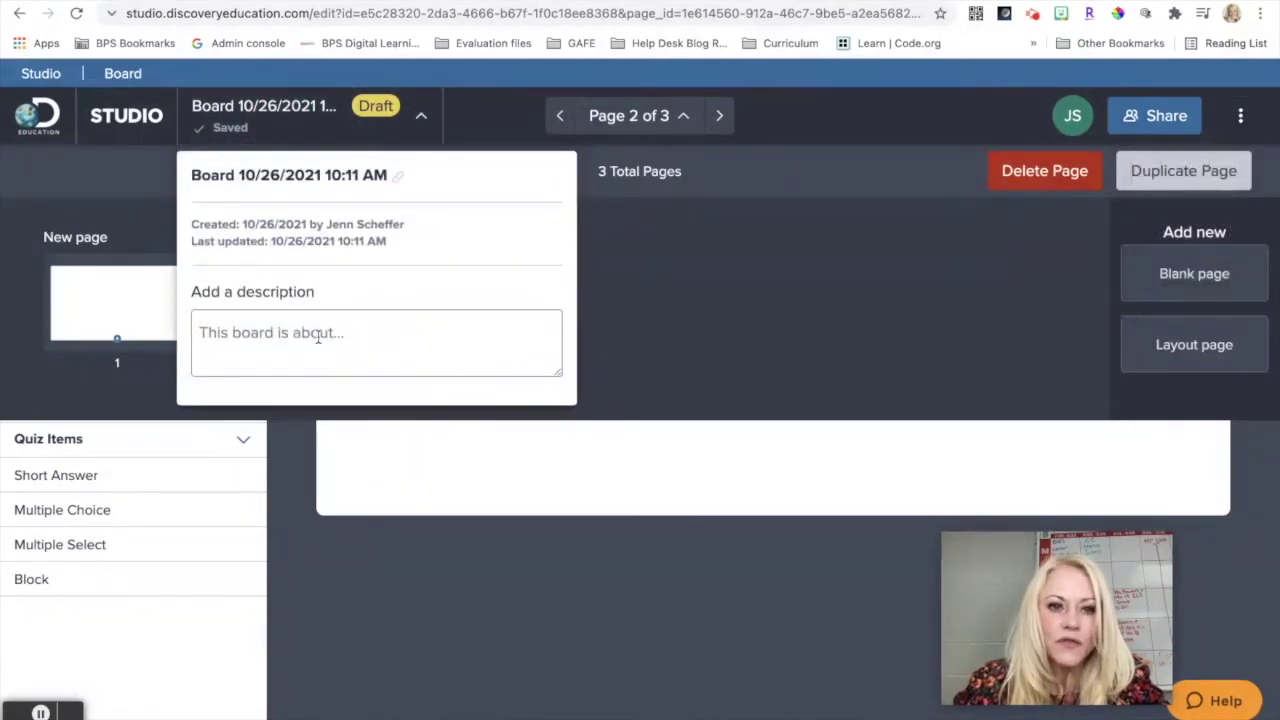
pyautogui.click(639, 290)
# Return to My Studio, reopen the Board 10/26/2021 10:11 AM, then leave it again.
pyautogui.click(129, 117)
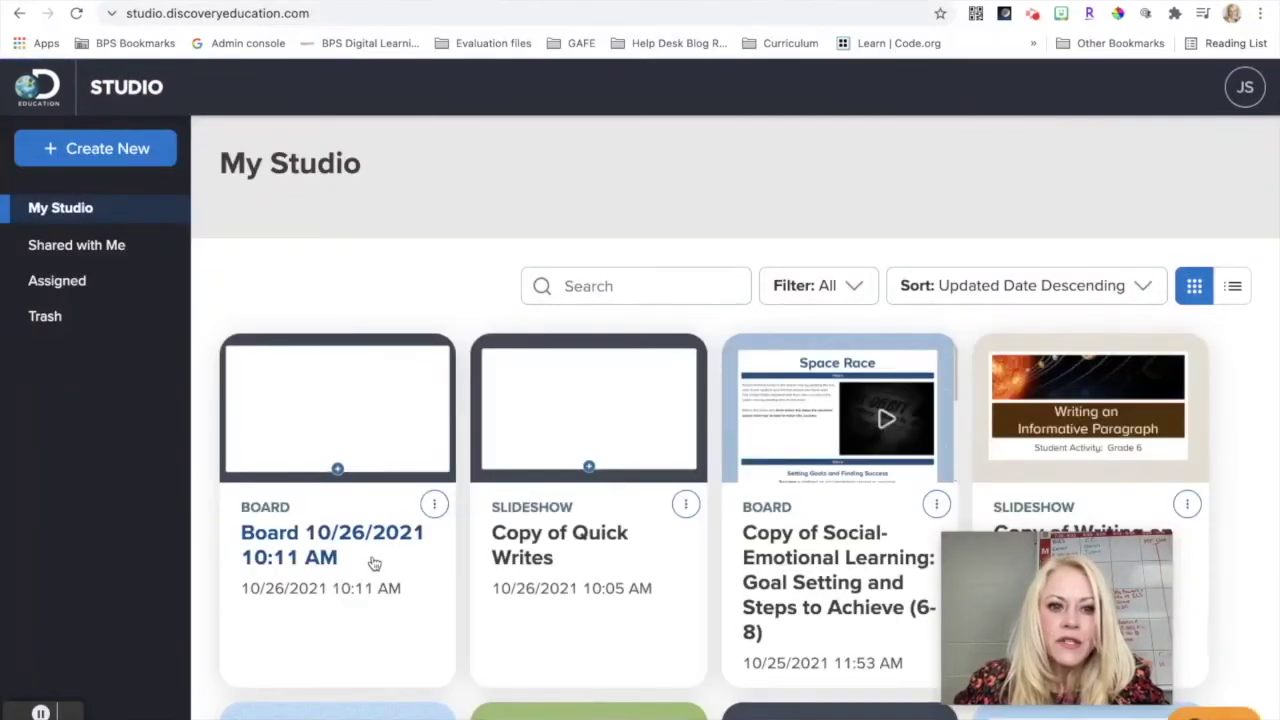
pyautogui.scroll(-1, 313, 581)
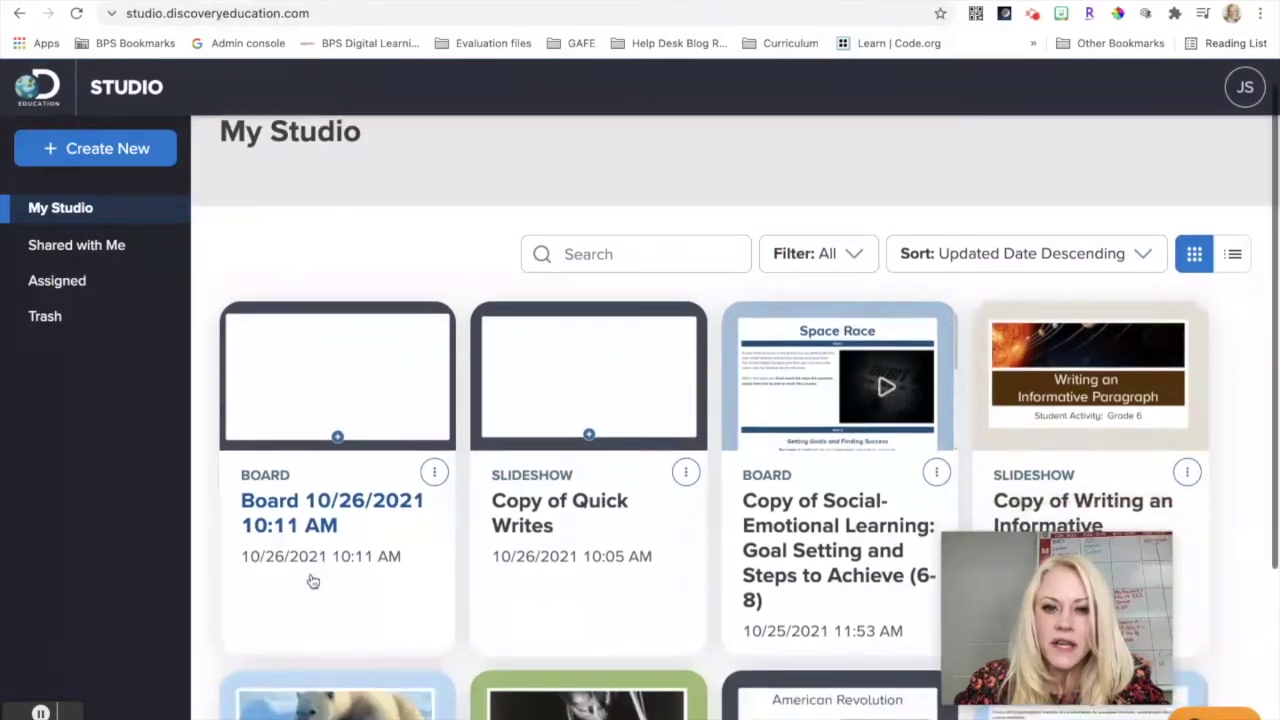
pyautogui.click(305, 499)
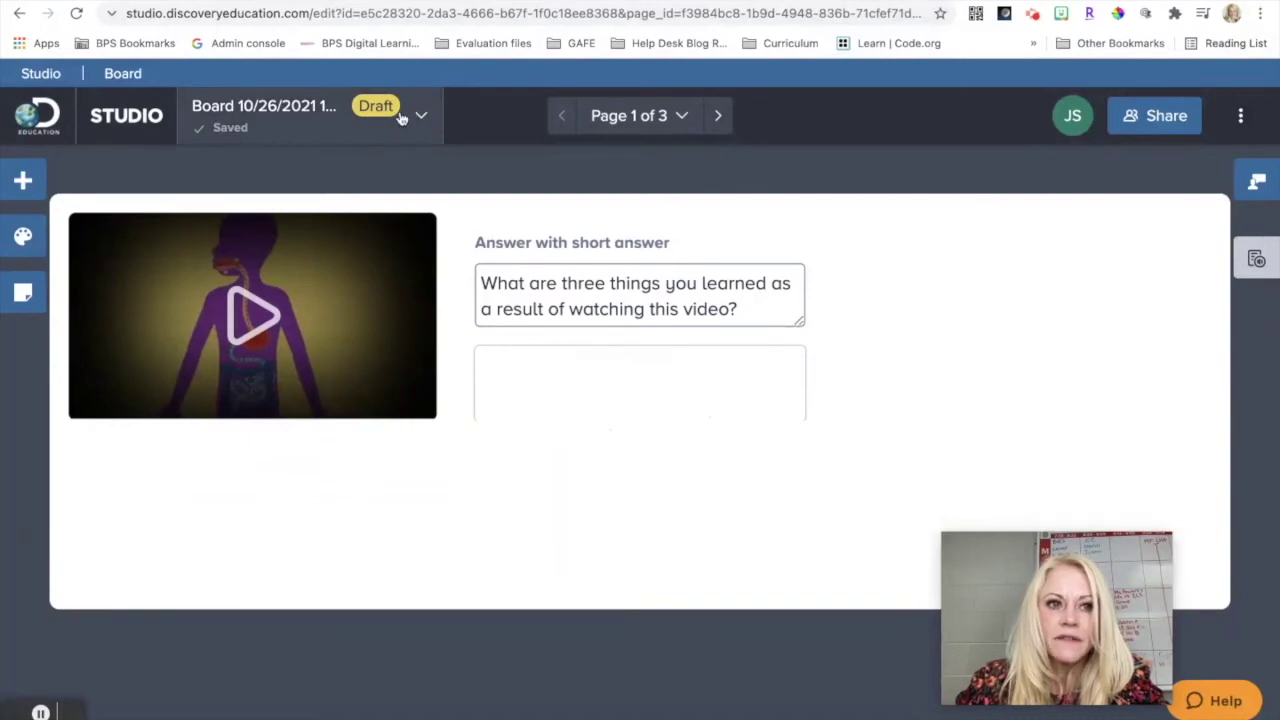
pyautogui.click(126, 115)
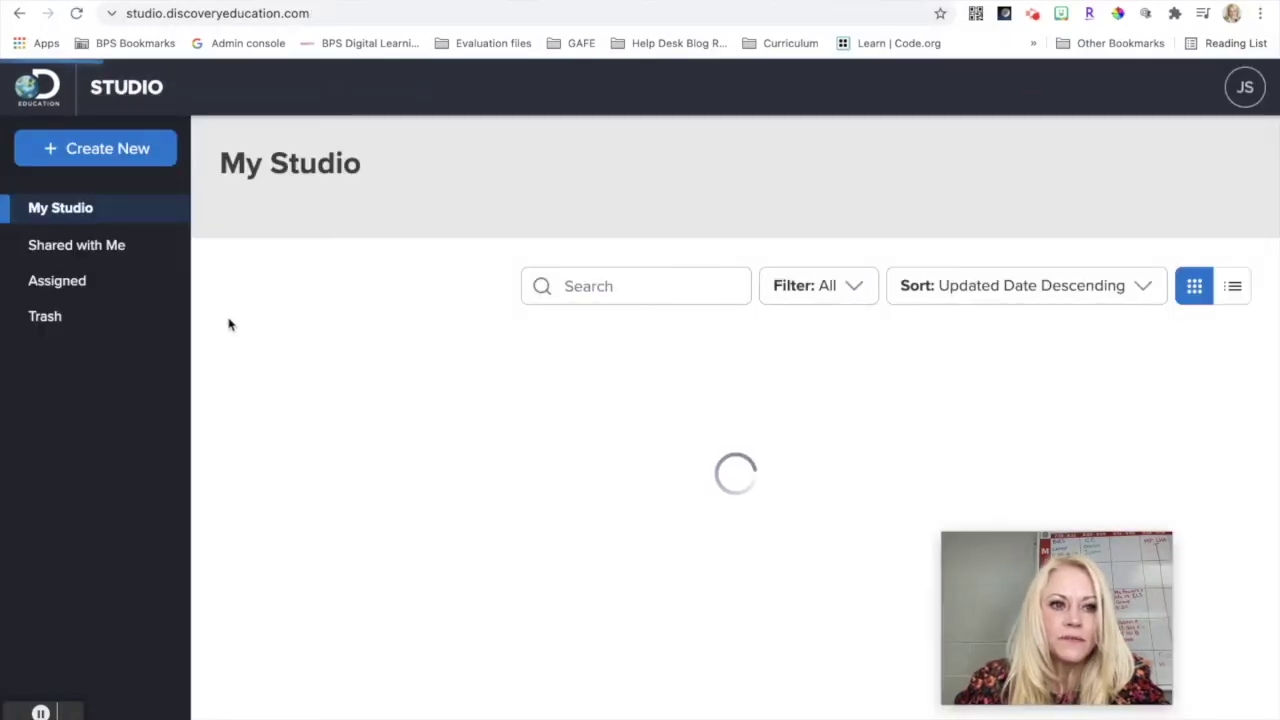
# Create a new blank Slideshow from Create New.
pyautogui.click(72, 149)
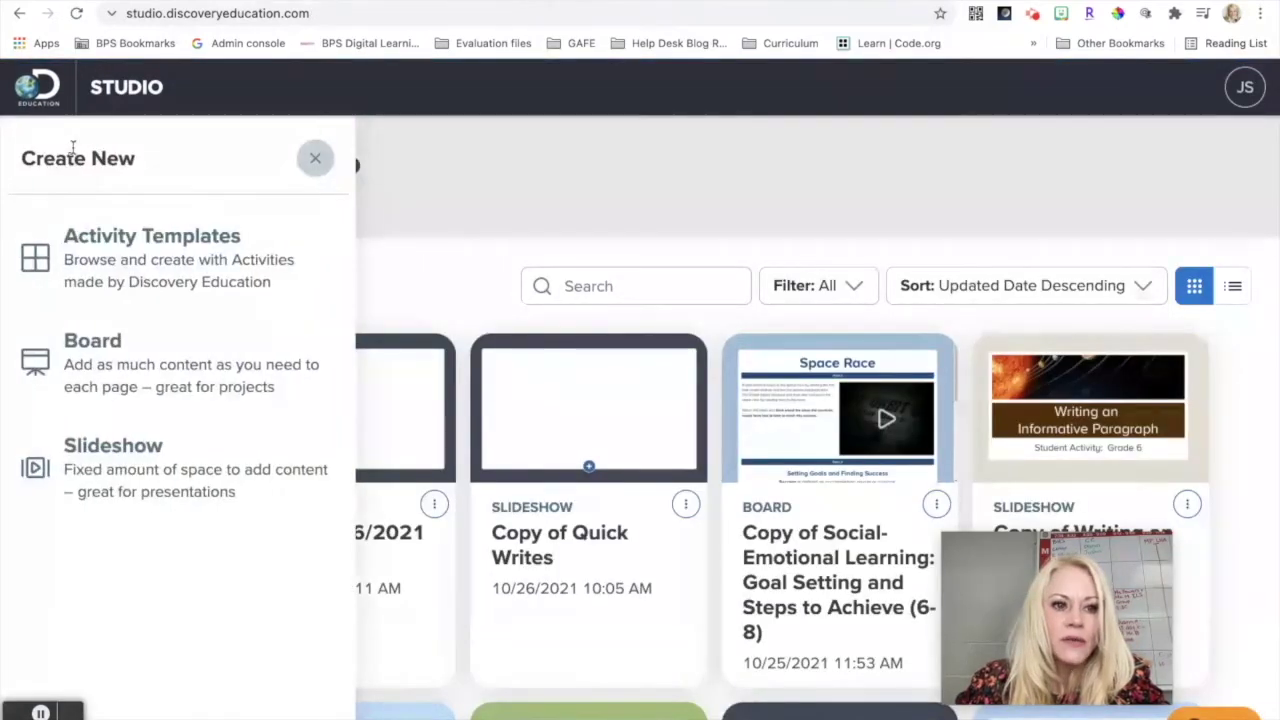
pyautogui.click(112, 478)
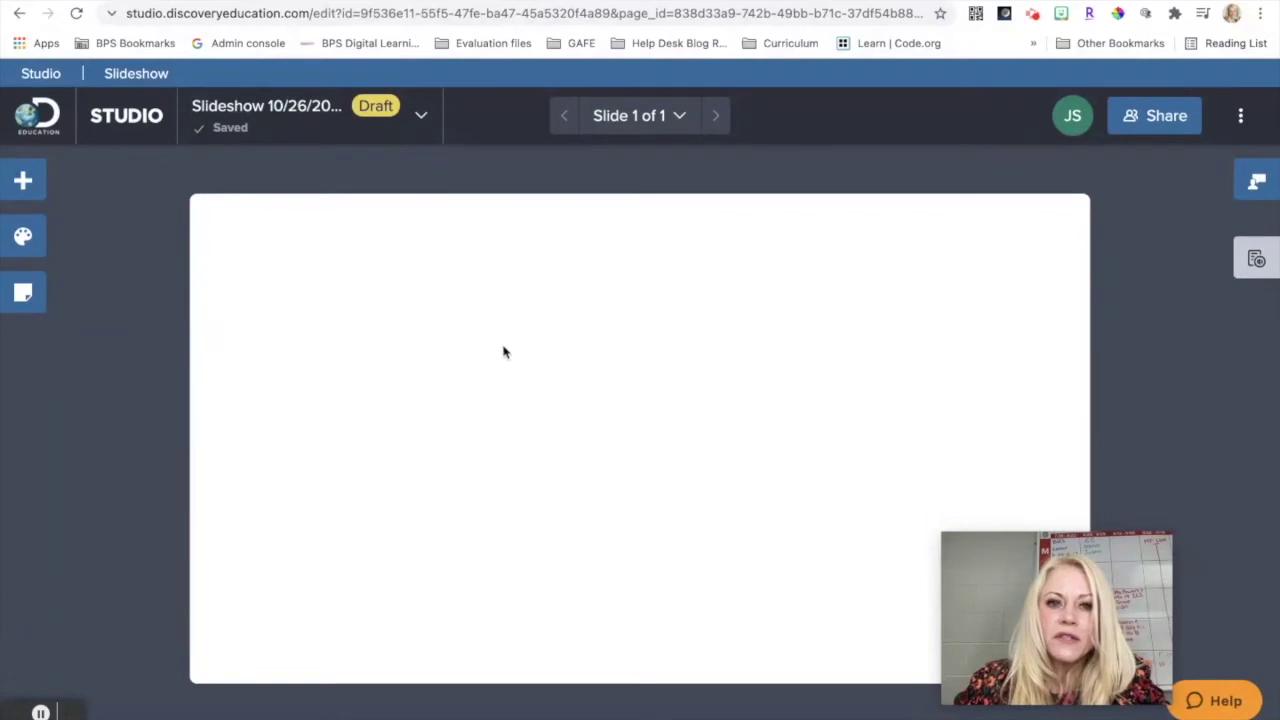
# Add a second blank slide, peek at the Select to Add panel, then open Slide 2.
pyautogui.click(682, 118)
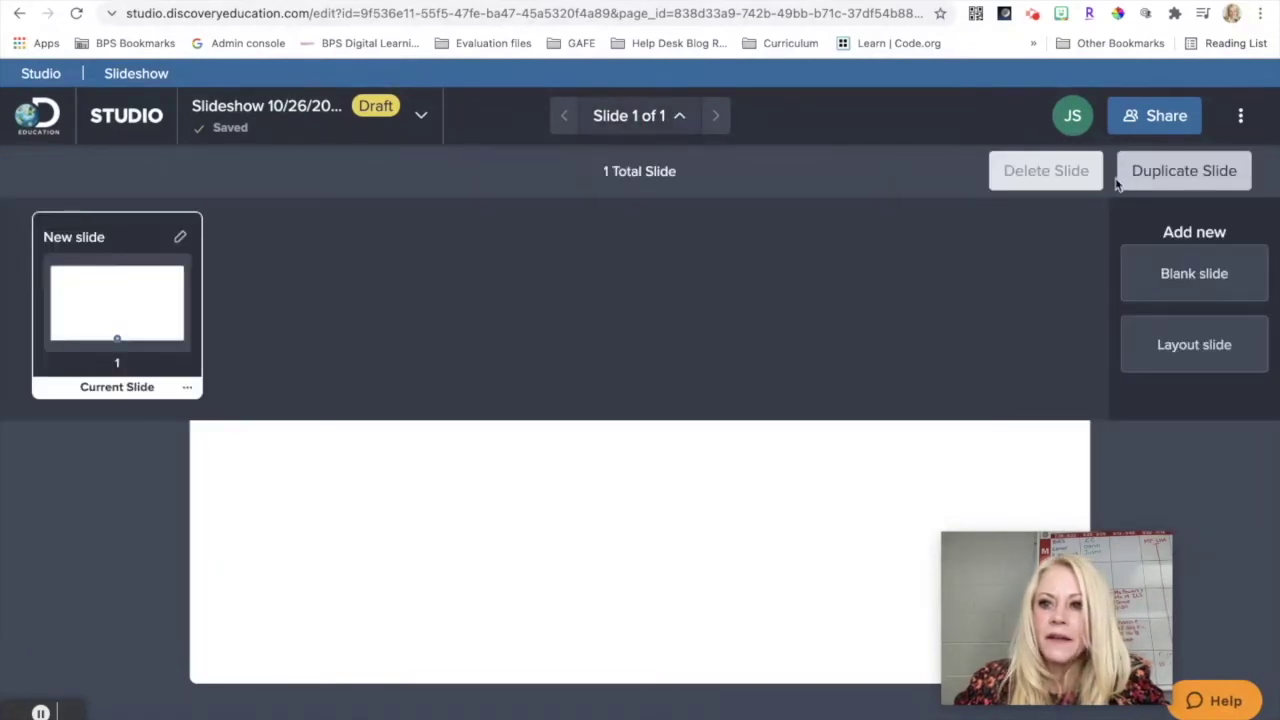
pyautogui.click(1166, 293)
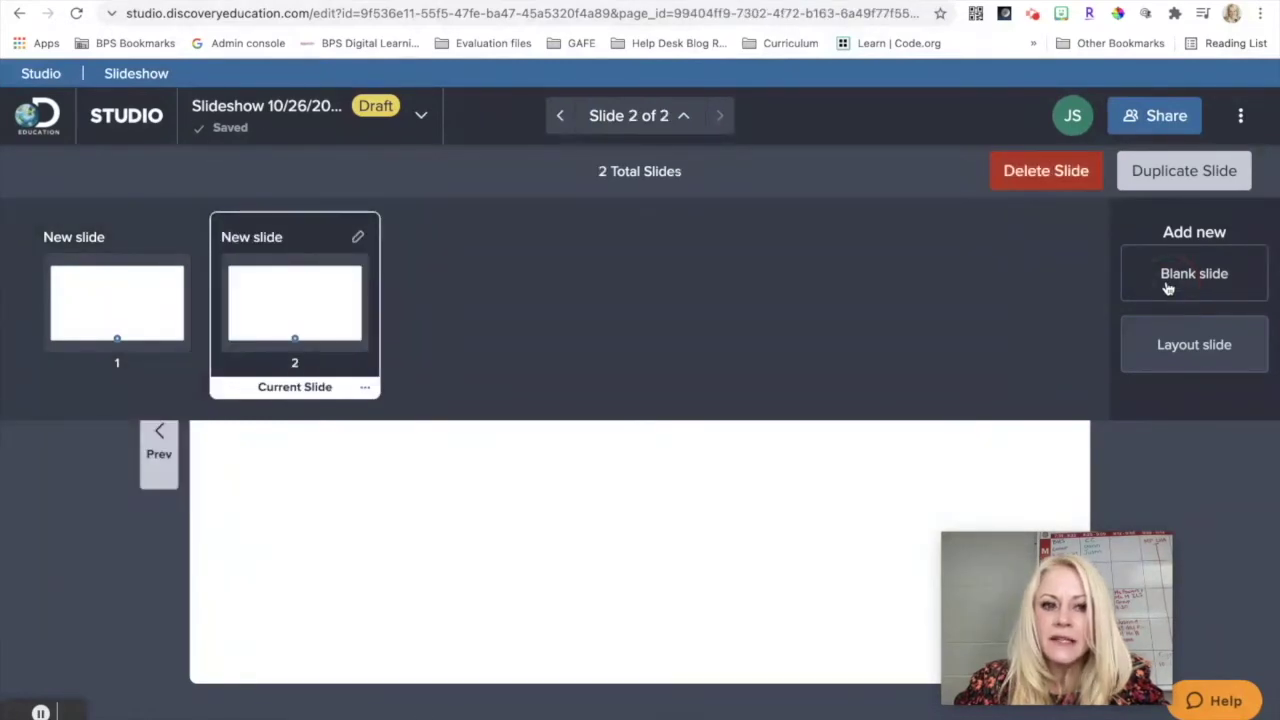
pyautogui.click(147, 299)
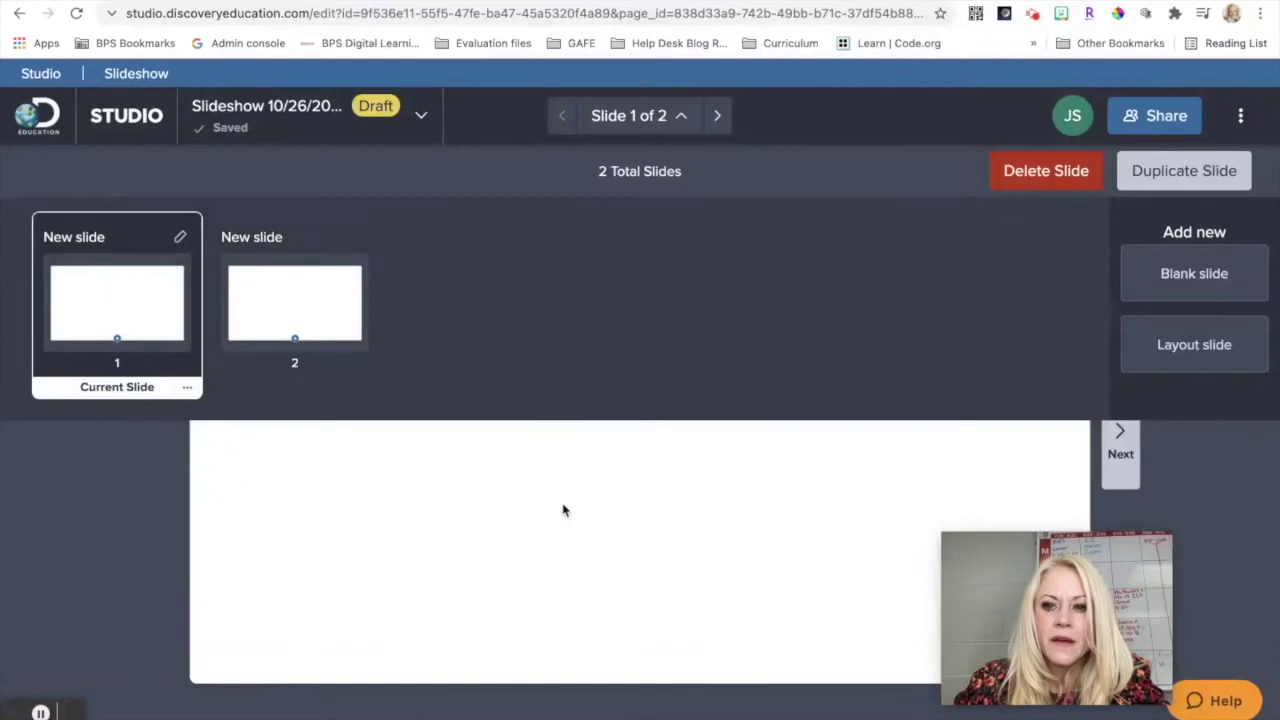
pyautogui.click(663, 124)
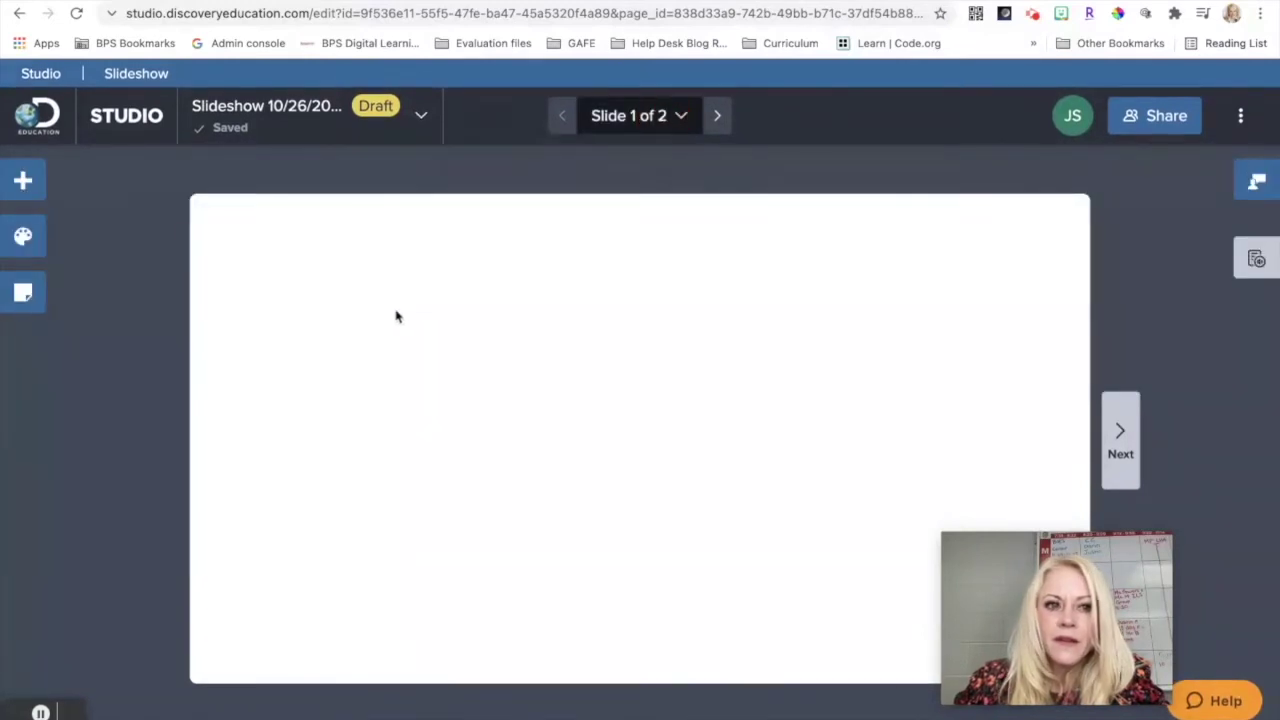
pyautogui.click(23, 181)
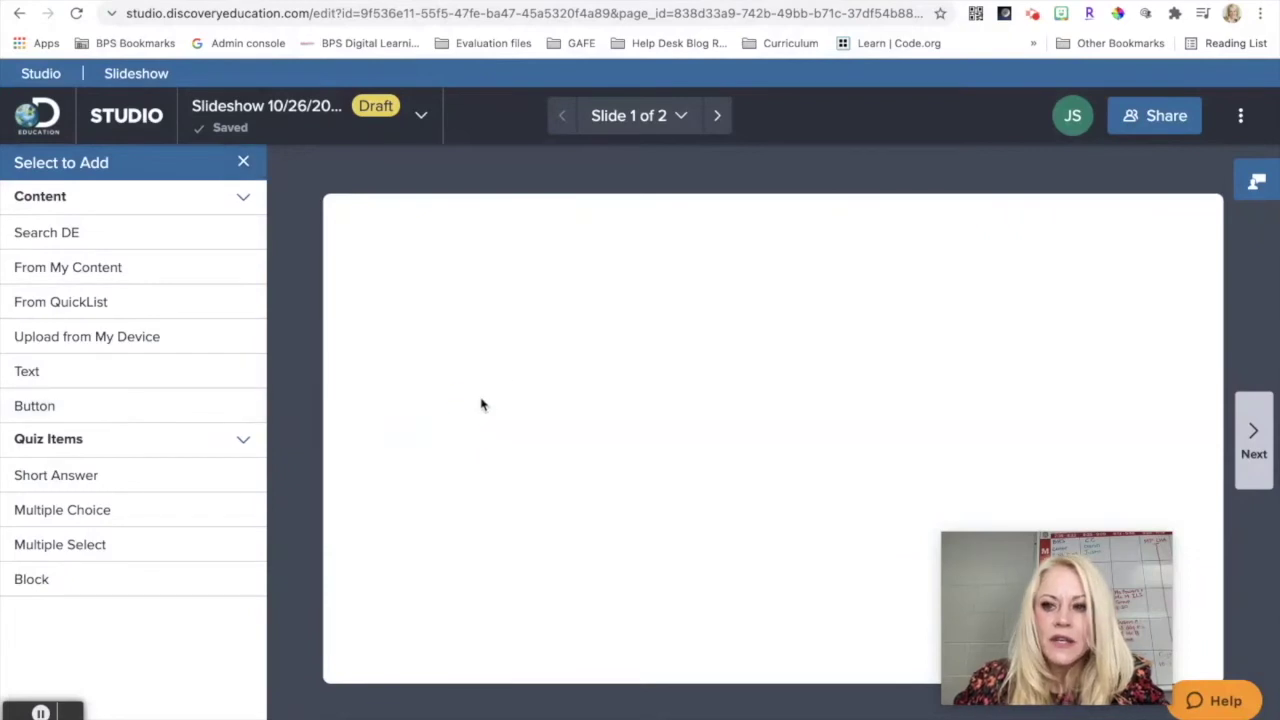
pyautogui.click(244, 161)
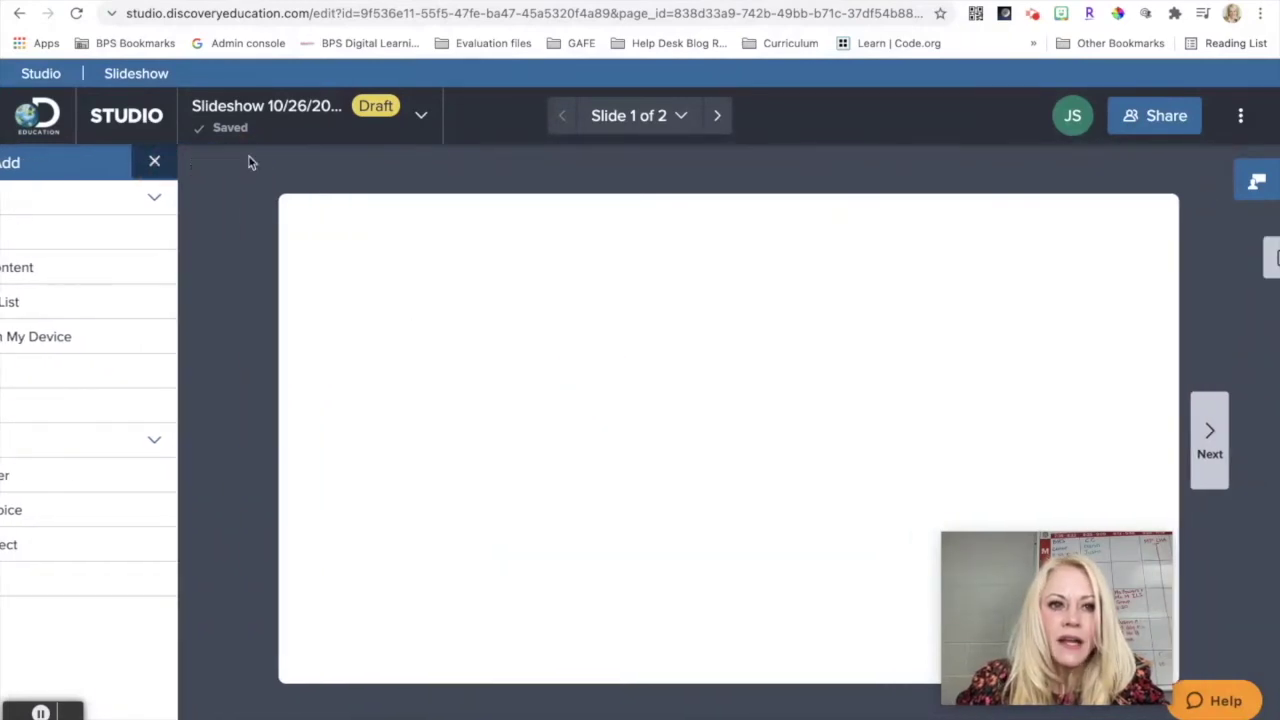
pyautogui.click(1119, 435)
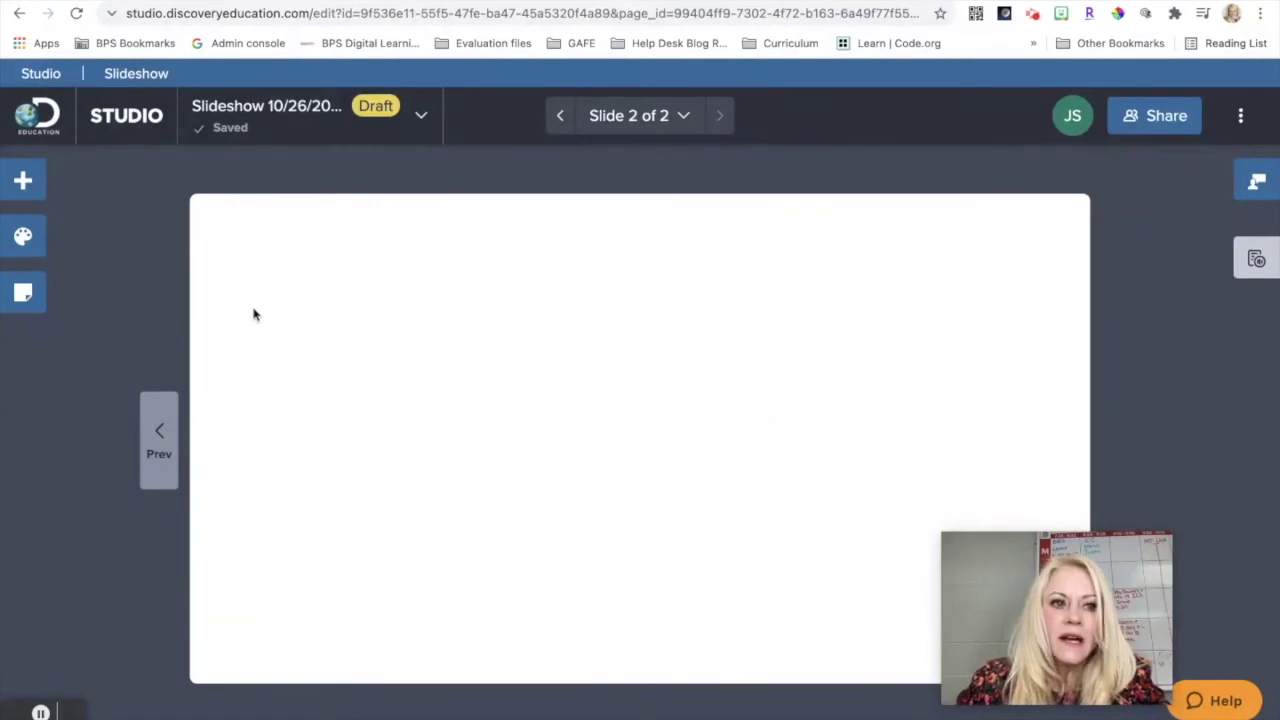
# Try several themes, then give slide 2 the pink Curious Coral theme.
pyautogui.click(23, 236)
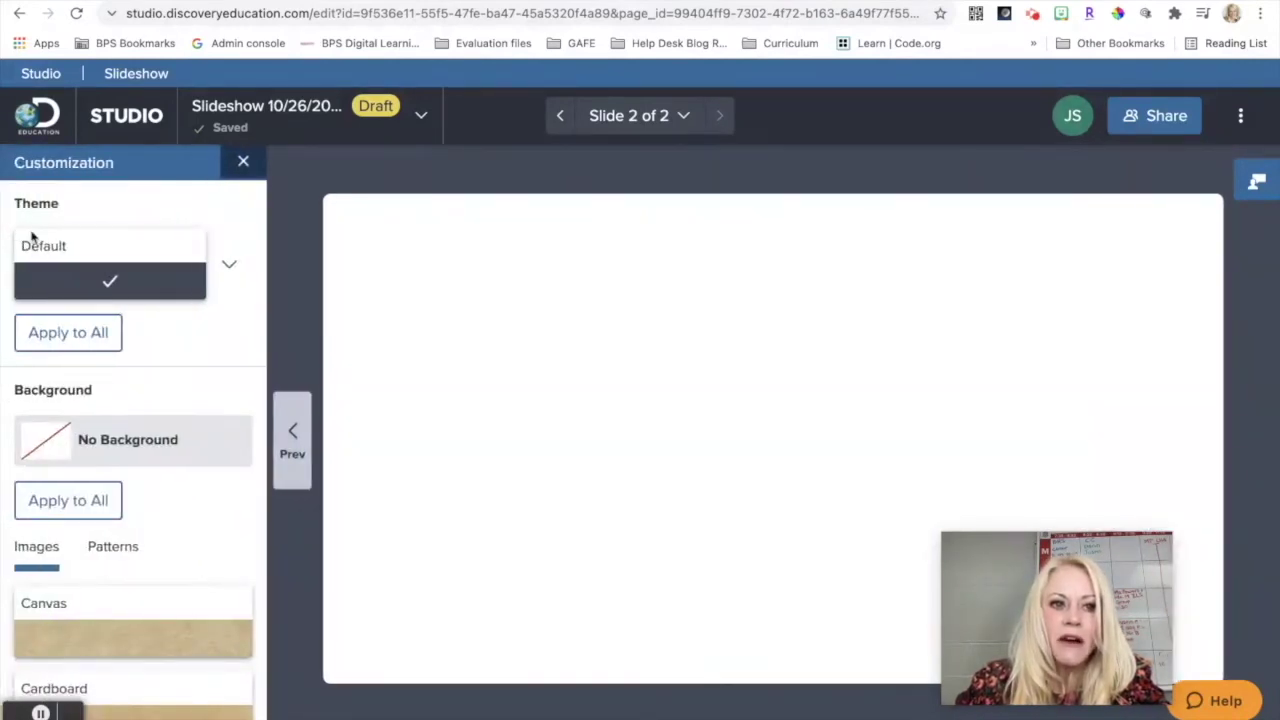
pyautogui.click(229, 264)
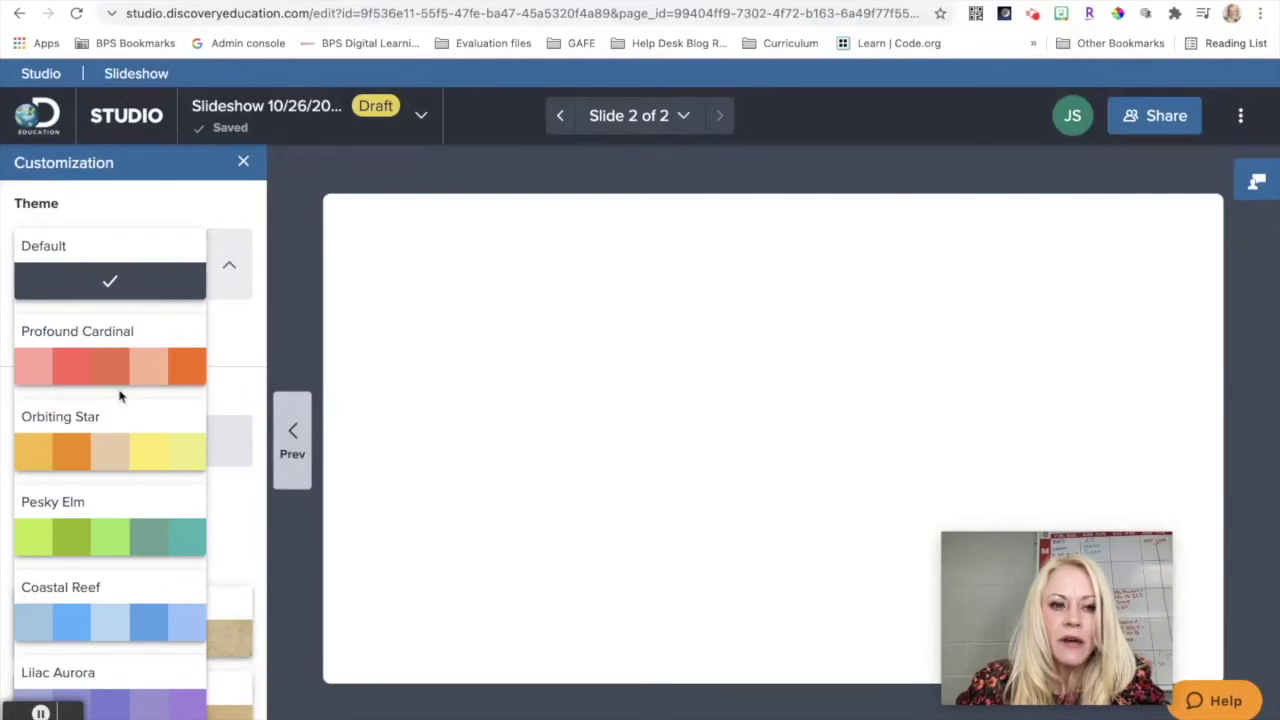
pyautogui.click(115, 381)
pyautogui.click(102, 460)
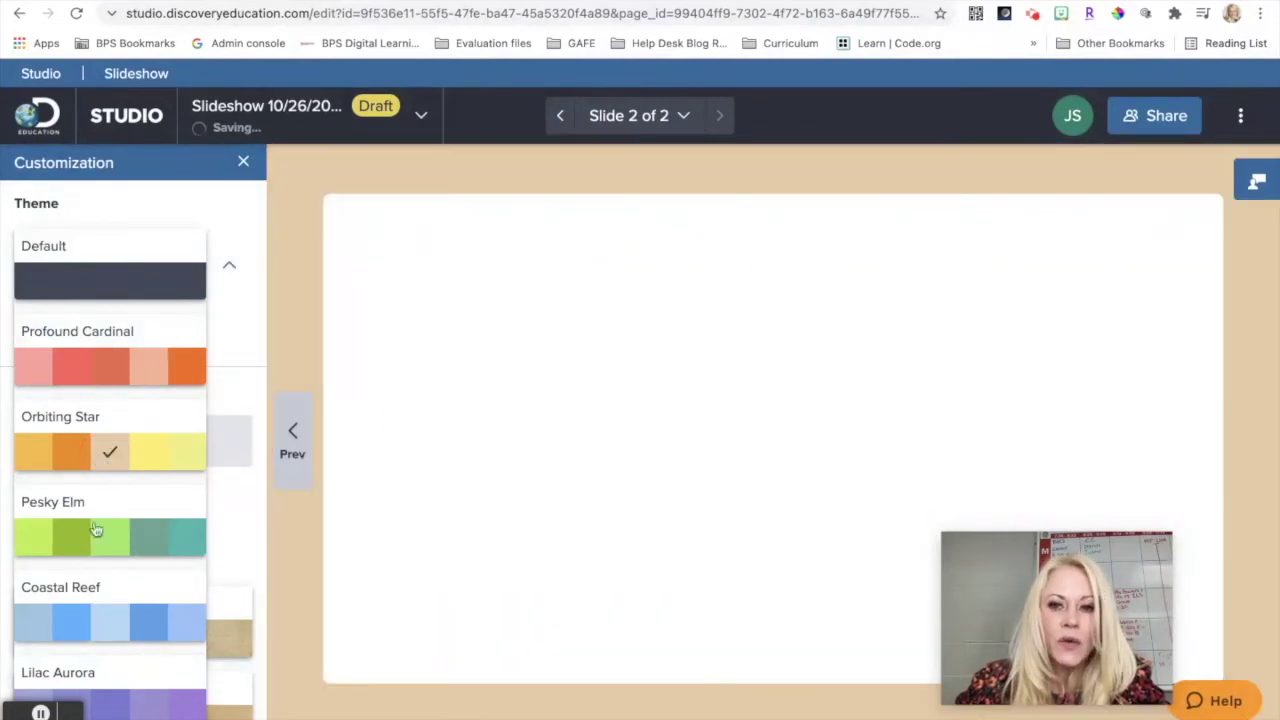
pyautogui.click(89, 552)
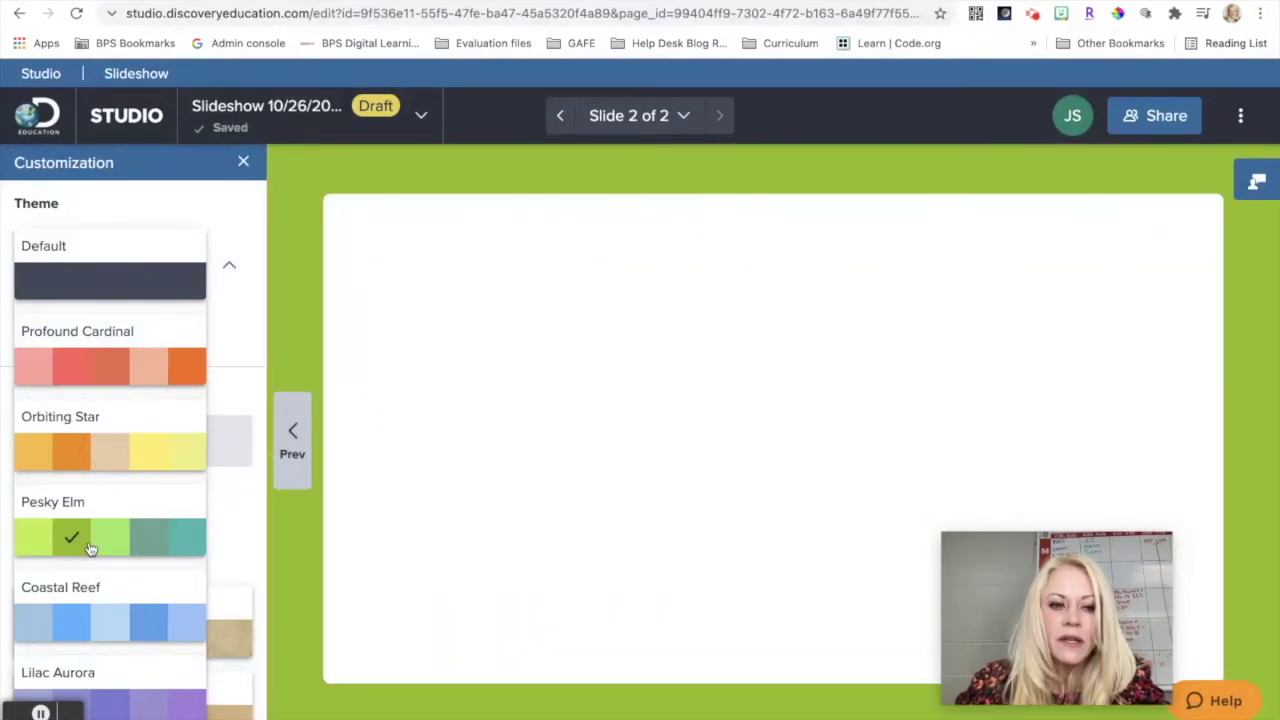
pyautogui.click(89, 628)
pyautogui.click(118, 705)
pyautogui.scroll(-1, 125, 708)
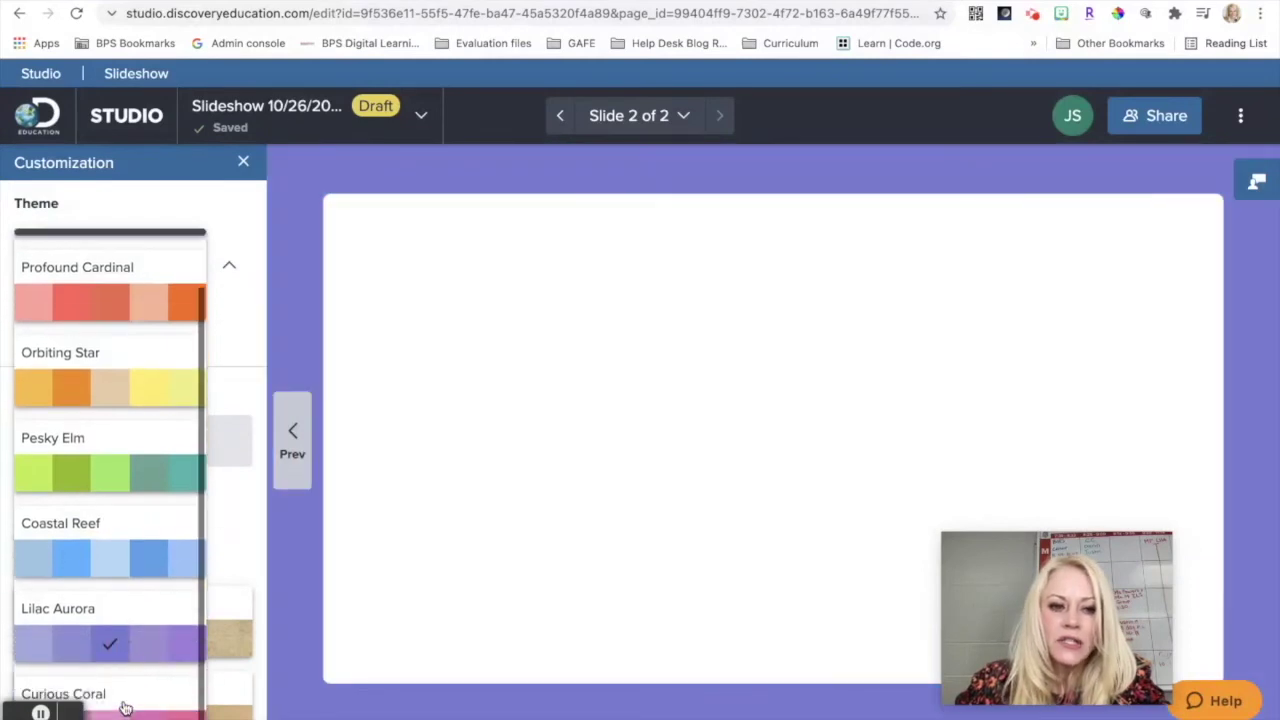
pyautogui.click(125, 710)
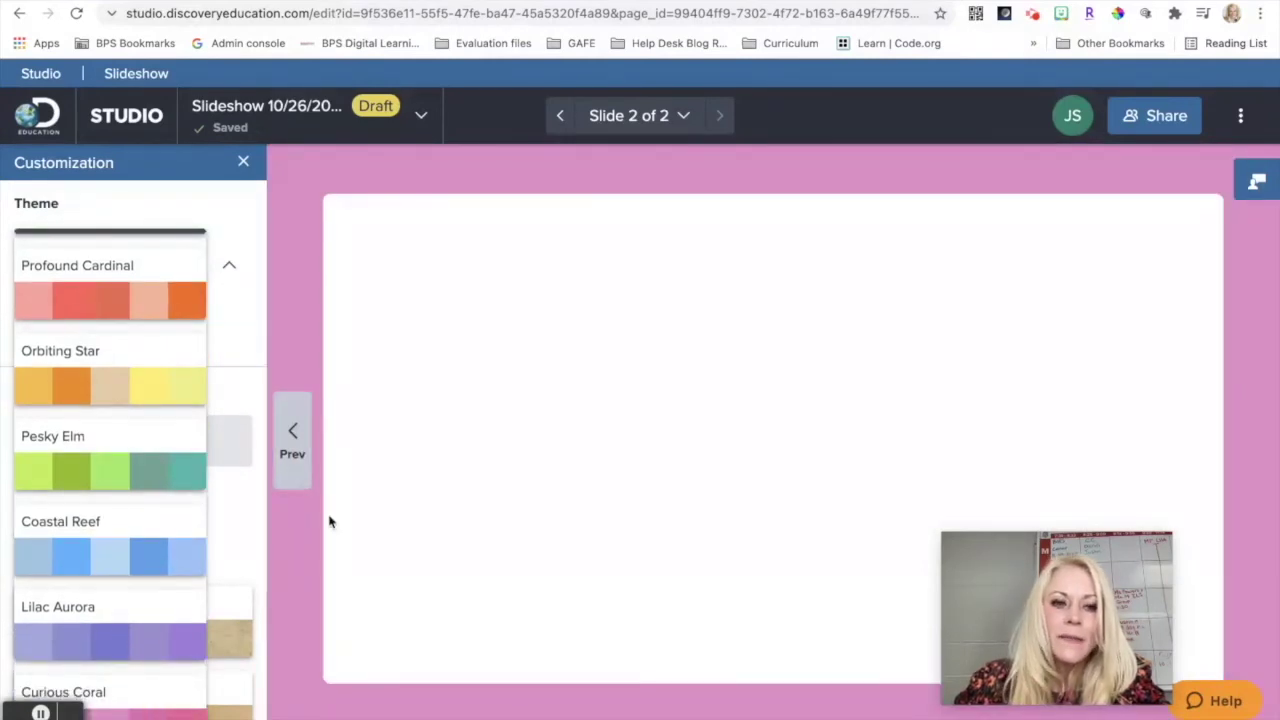
pyautogui.click(224, 268)
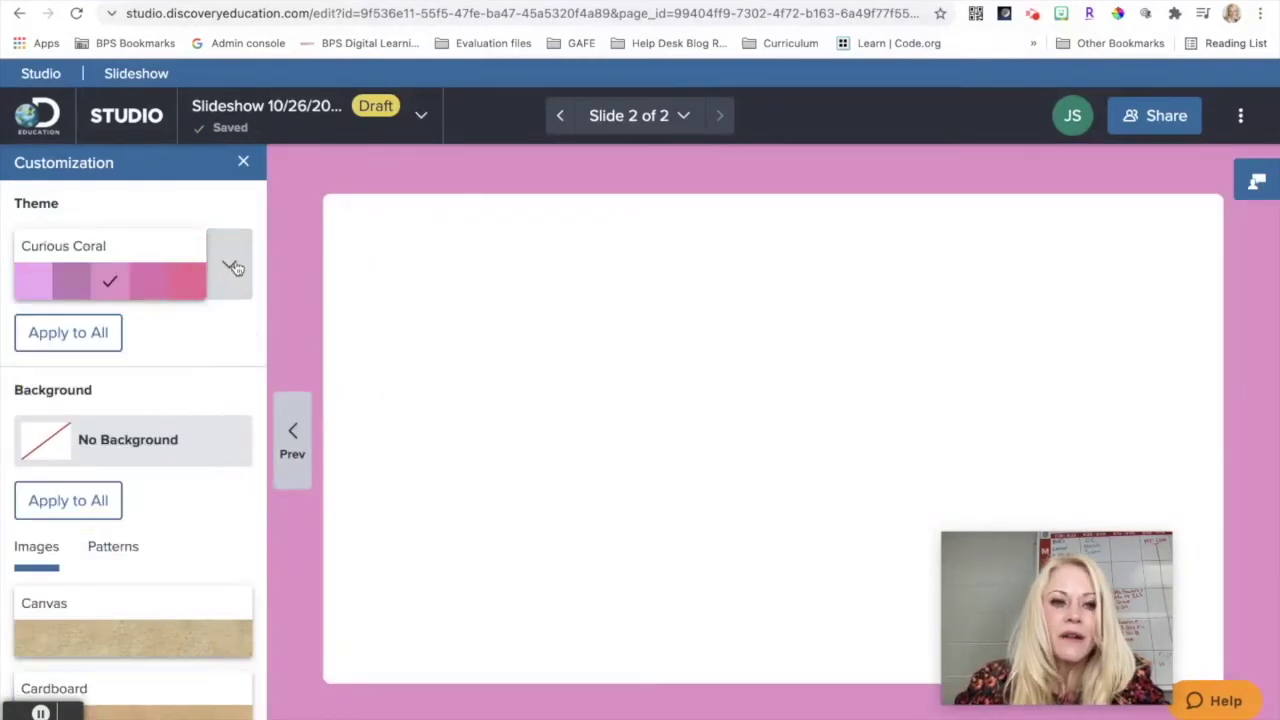
pyautogui.click(243, 161)
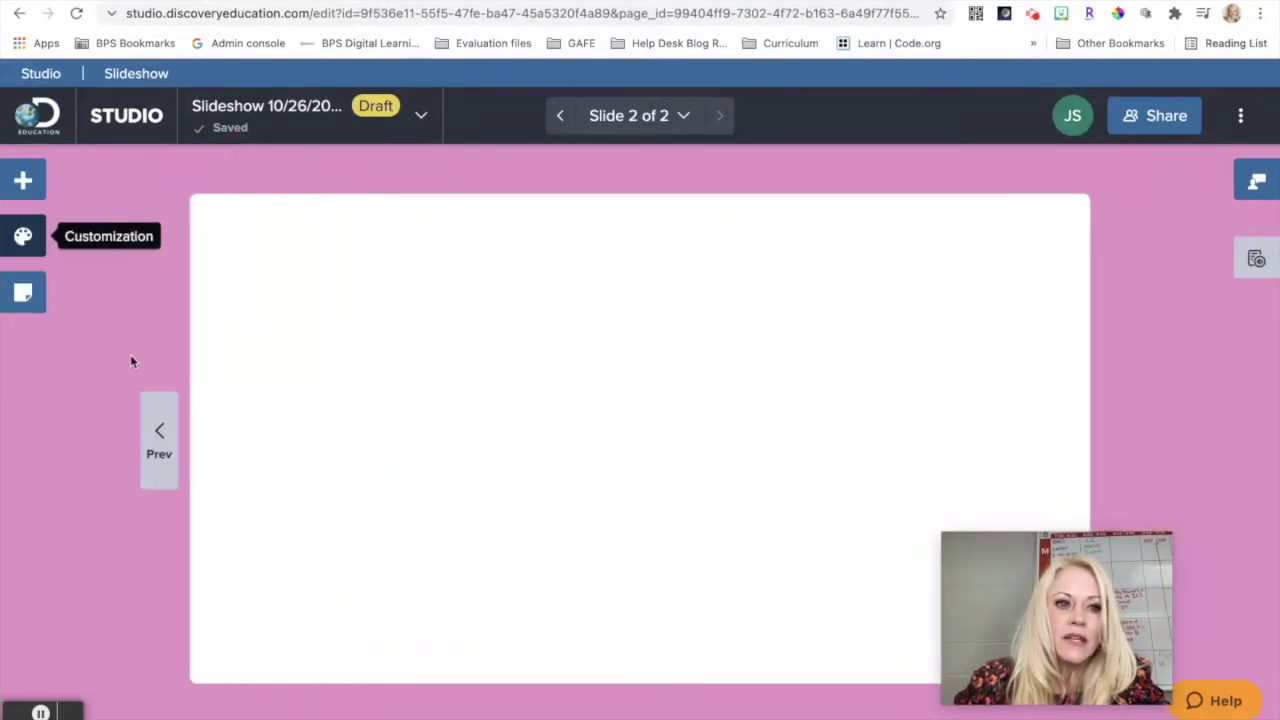
pyautogui.click(22, 179)
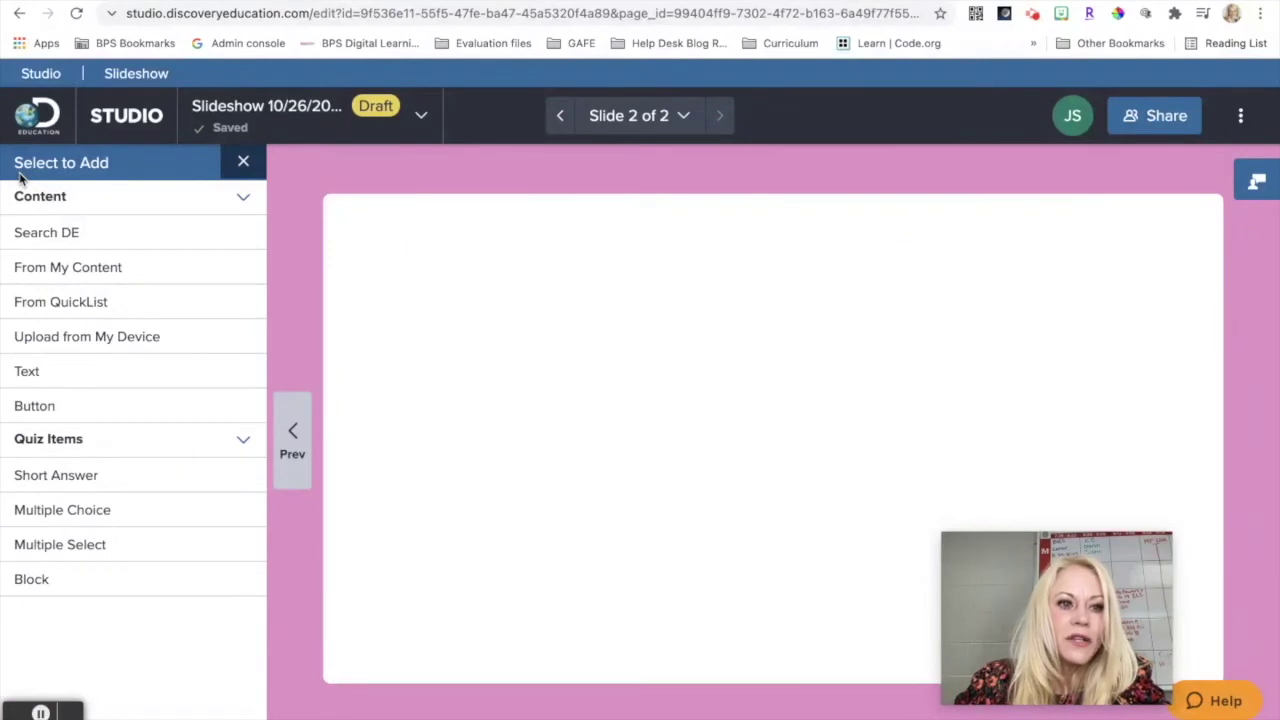
pyautogui.click(72, 345)
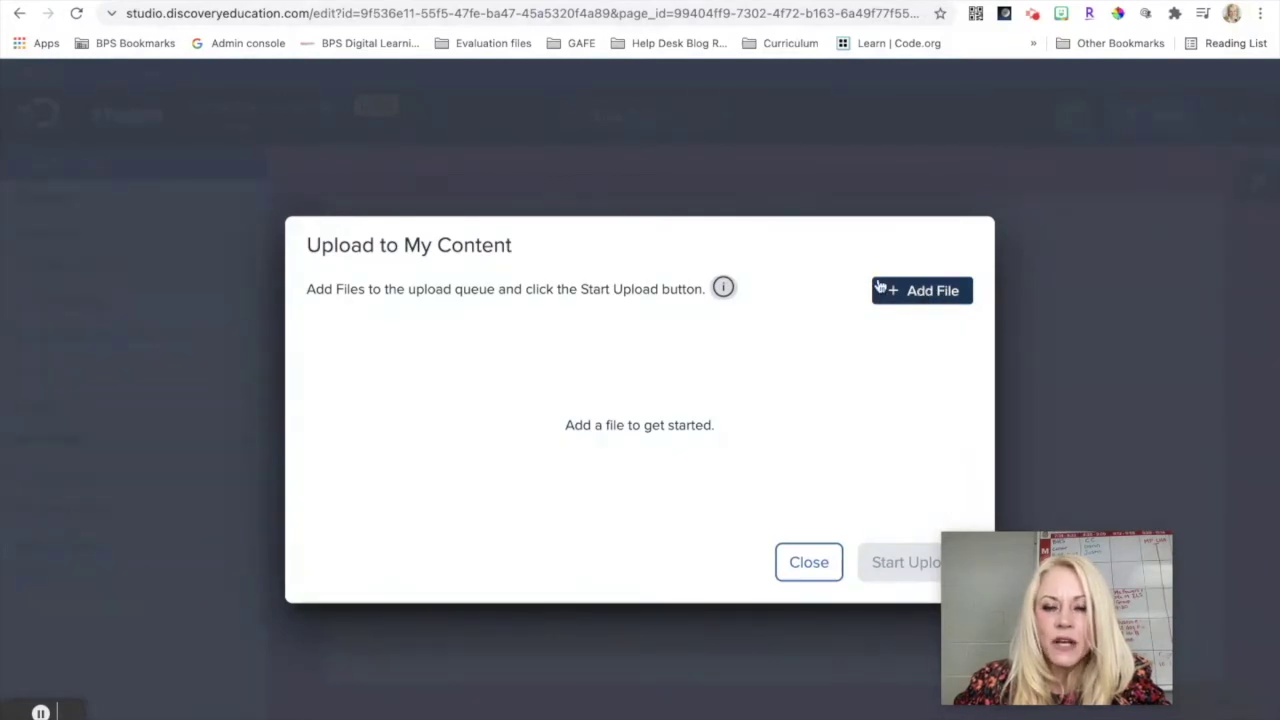
pyautogui.click(800, 569)
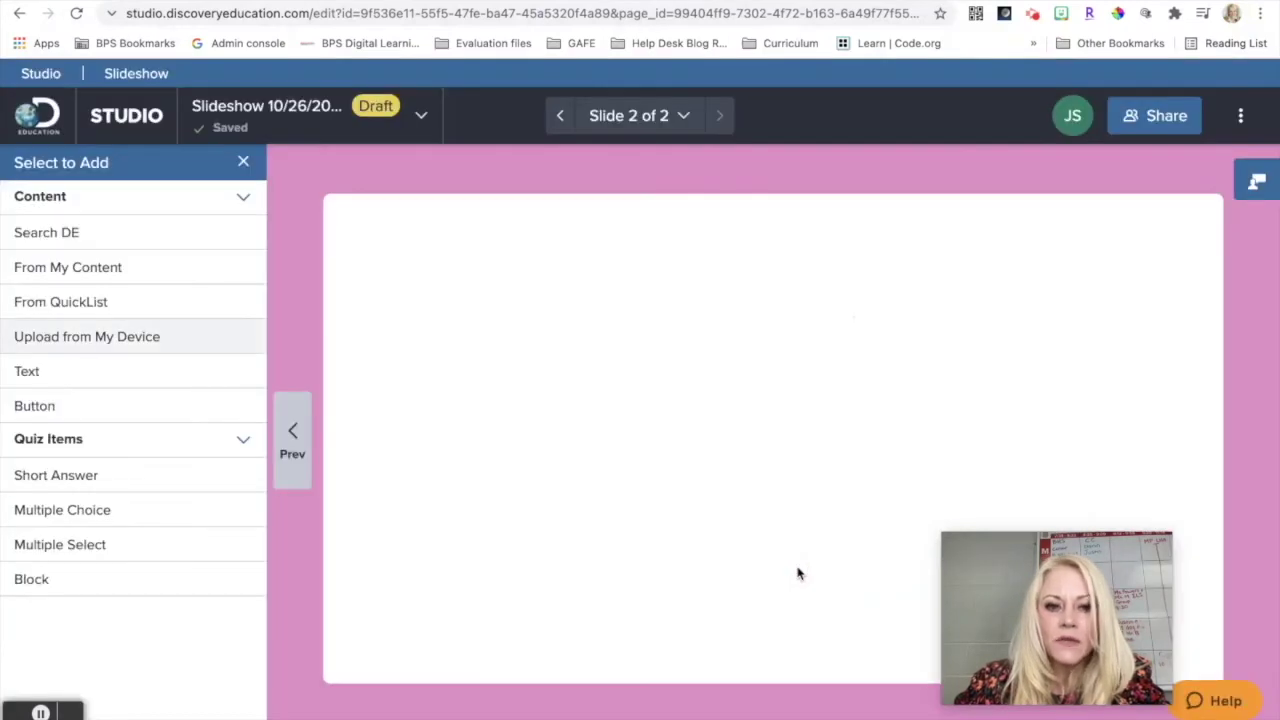
pyautogui.click(242, 163)
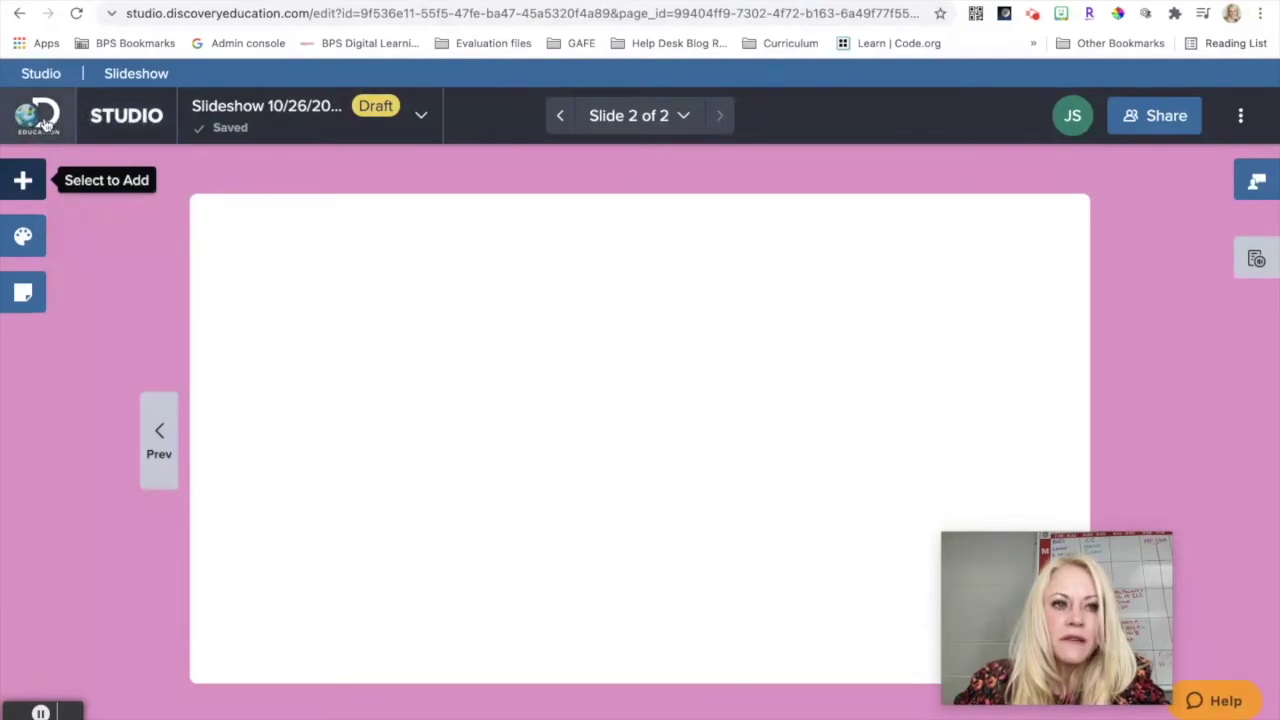
# Return to My Studio and browse the Create New choices without picking one.
pyautogui.click(124, 124)
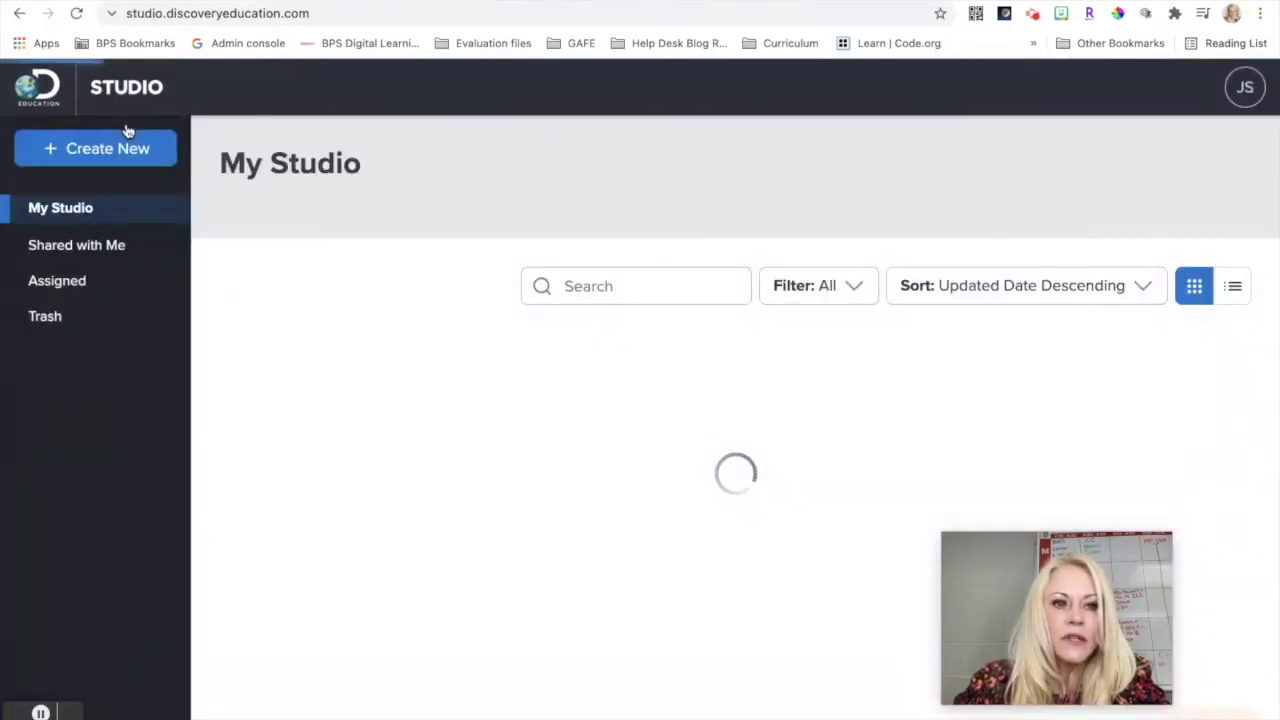
pyautogui.click(80, 151)
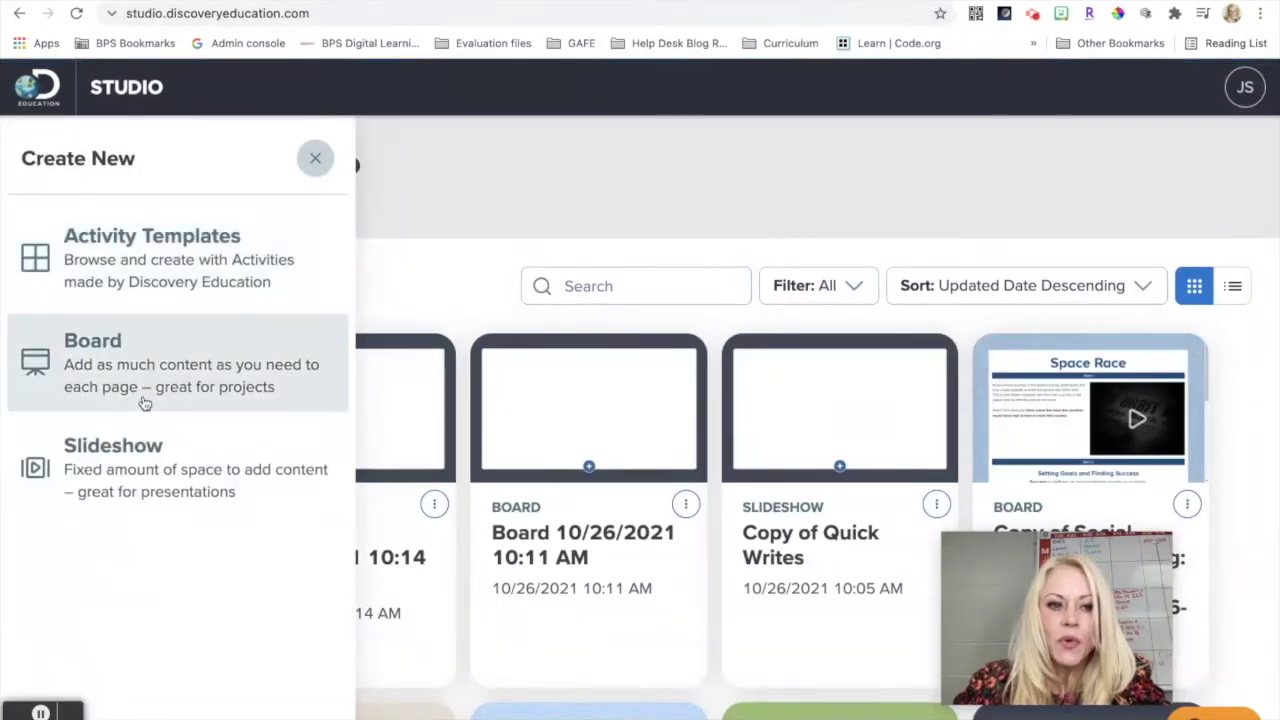
pyautogui.click(318, 157)
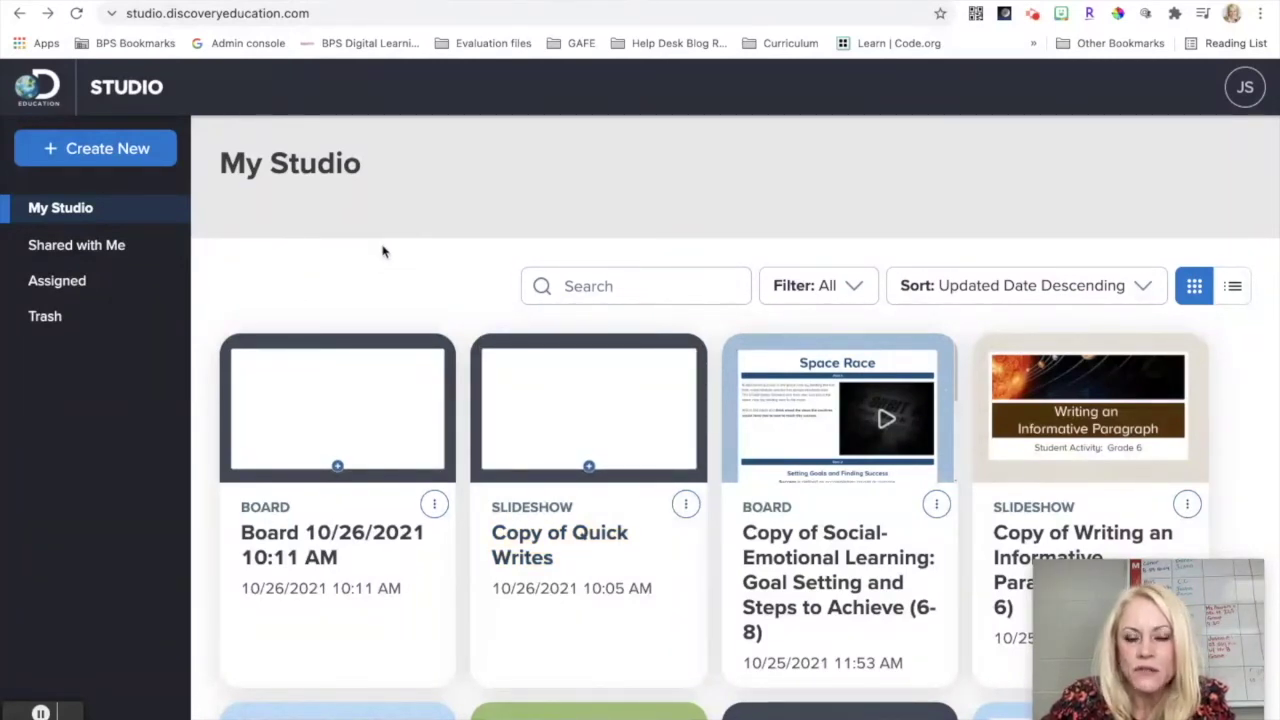
# Browse Subjects to the Social Studies channel and open the Native Americans (3-5) activity's options.
pyautogui.click(45, 92)
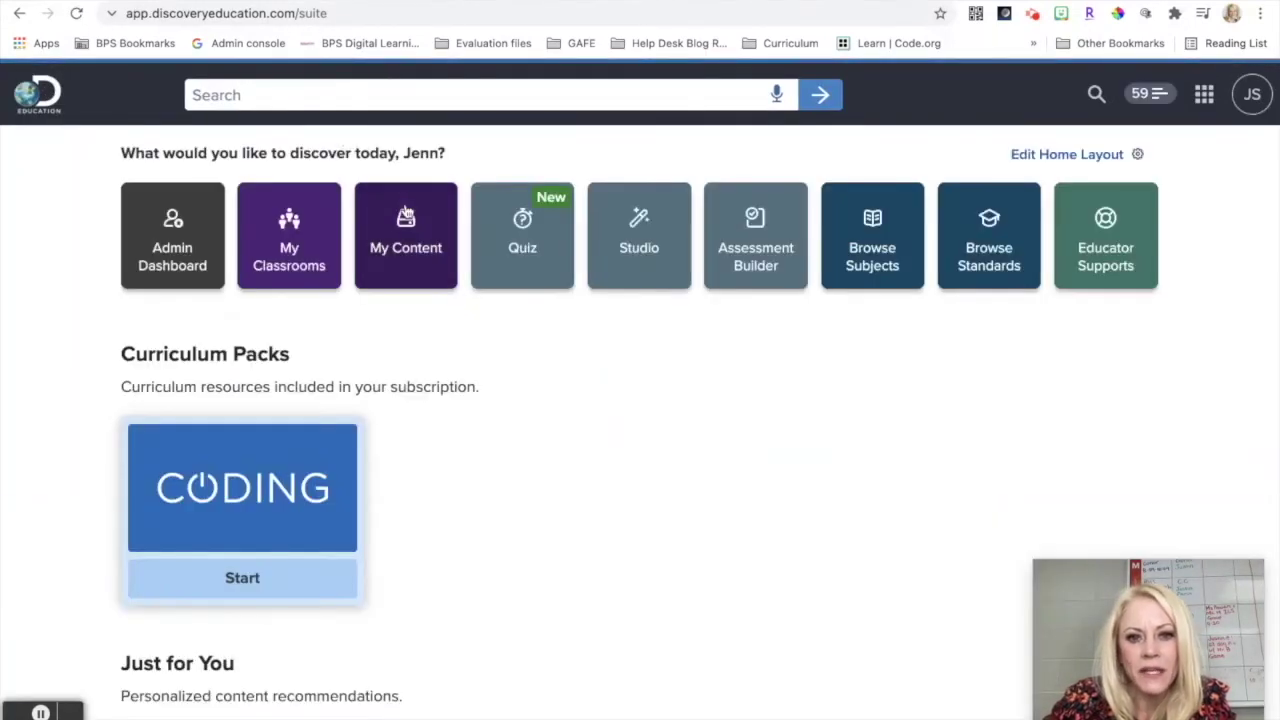
pyautogui.click(862, 257)
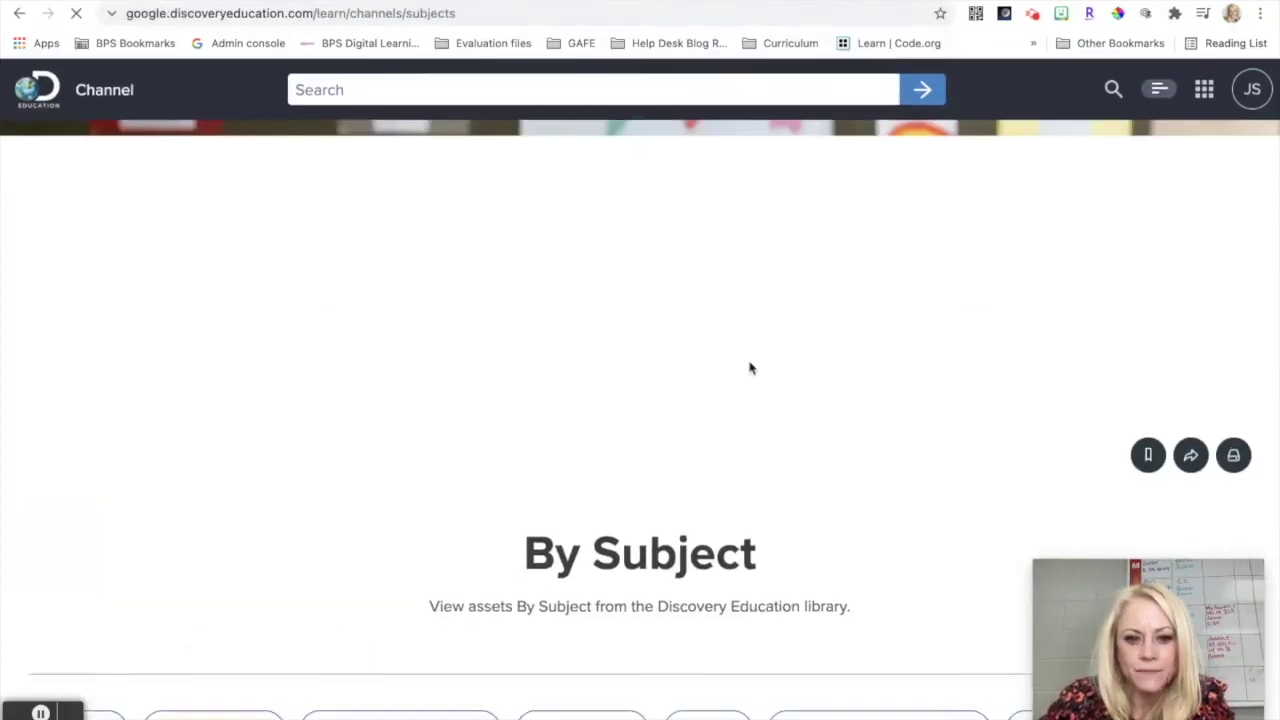
pyautogui.scroll(-3, 749, 366)
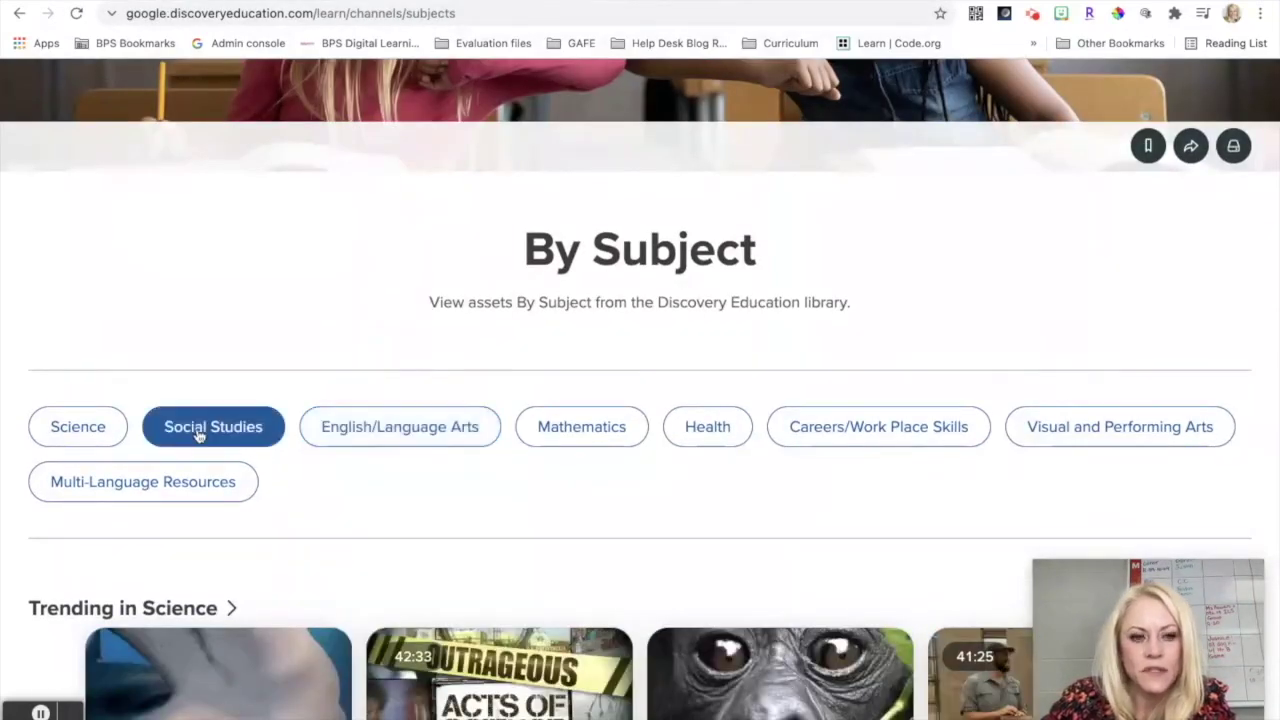
pyautogui.click(213, 427)
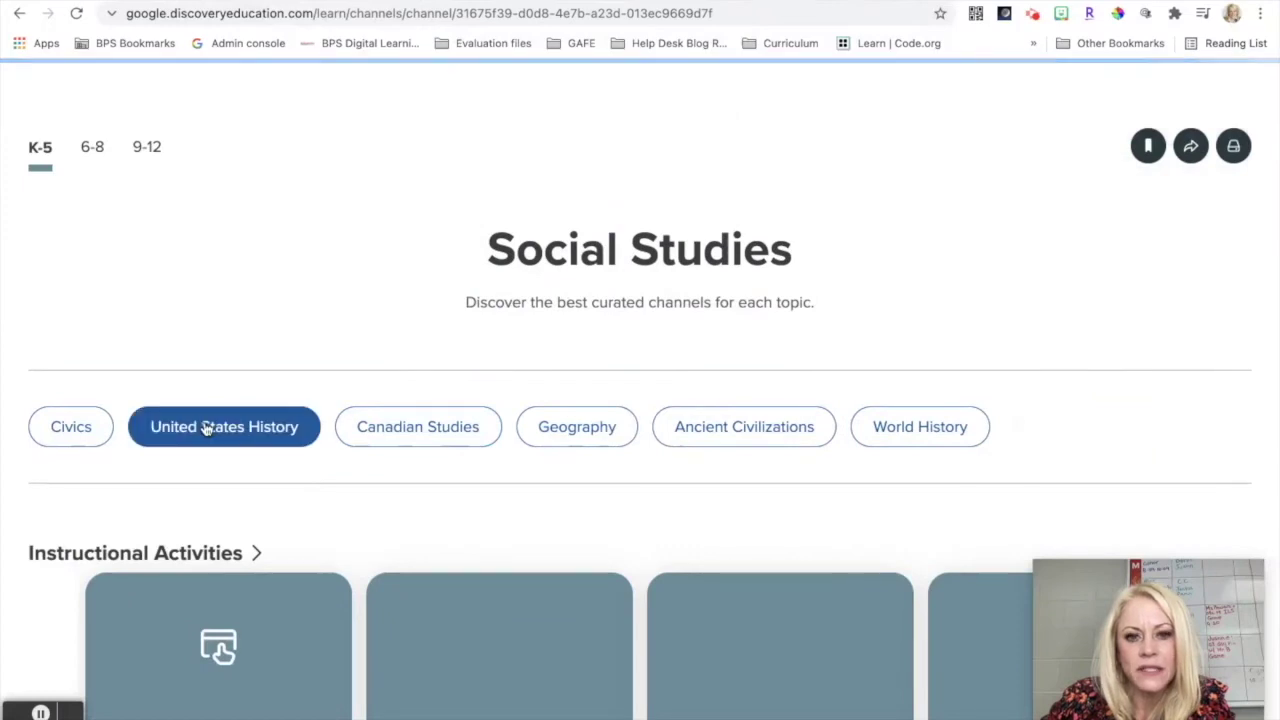
pyautogui.scroll(-3, 222, 416)
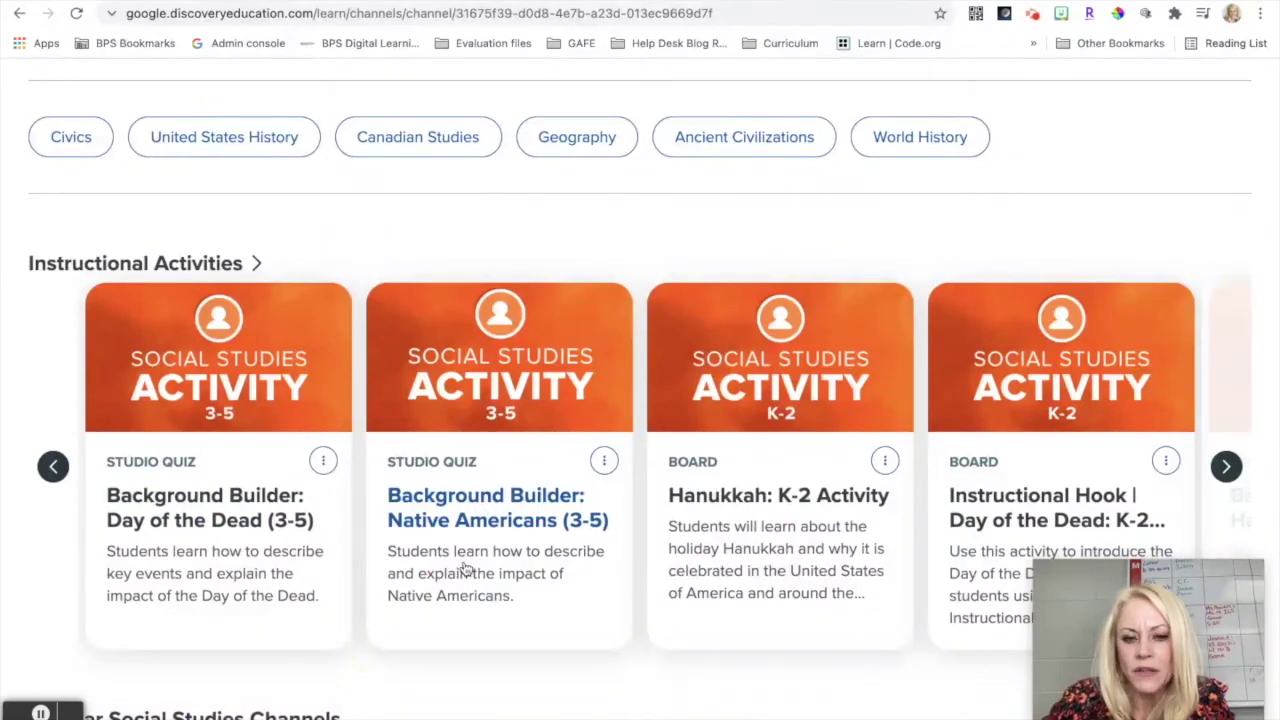
pyautogui.scroll(-1, 465, 568)
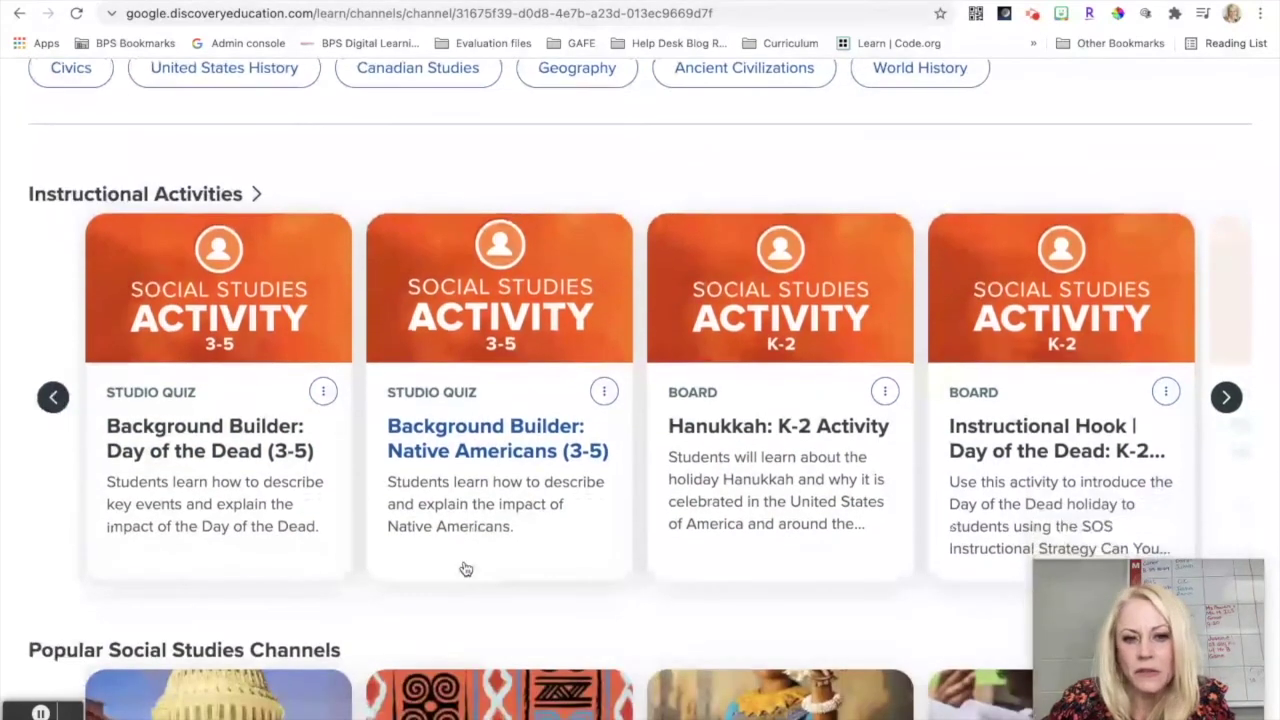
pyautogui.click(604, 394)
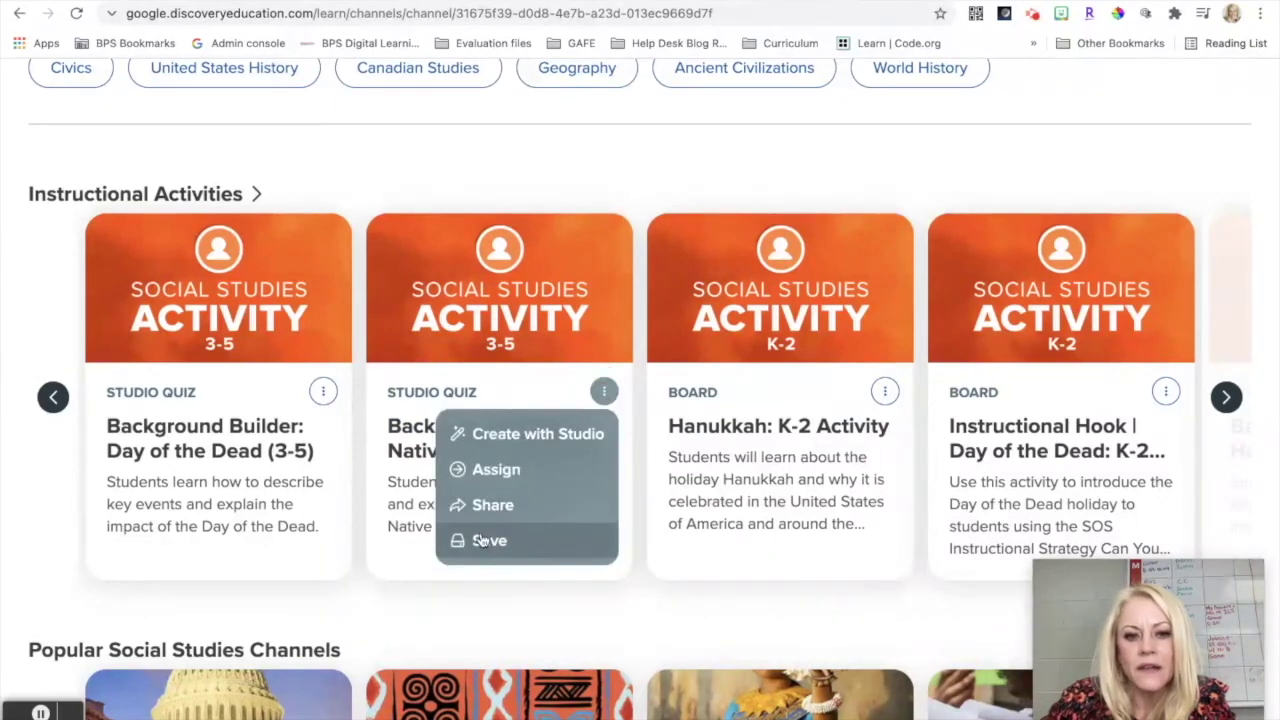
# Add Background Builder: Native Americans (3-5) to District Content Elementary > Social Studies > 3rd Grade.
pyautogui.click(480, 541)
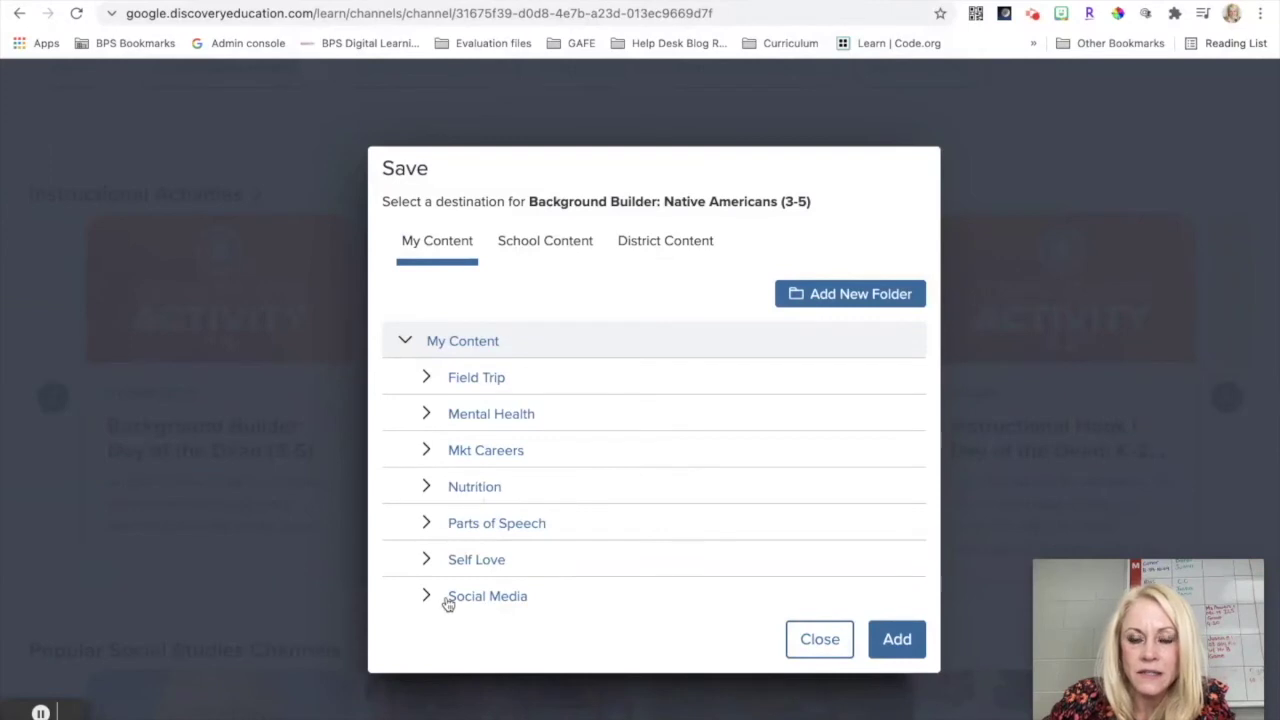
pyautogui.click(650, 244)
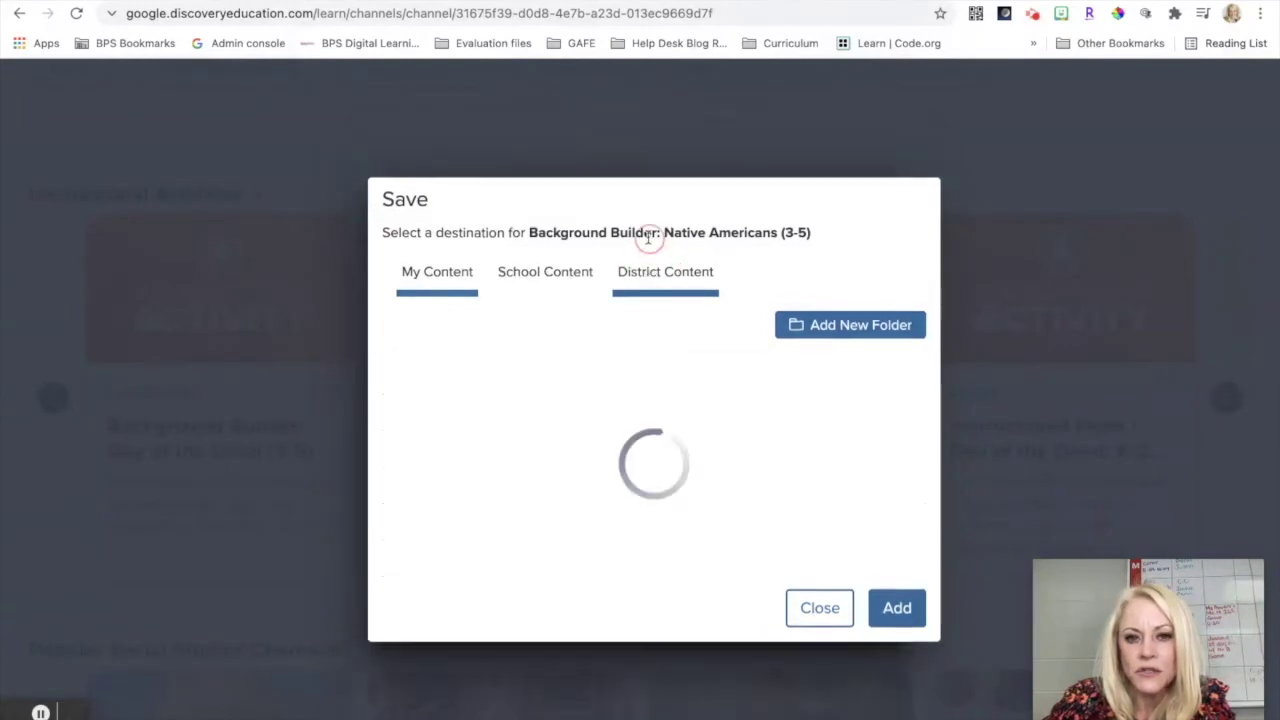
pyautogui.click(494, 416)
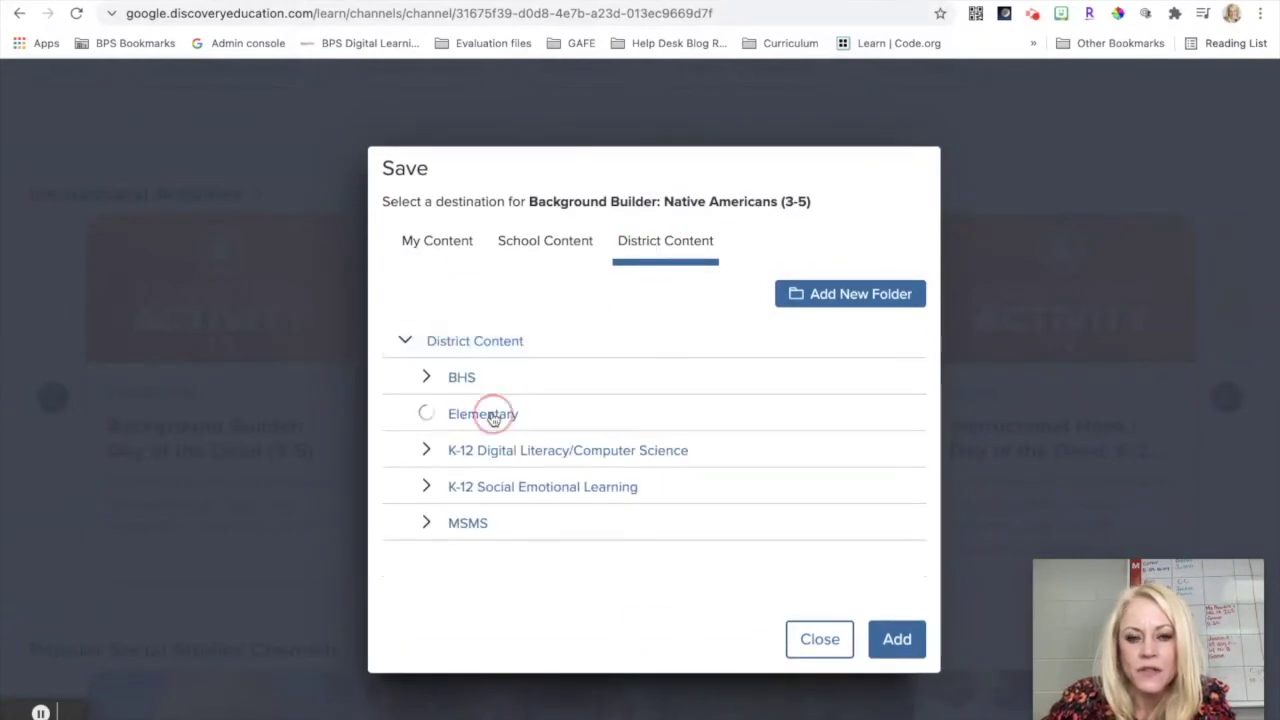
pyautogui.scroll(-2, 489, 420)
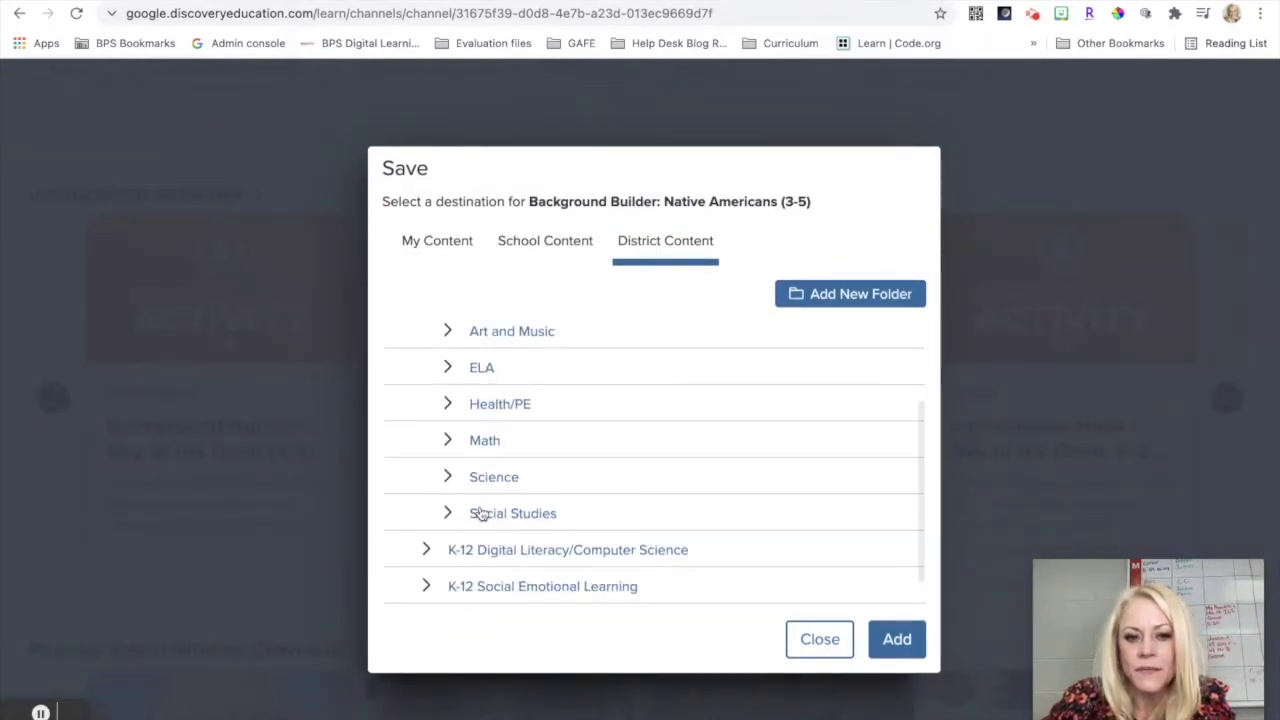
pyautogui.click(482, 511)
pyautogui.scroll(-2, 487, 517)
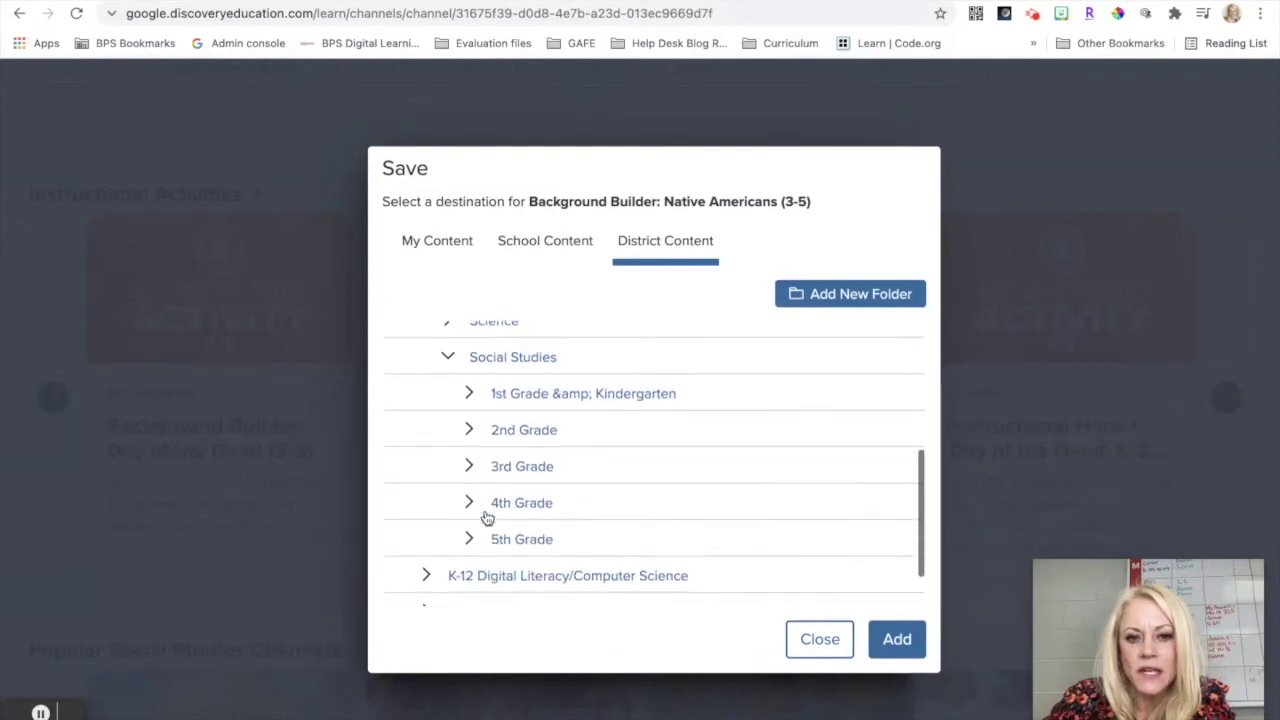
pyautogui.click(509, 459)
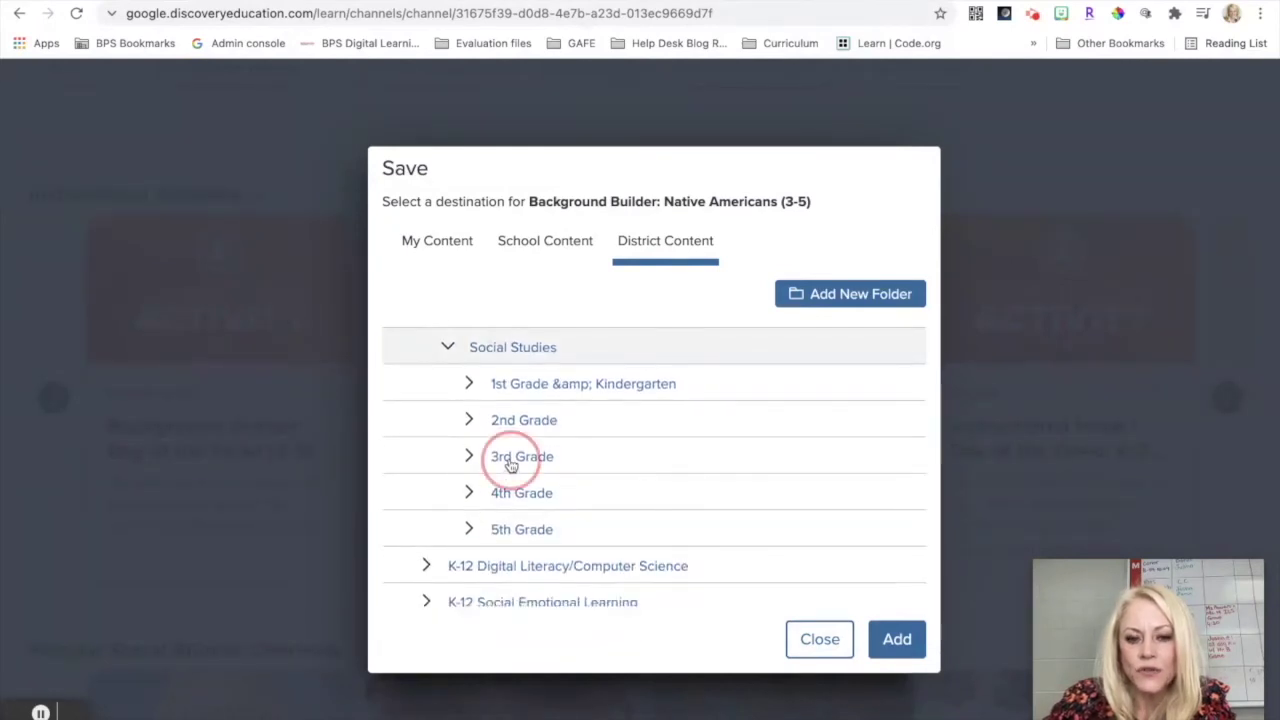
pyautogui.click(884, 641)
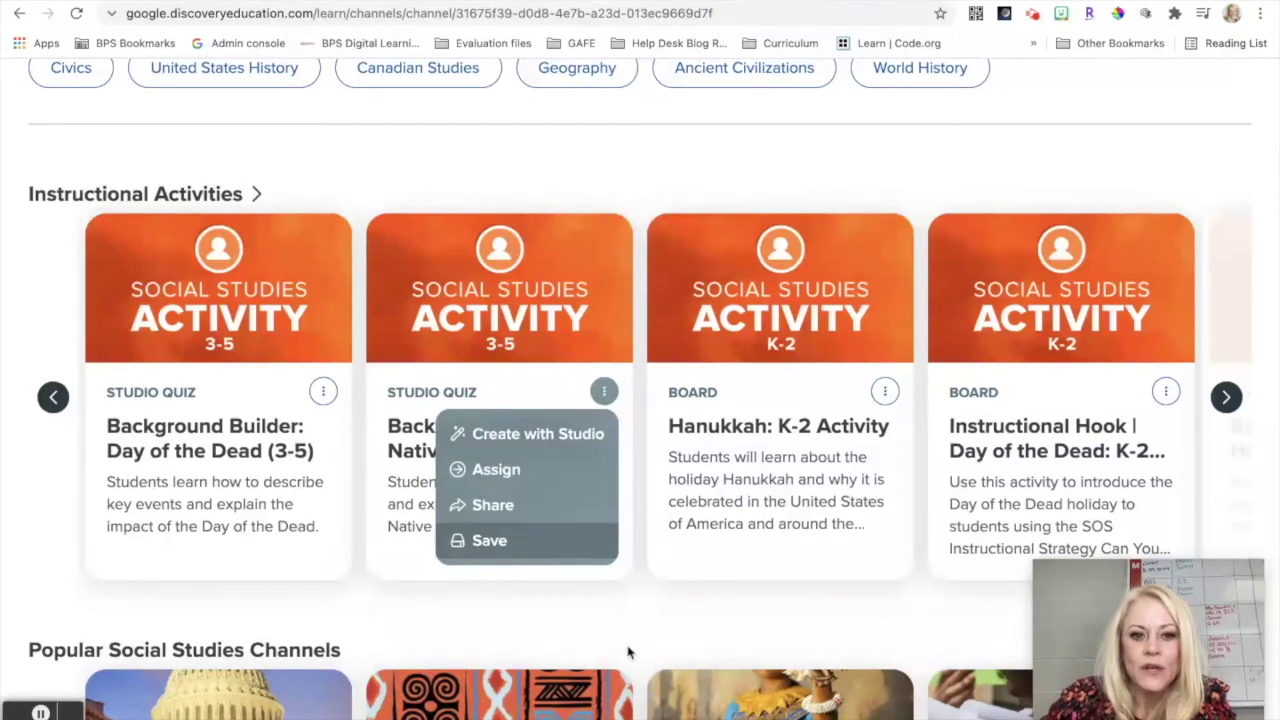
pyautogui.click(548, 610)
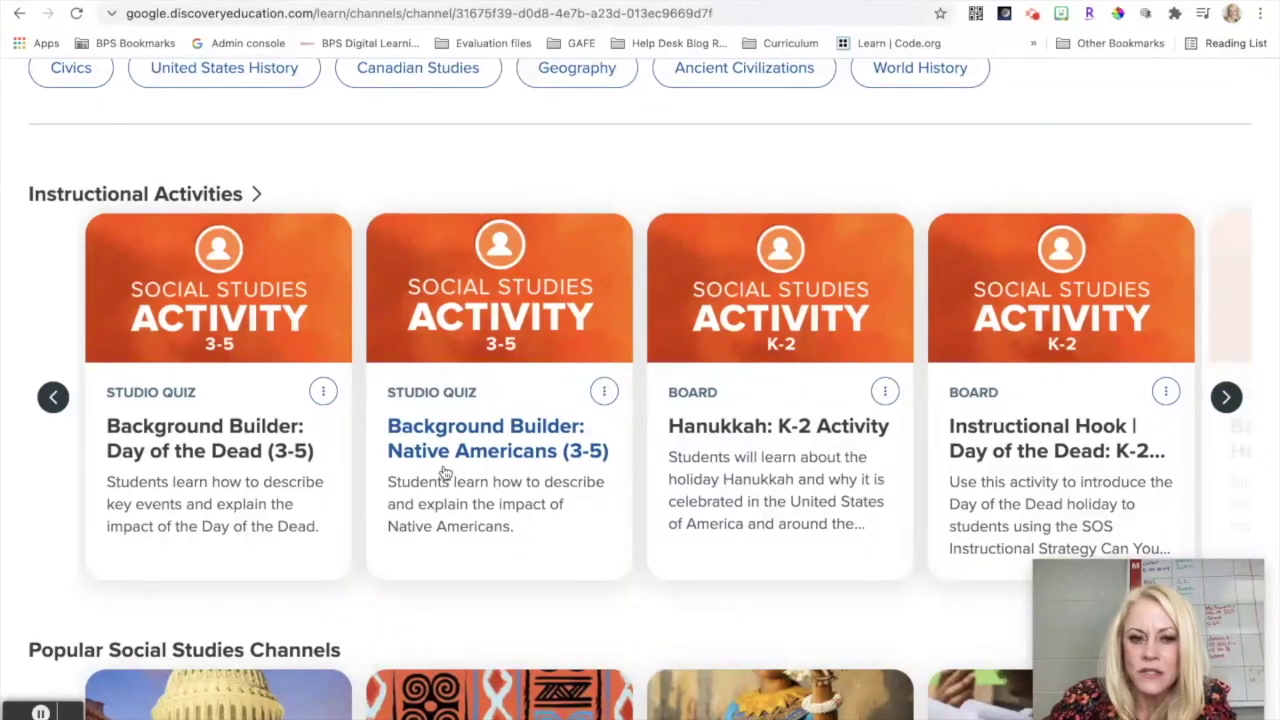
# Open the Native Americans (3-5) slideshow, advance to slide 8, and briefly view its details.
pyautogui.click(472, 442)
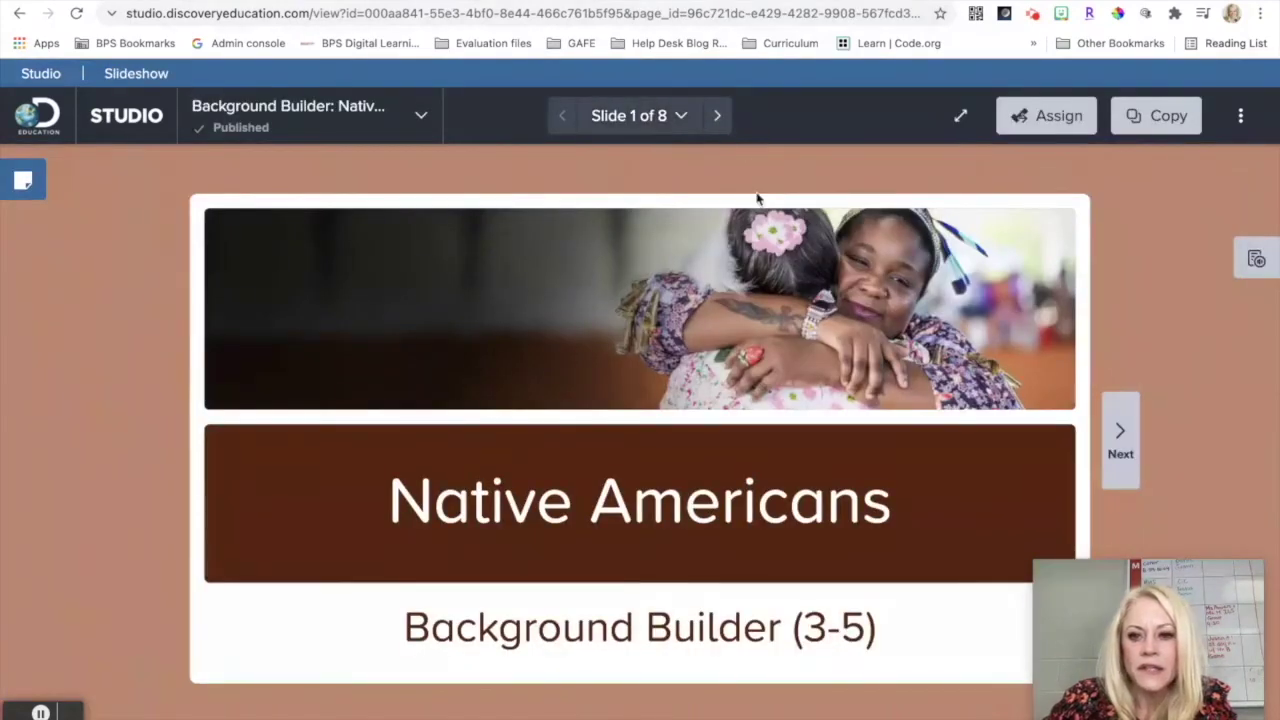
pyautogui.click(1118, 436)
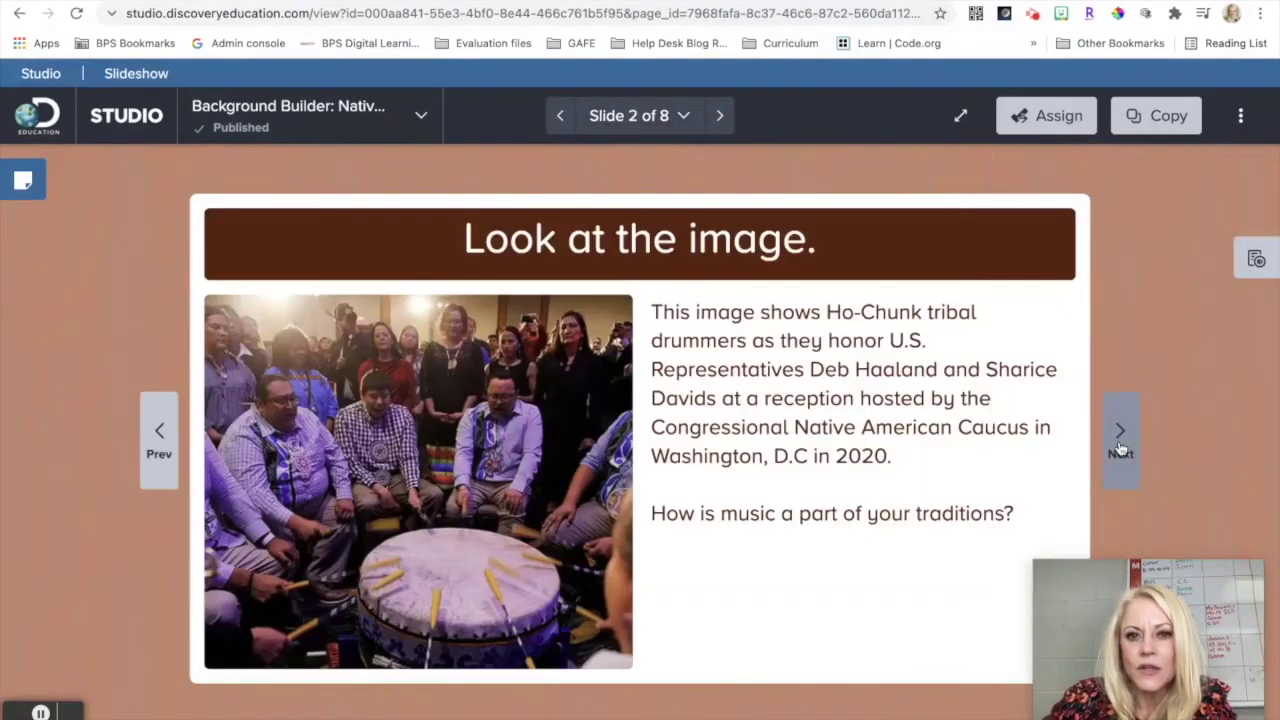
pyautogui.click(1119, 440)
pyautogui.click(1121, 446)
pyautogui.click(1121, 446)
pyautogui.click(1121, 446)
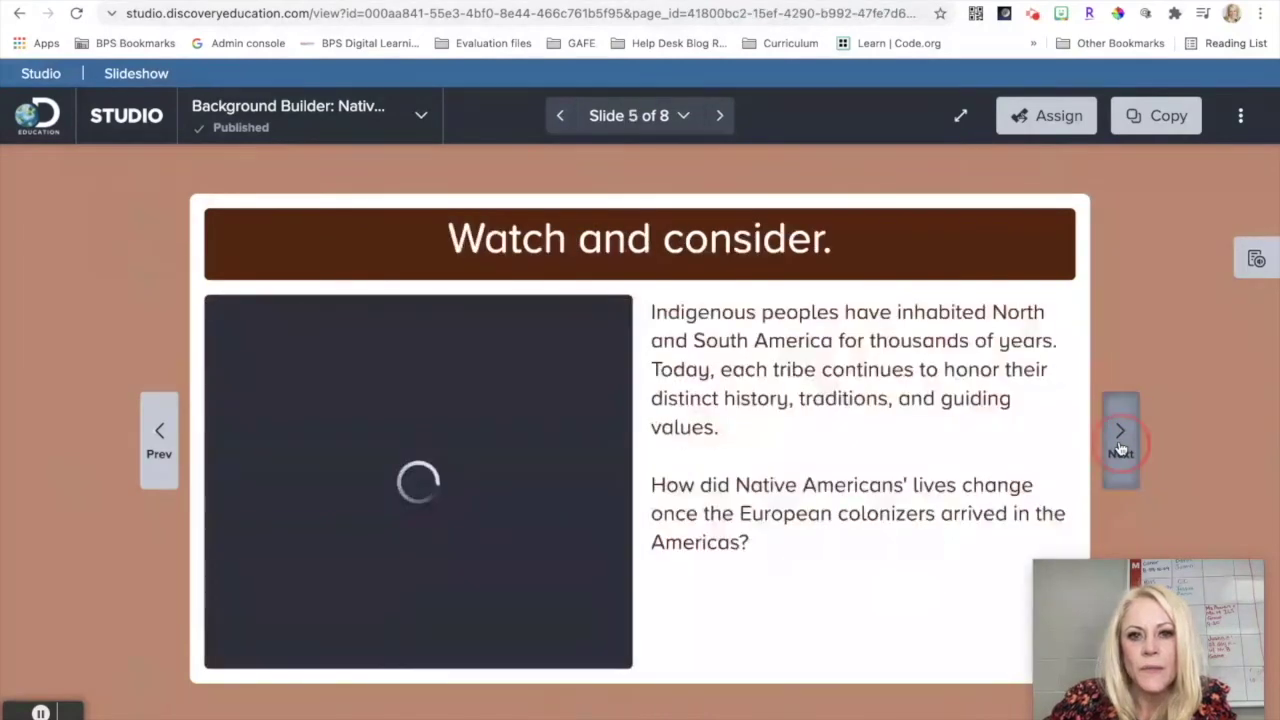
pyautogui.click(1121, 446)
pyautogui.click(1121, 446)
pyautogui.click(1121, 446)
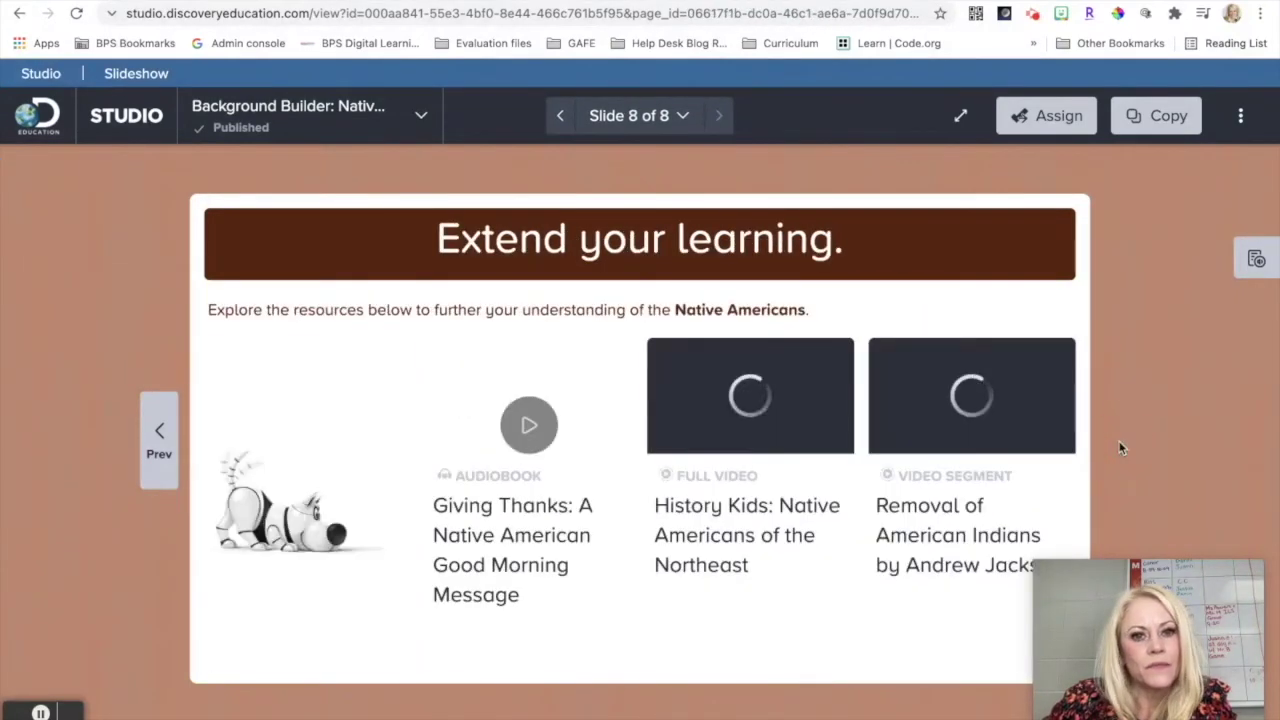
pyautogui.click(1121, 446)
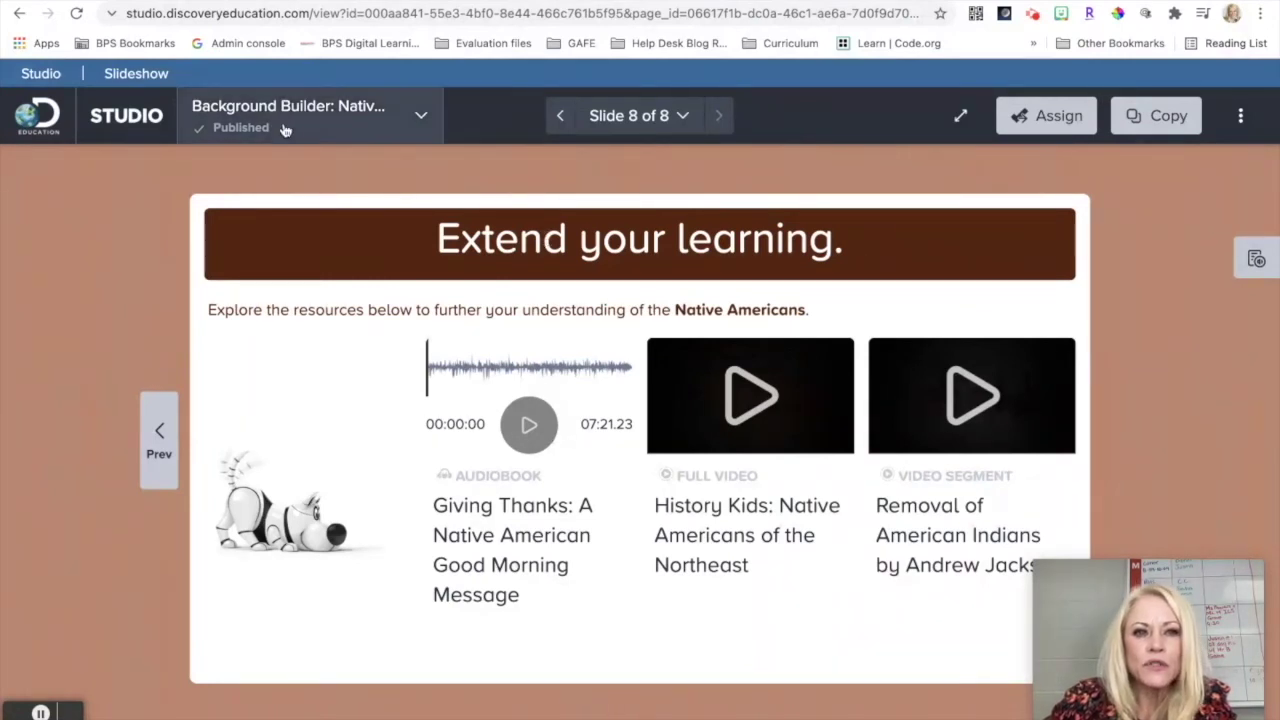
pyautogui.click(421, 120)
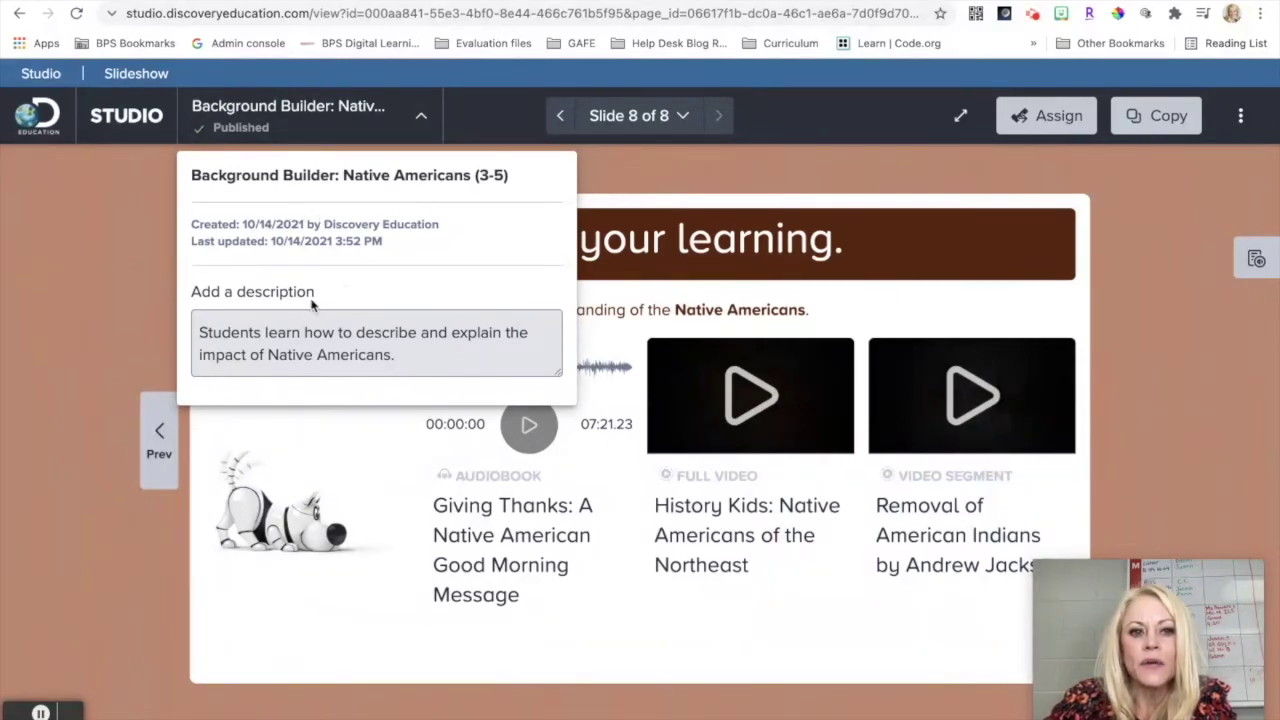
pyautogui.click(613, 168)
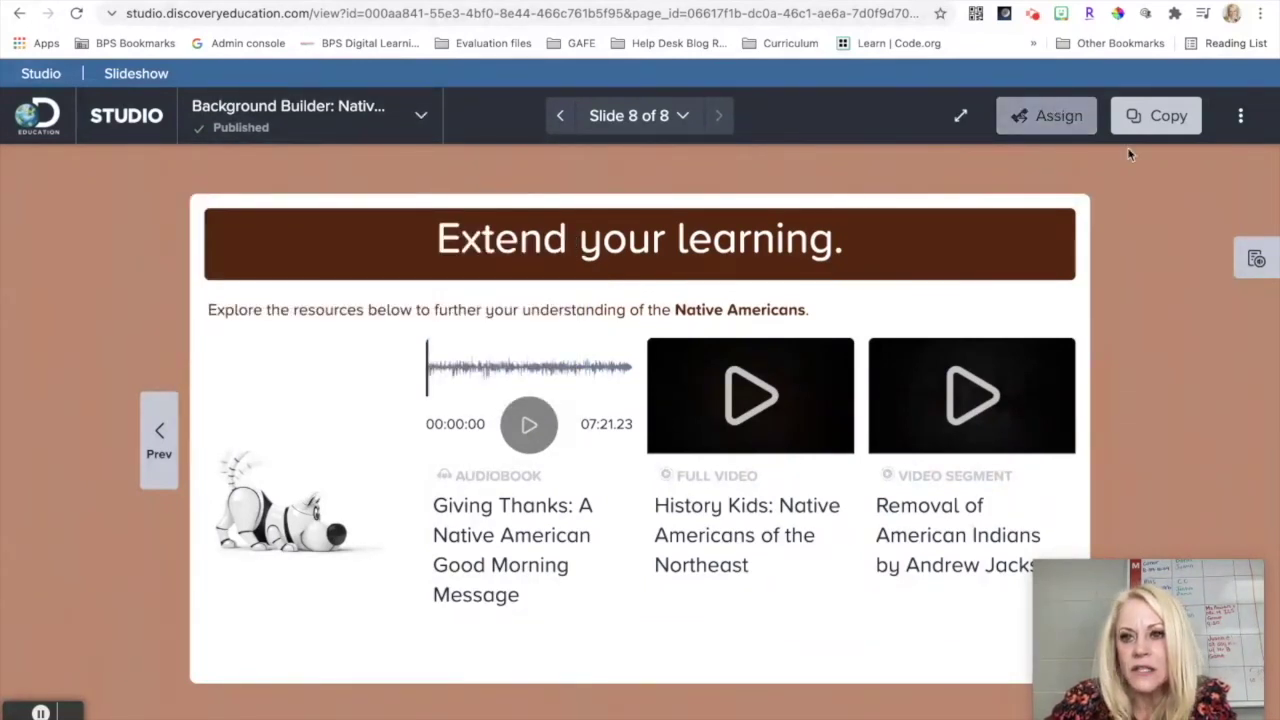
# Copy the Native Americans slideshow and insert a blank slide at position 7 of 9.
pyautogui.click(1160, 118)
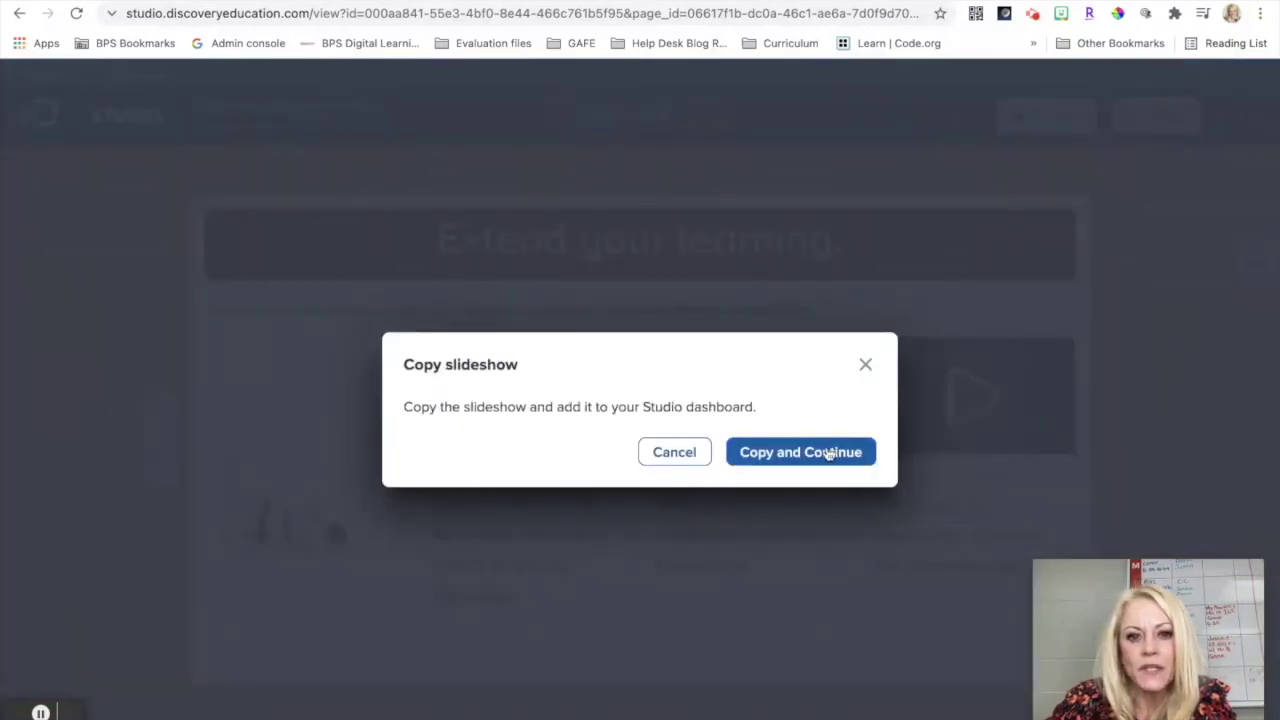
pyautogui.click(828, 453)
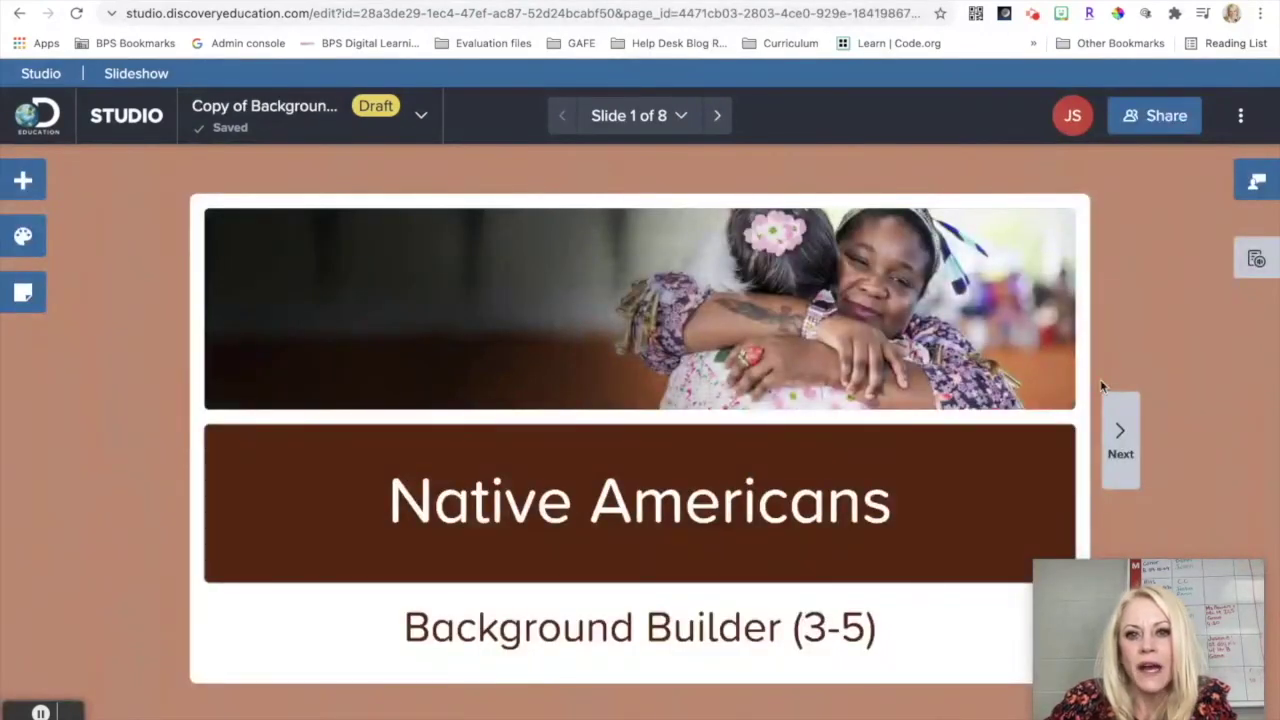
pyautogui.click(652, 120)
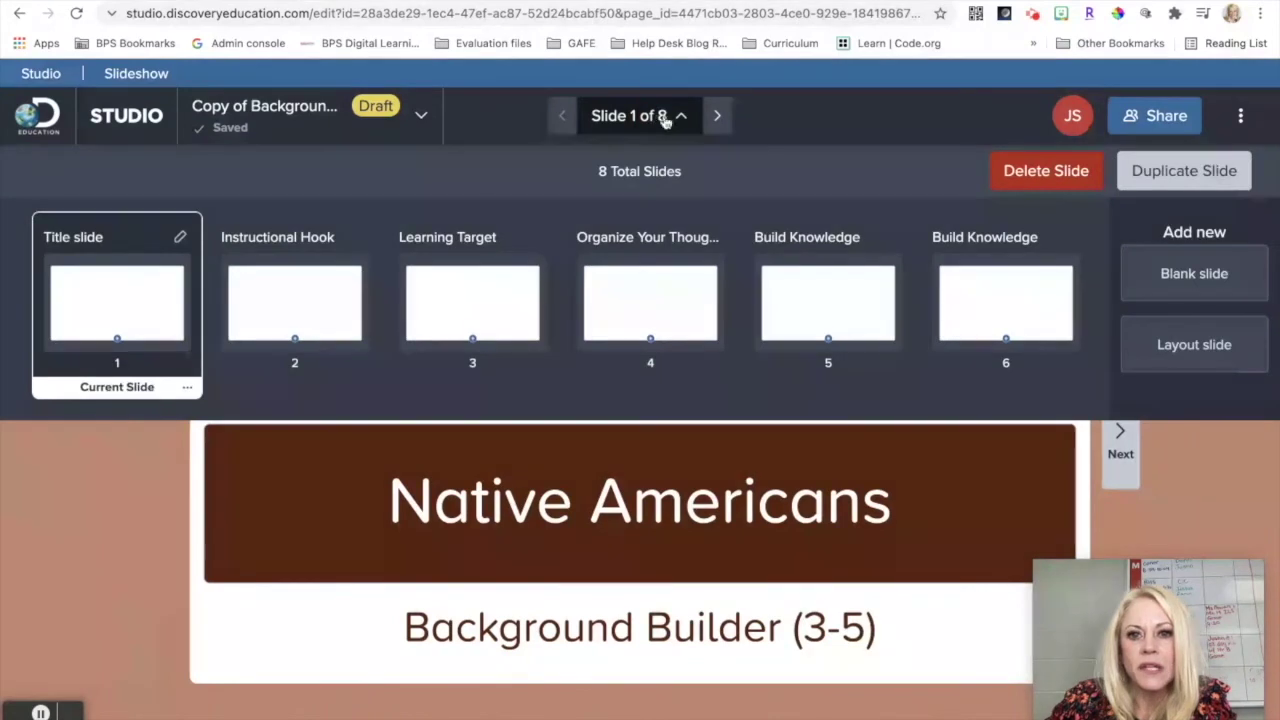
pyautogui.click(1178, 283)
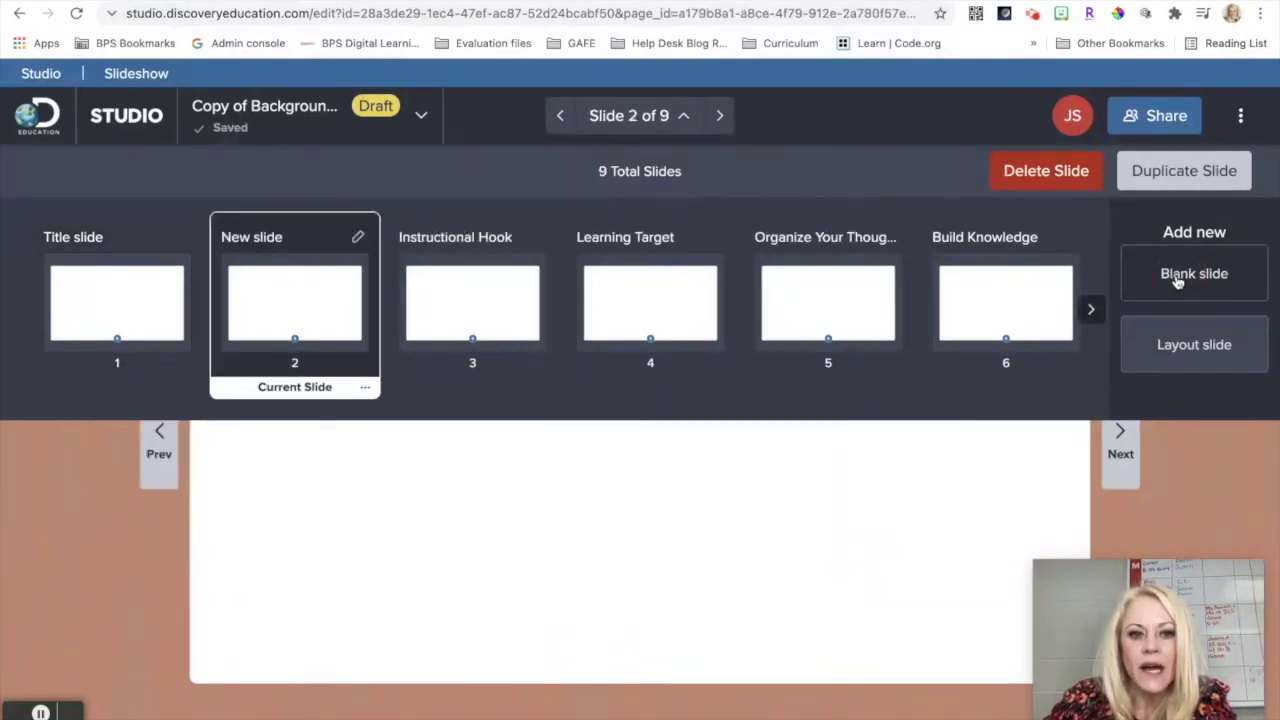
pyautogui.moveTo(289, 297); pyautogui.dragTo(1020, 266)
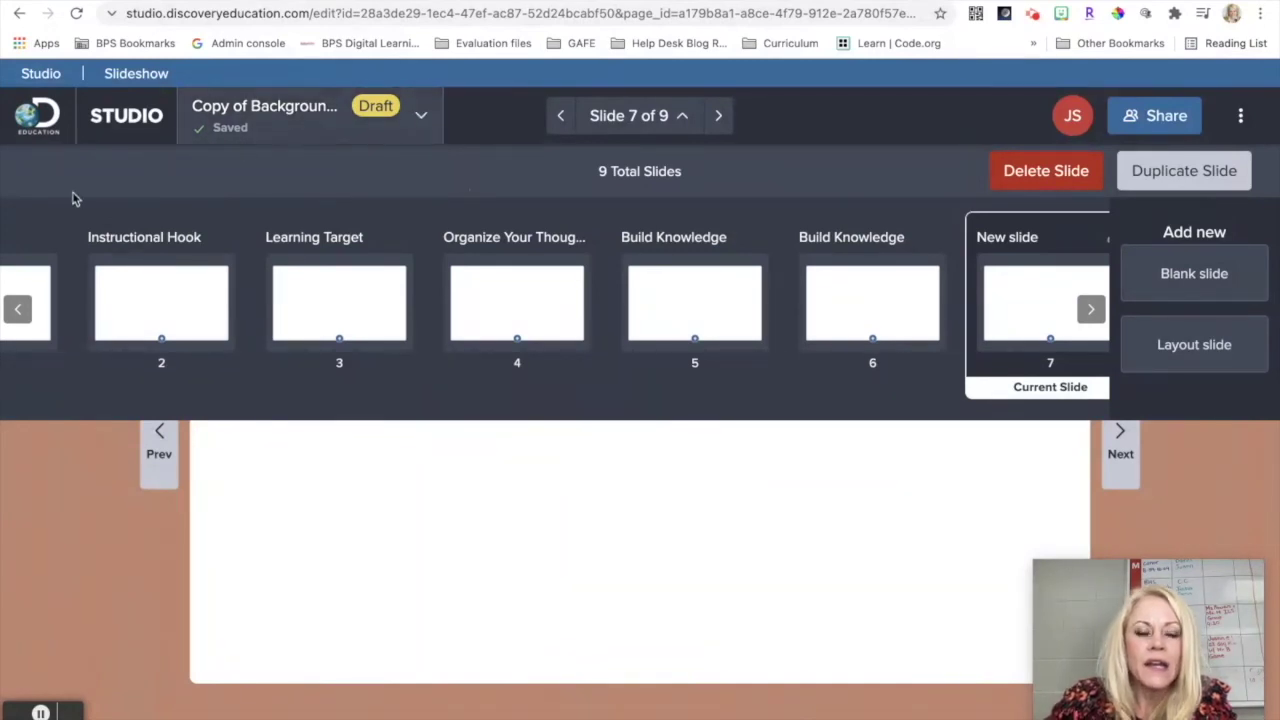
pyautogui.click(34, 118)
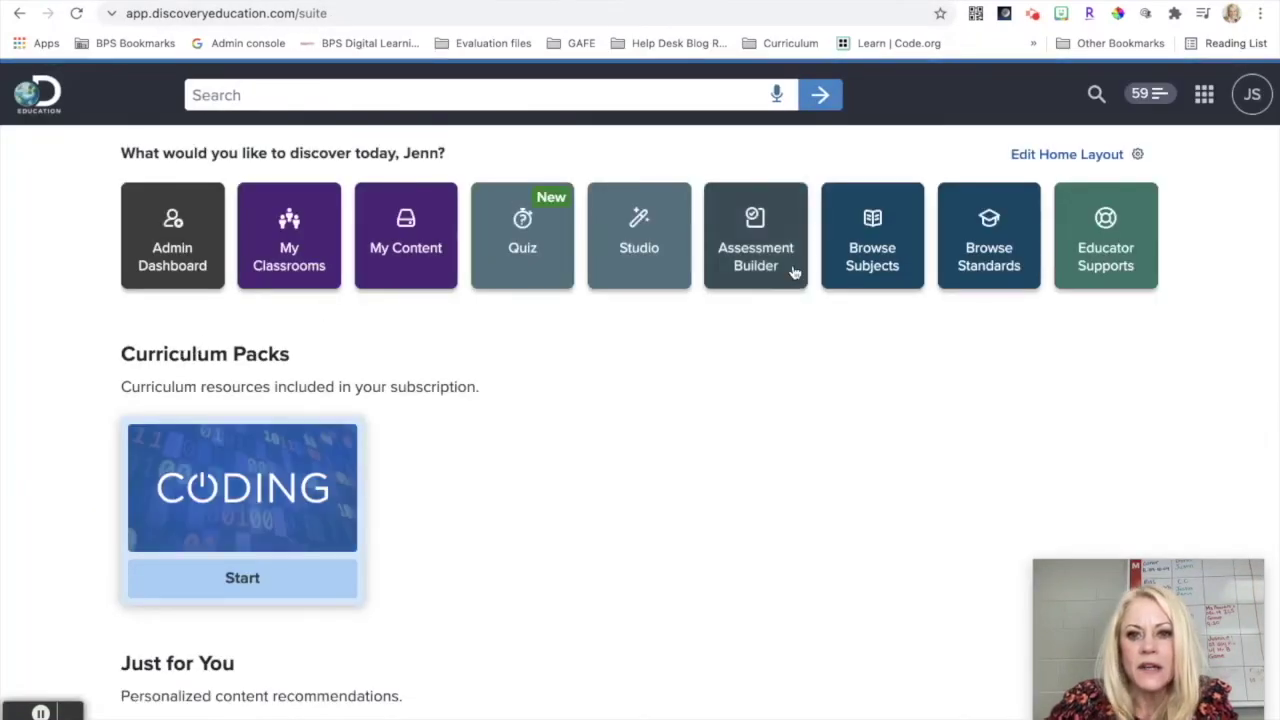
# Reopen Social Studies and page Instructional Activities forward until Maps: K-2 Activity shows.
pyautogui.click(866, 263)
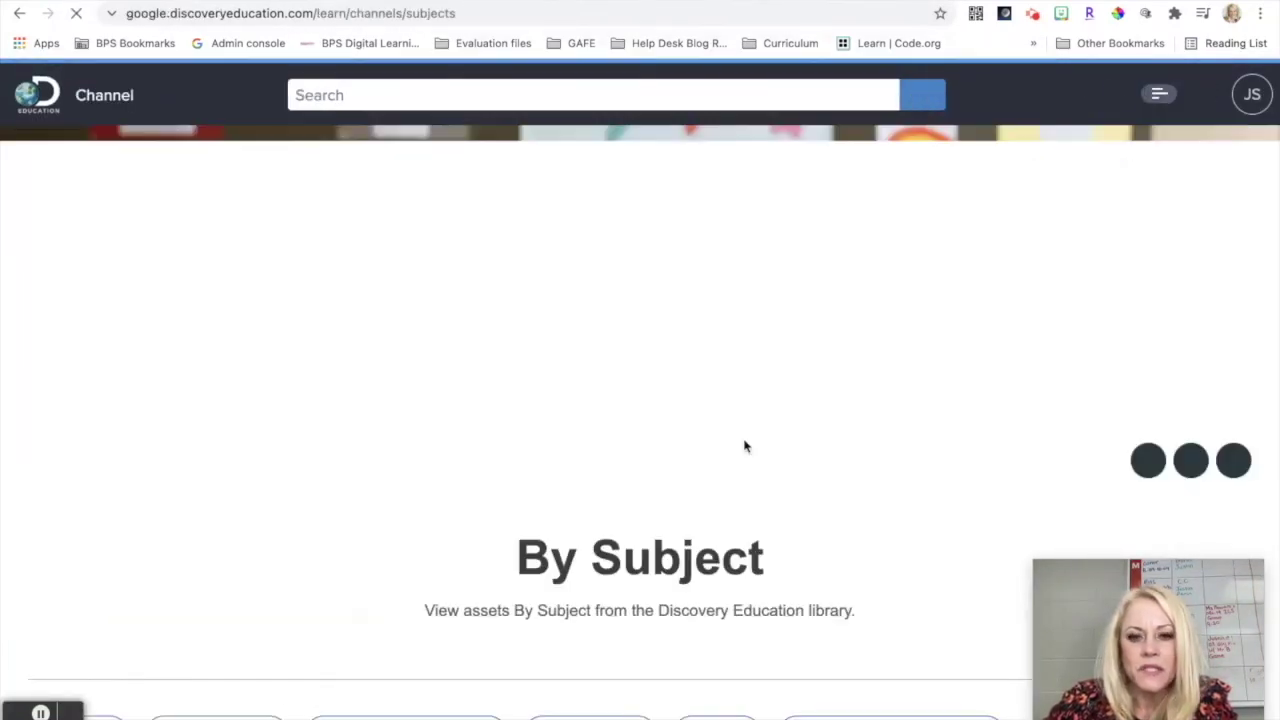
pyautogui.scroll(-3, 744, 446)
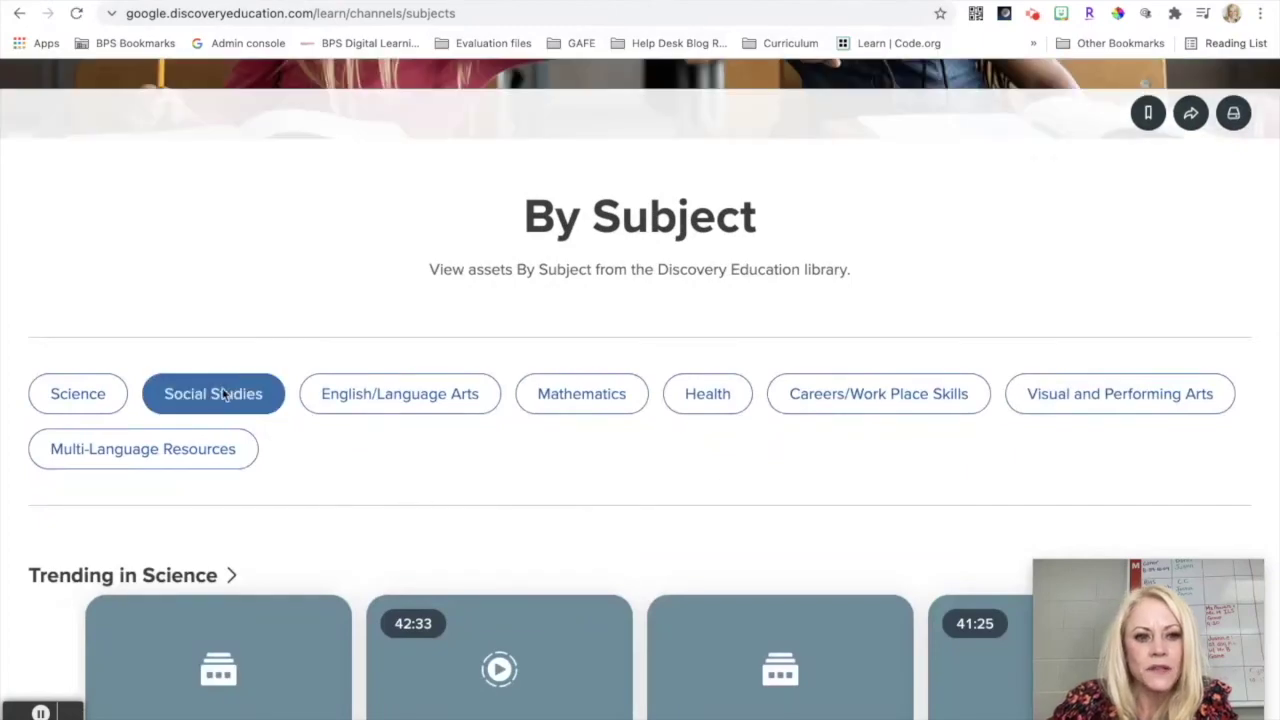
pyautogui.scroll(-2, 529, 423)
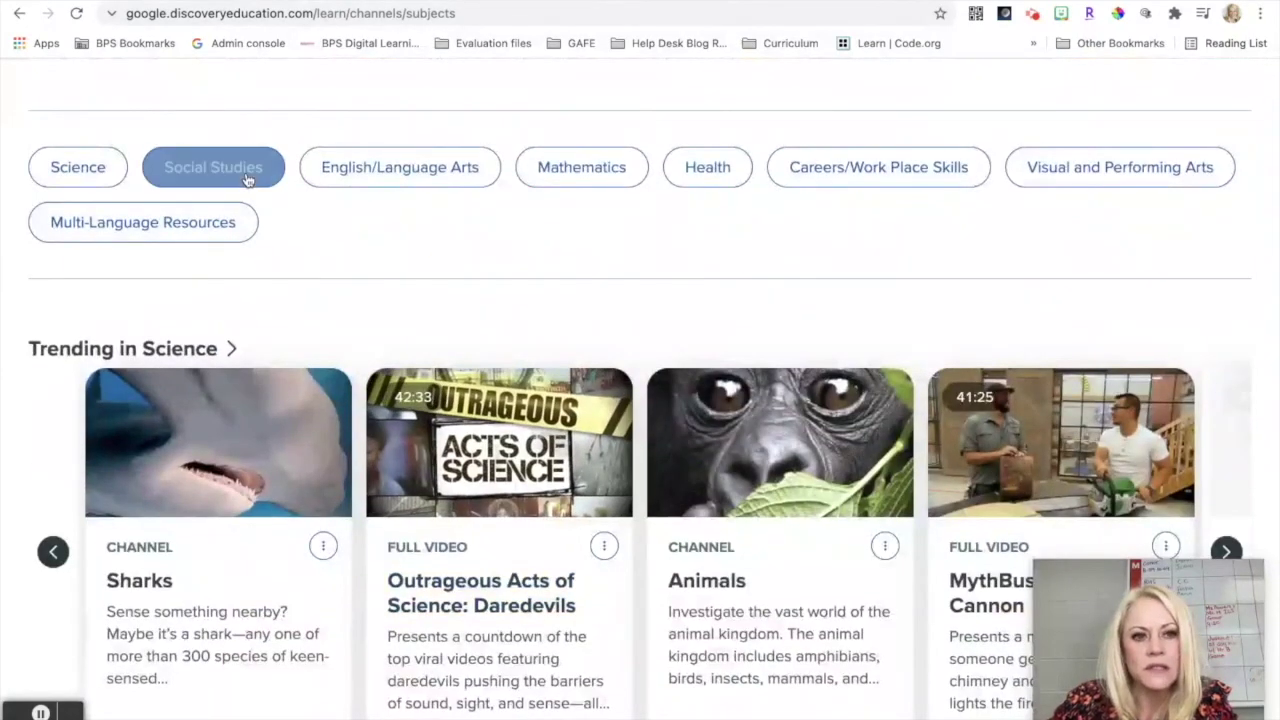
pyautogui.click(247, 179)
pyautogui.scroll(-2, 820, 418)
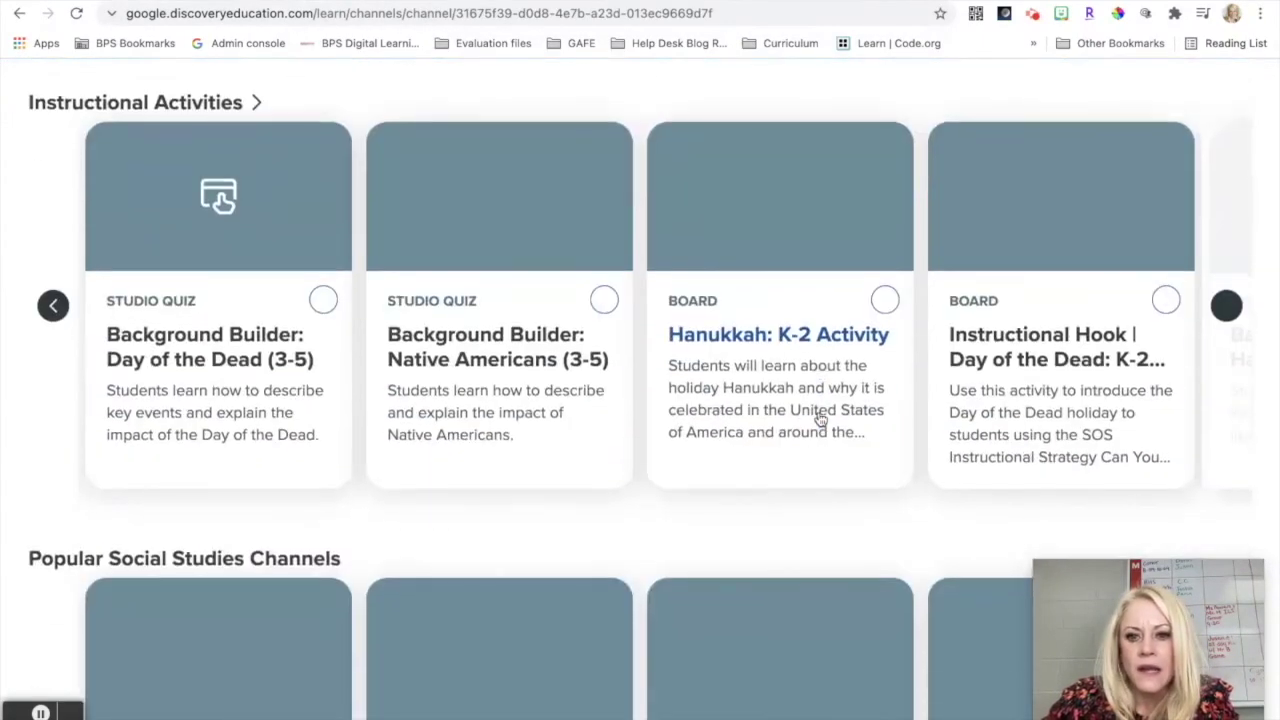
pyautogui.click(1226, 308)
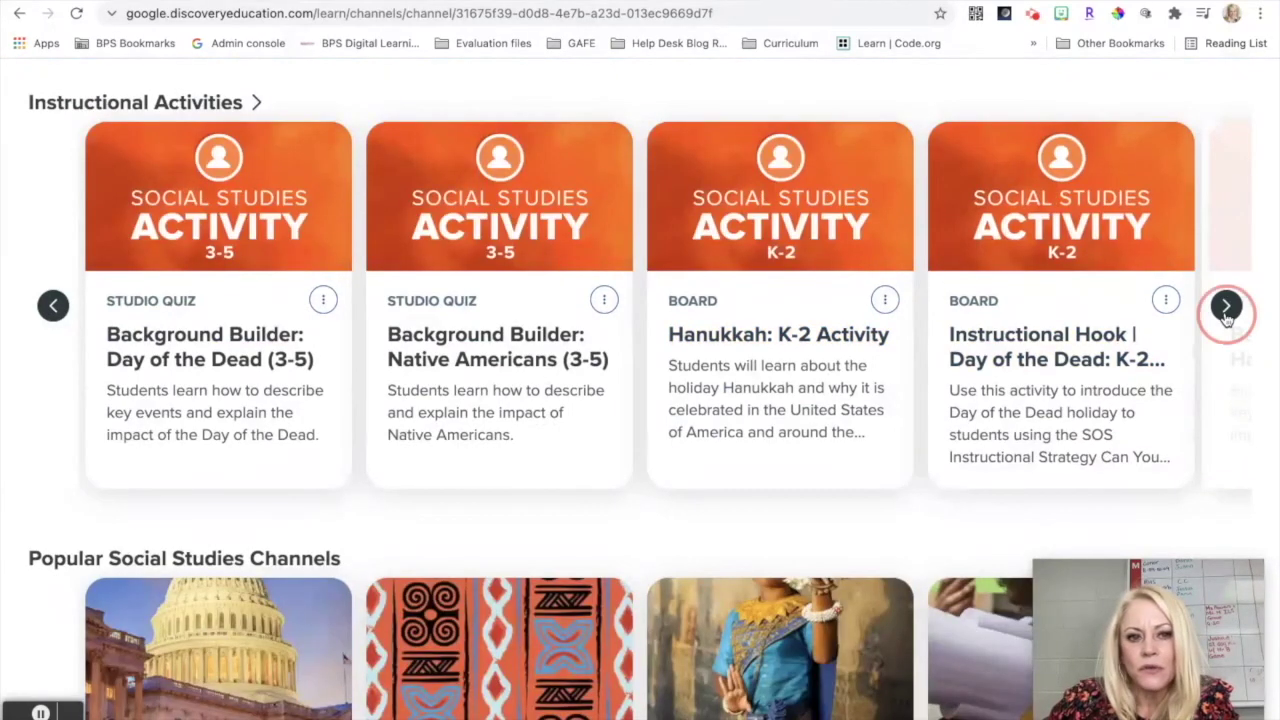
pyautogui.click(1226, 308)
pyautogui.click(1226, 308)
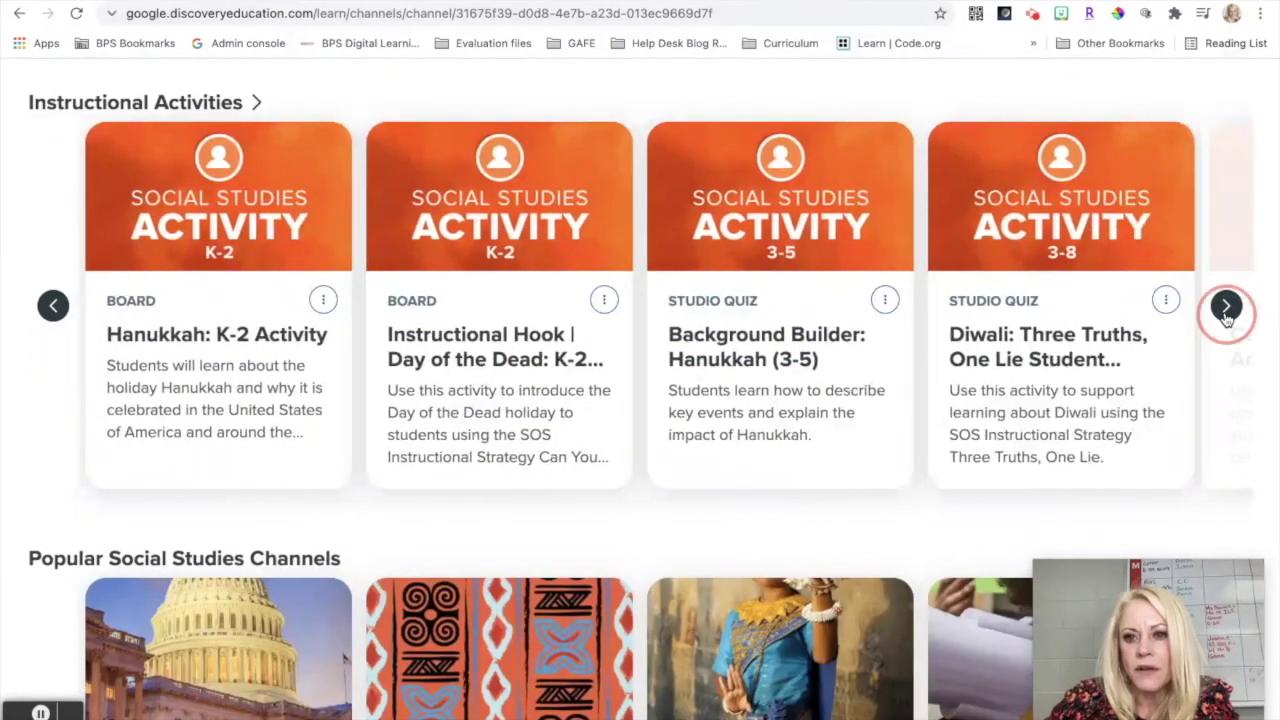
pyautogui.click(1226, 308)
pyautogui.click(1226, 308)
pyautogui.click(1226, 308)
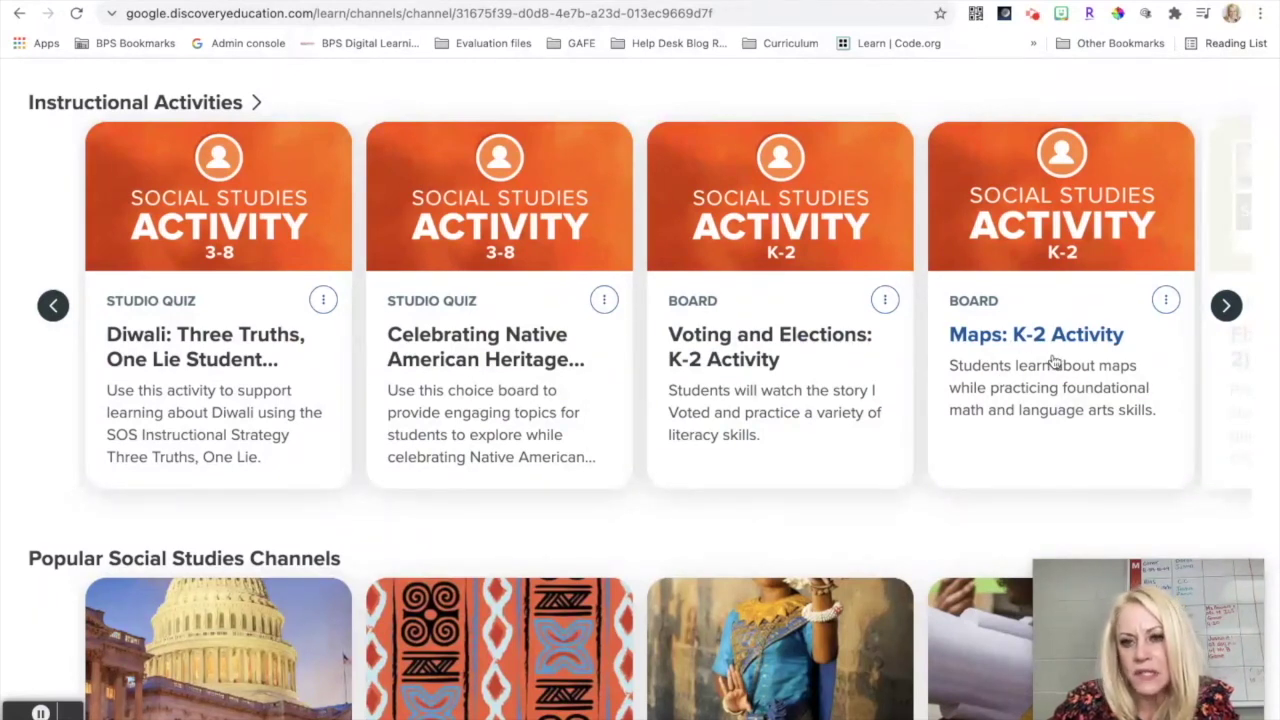
# Open the Maps: K-2 Activity board, scroll down to the Get Moving card, then back to the top.
pyautogui.click(1036, 338)
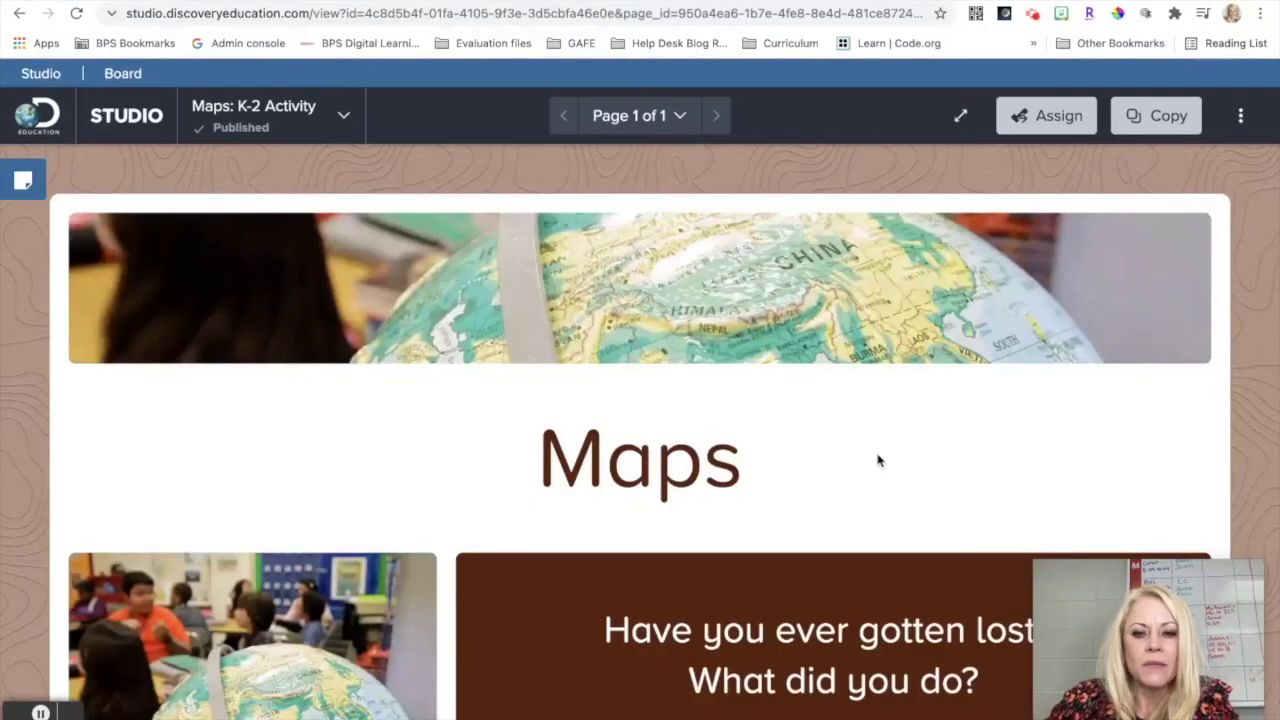
pyautogui.scroll(-2, 878, 461)
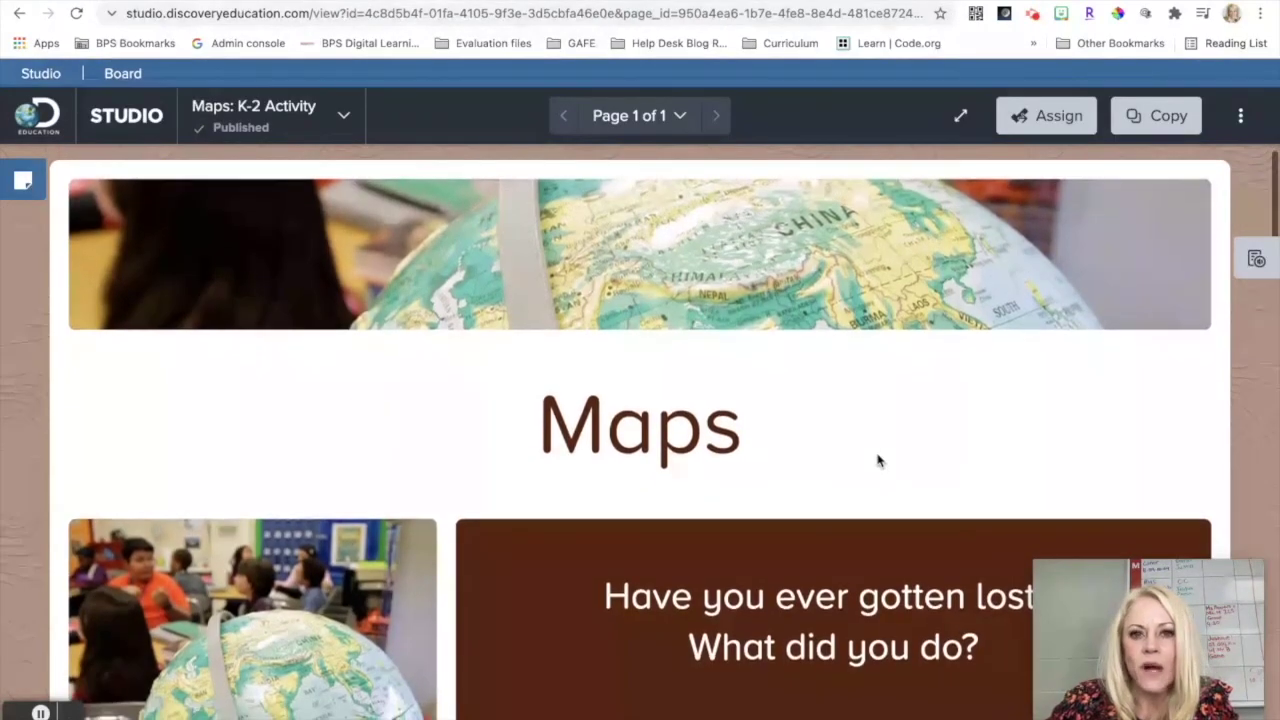
pyautogui.scroll(-3, 878, 461)
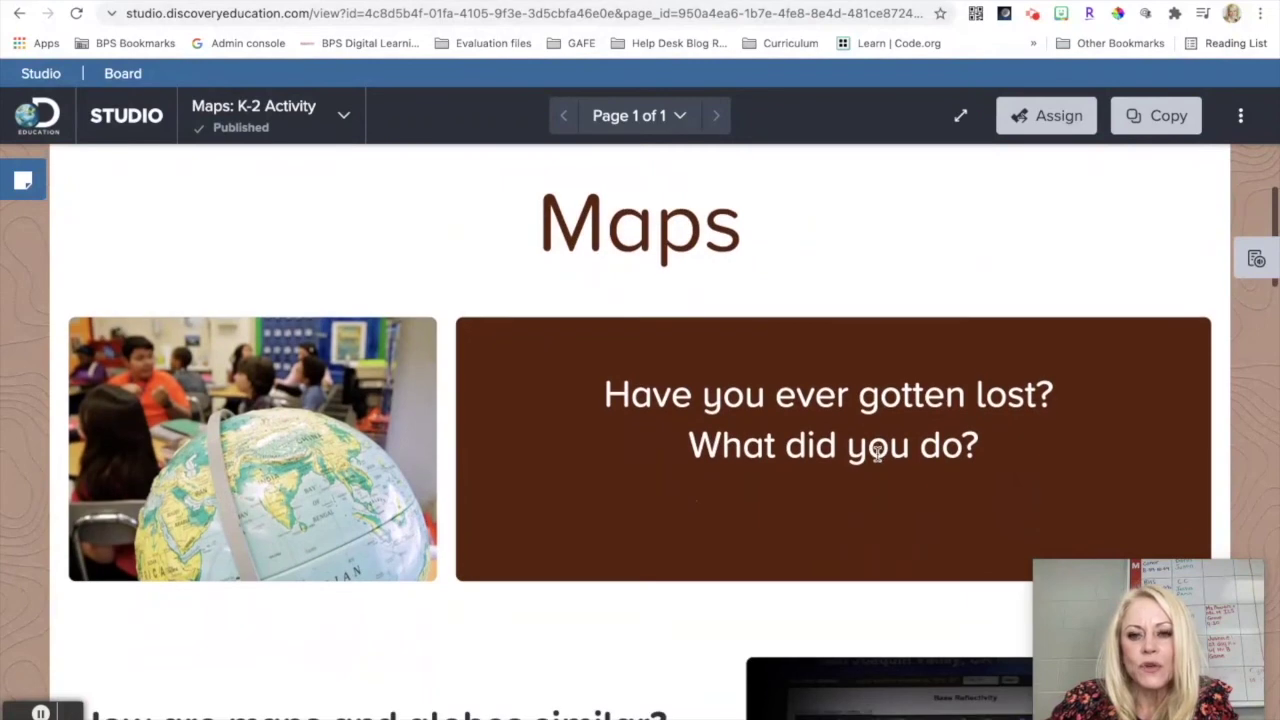
pyautogui.scroll(-2, 877, 455)
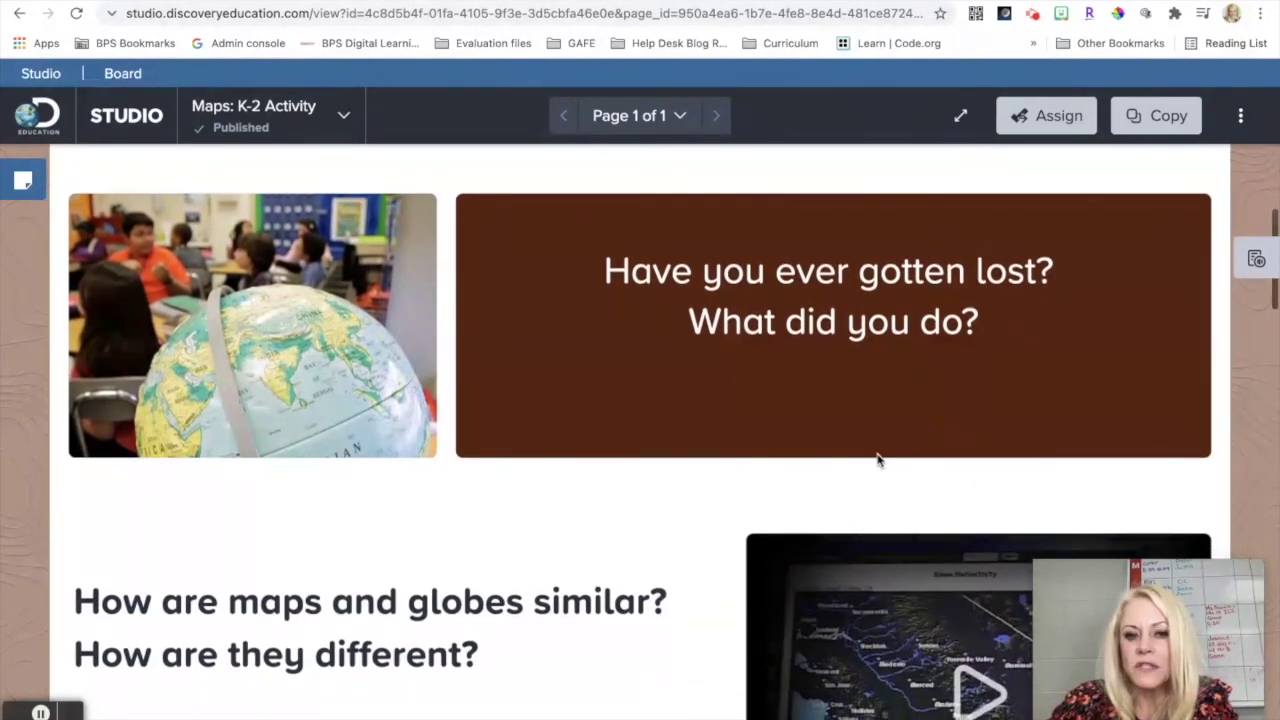
pyautogui.scroll(-2, 878, 461)
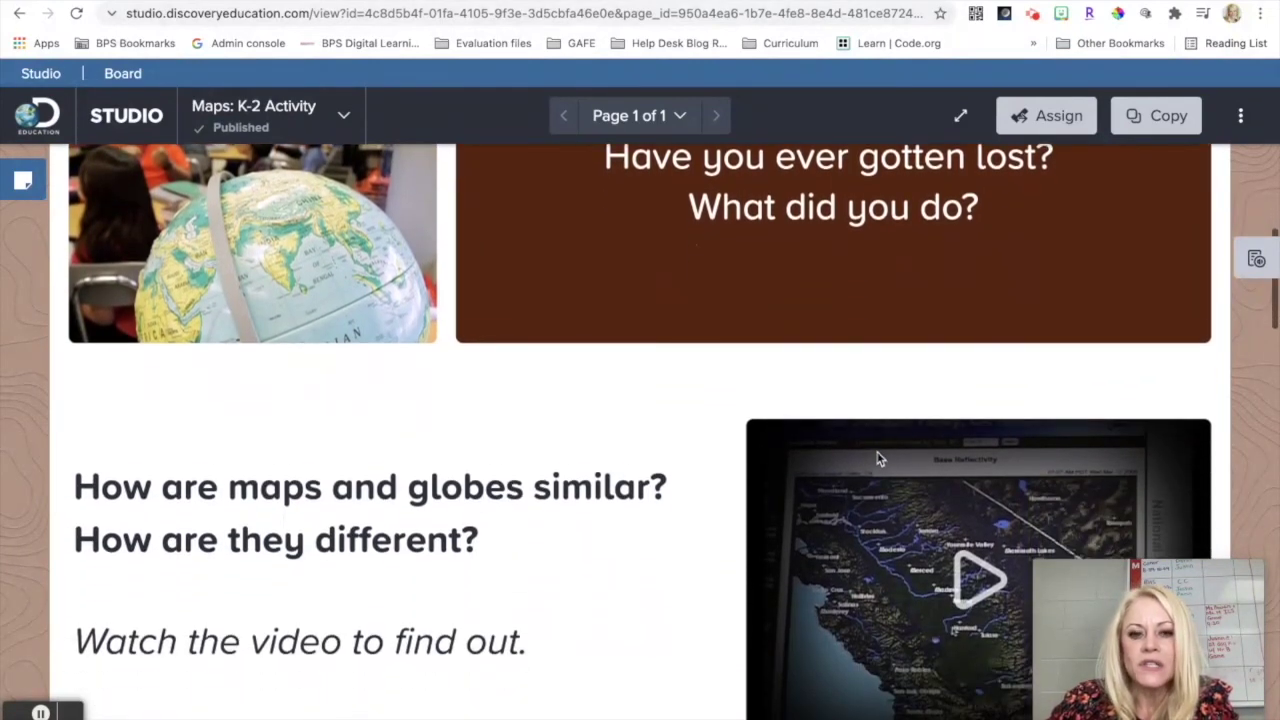
pyautogui.scroll(1, 878, 458)
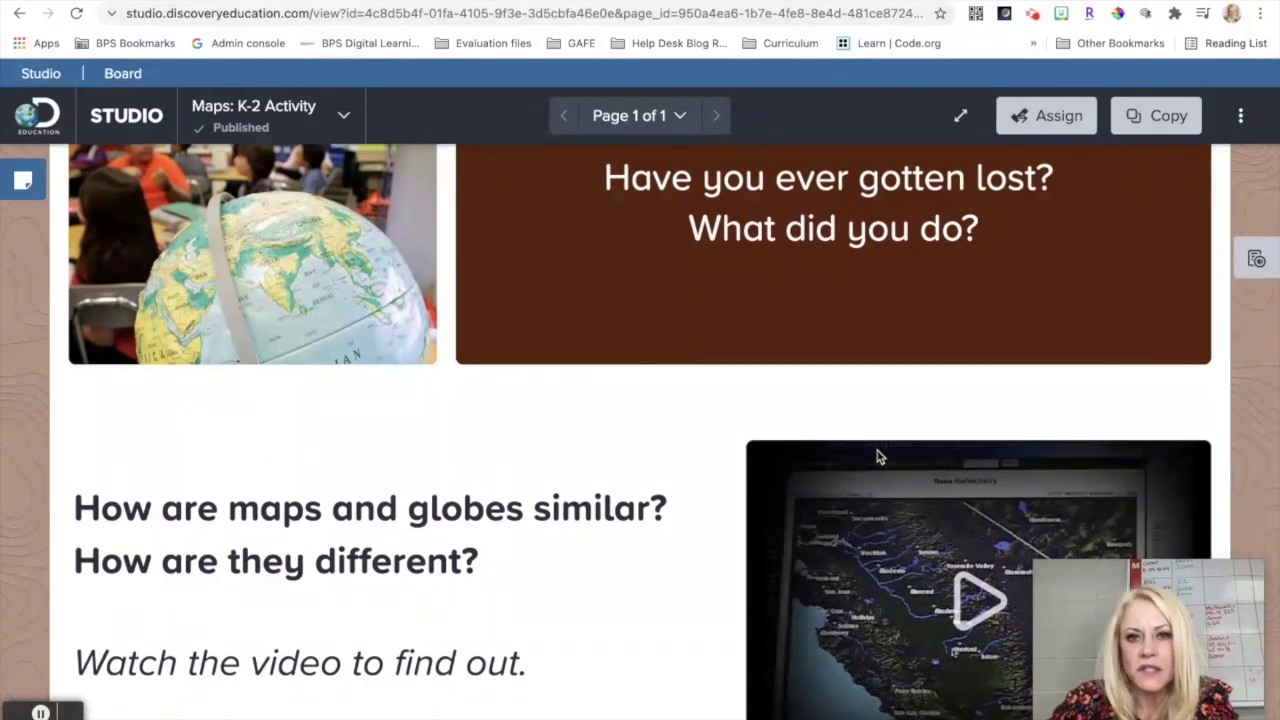
pyautogui.scroll(-8, 877, 456)
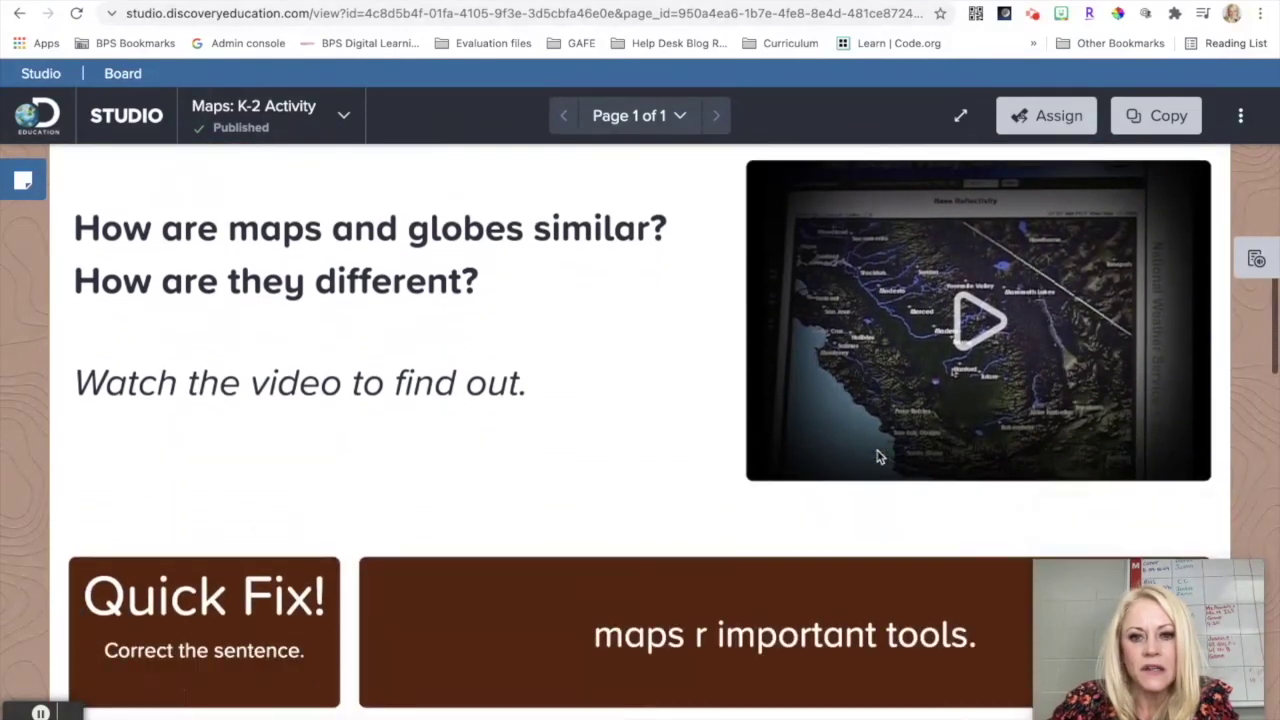
pyautogui.scroll(-3, 877, 456)
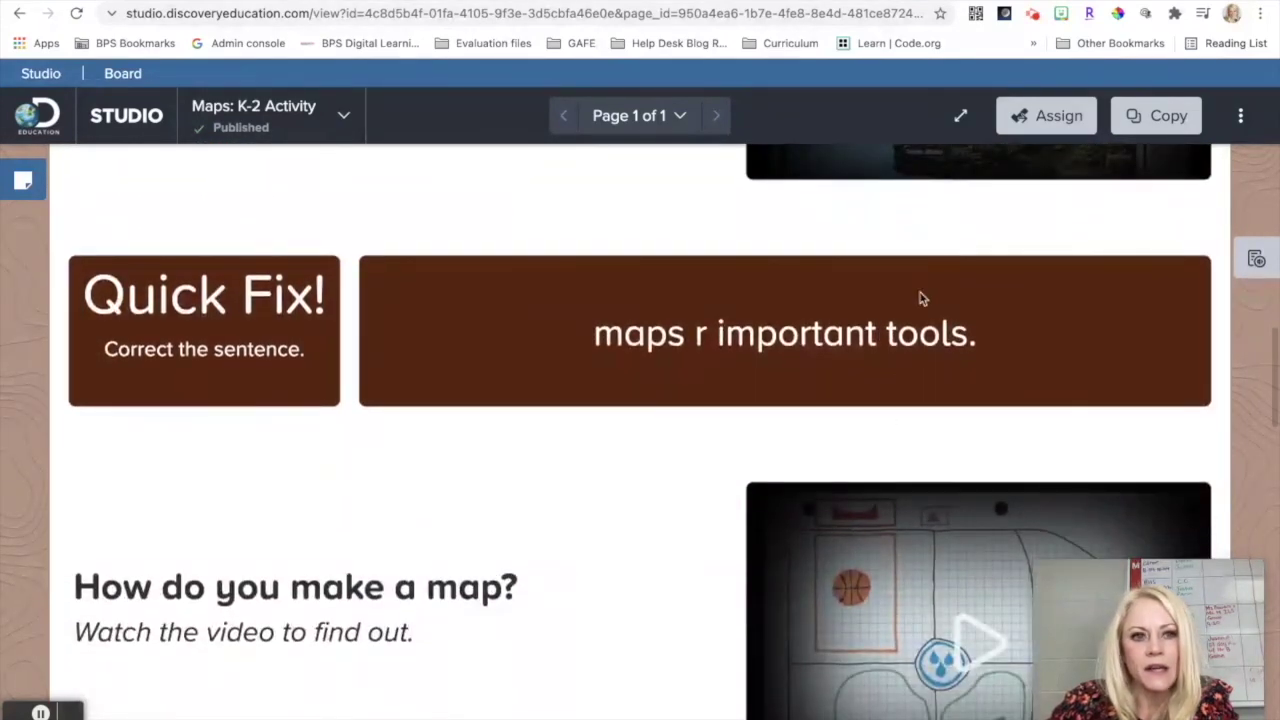
pyautogui.scroll(-5, 698, 423)
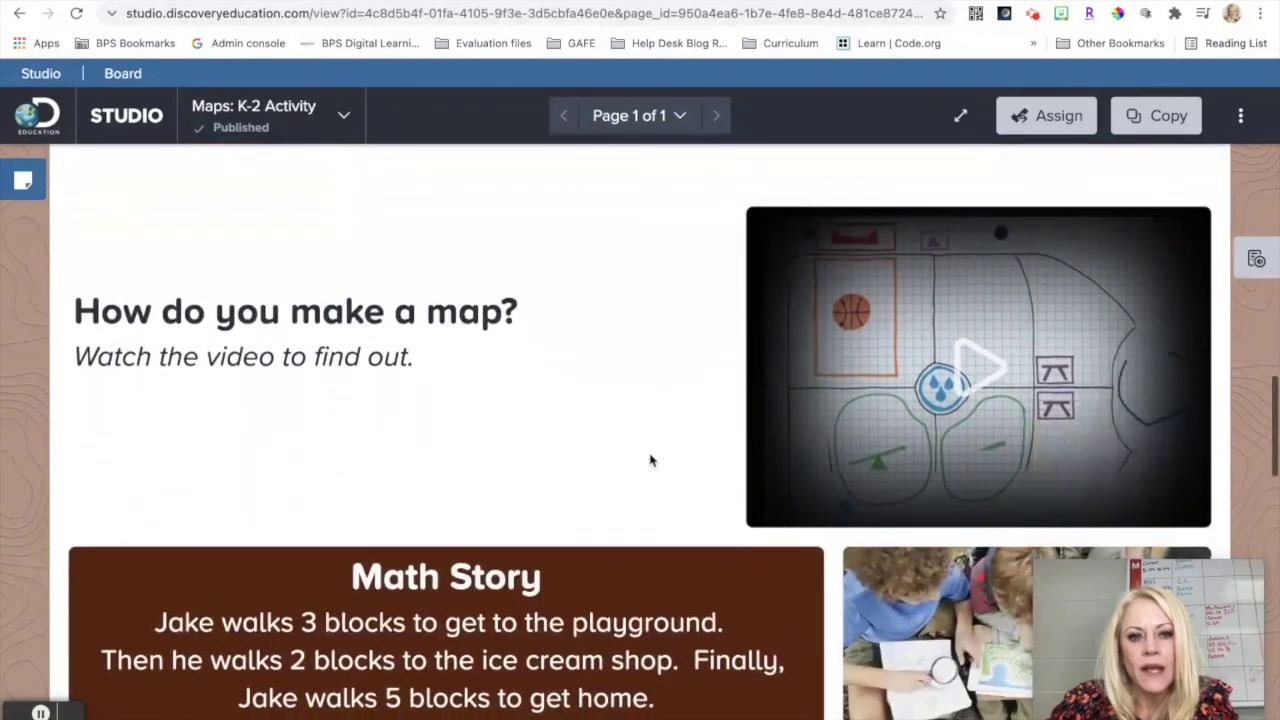
pyautogui.scroll(-4, 610, 488)
pyautogui.scroll(-8, 612, 488)
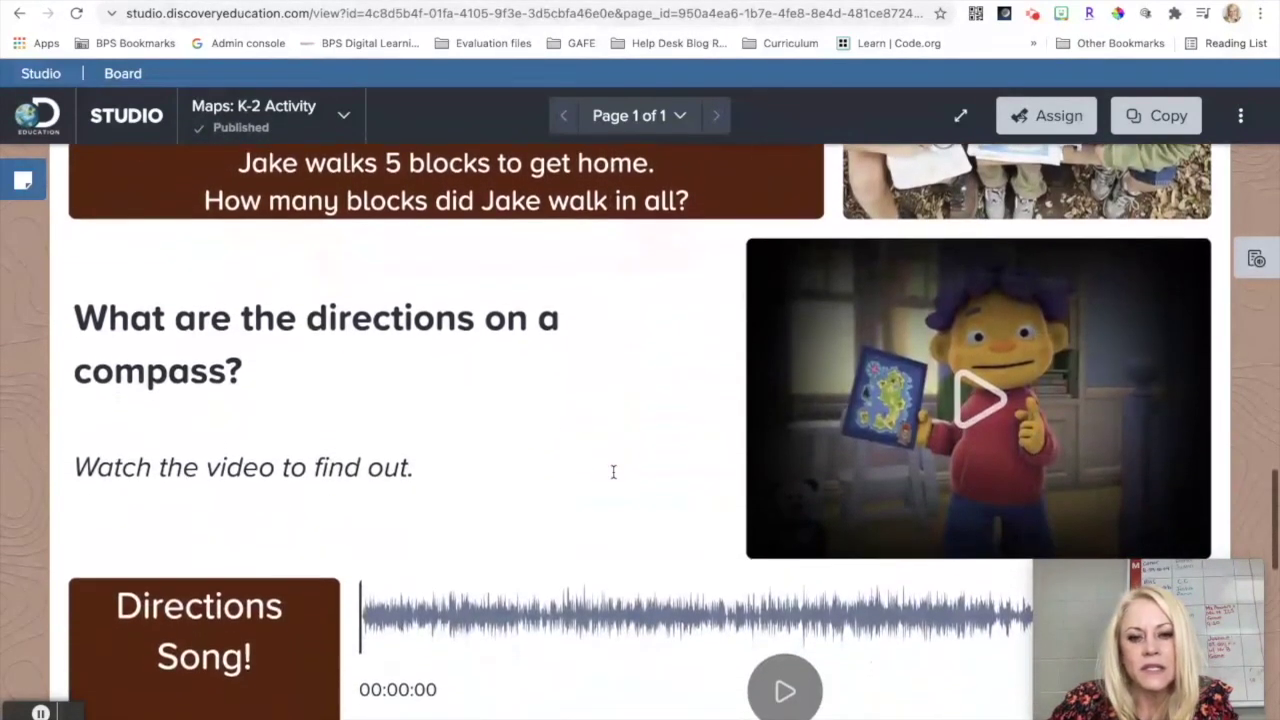
pyautogui.scroll(-11, 621, 456)
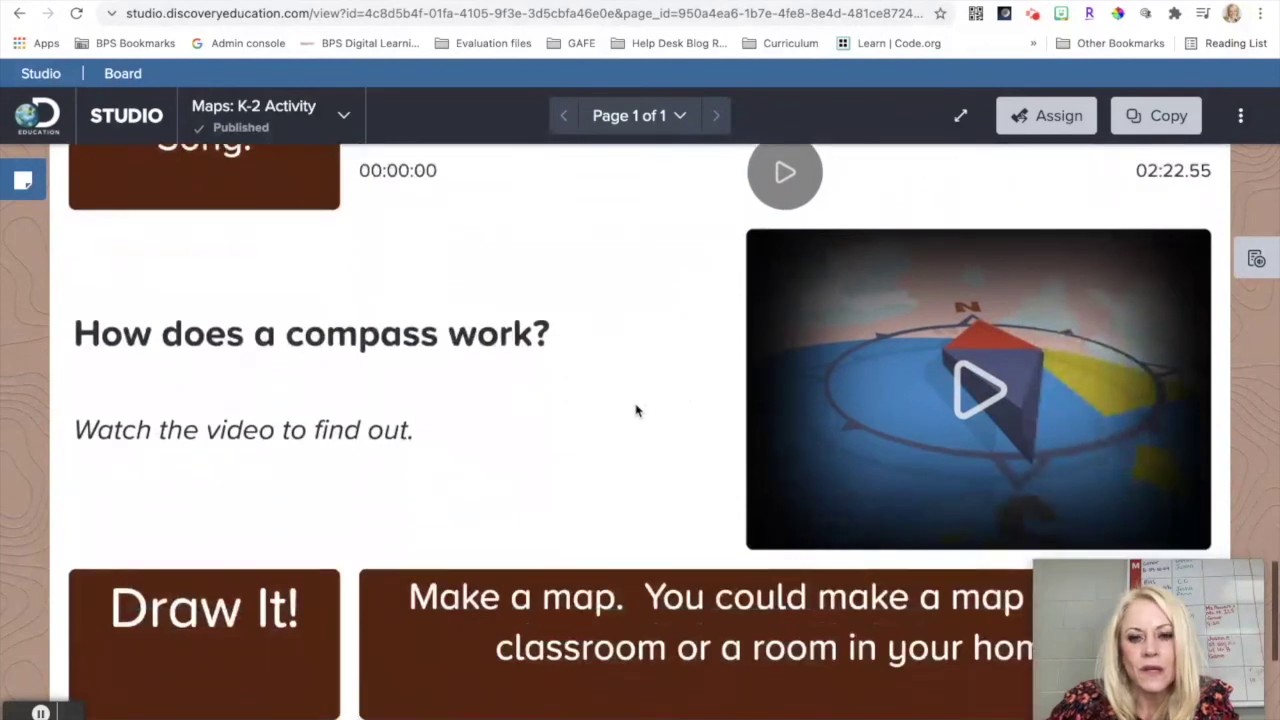
pyautogui.scroll(-2, 640, 386)
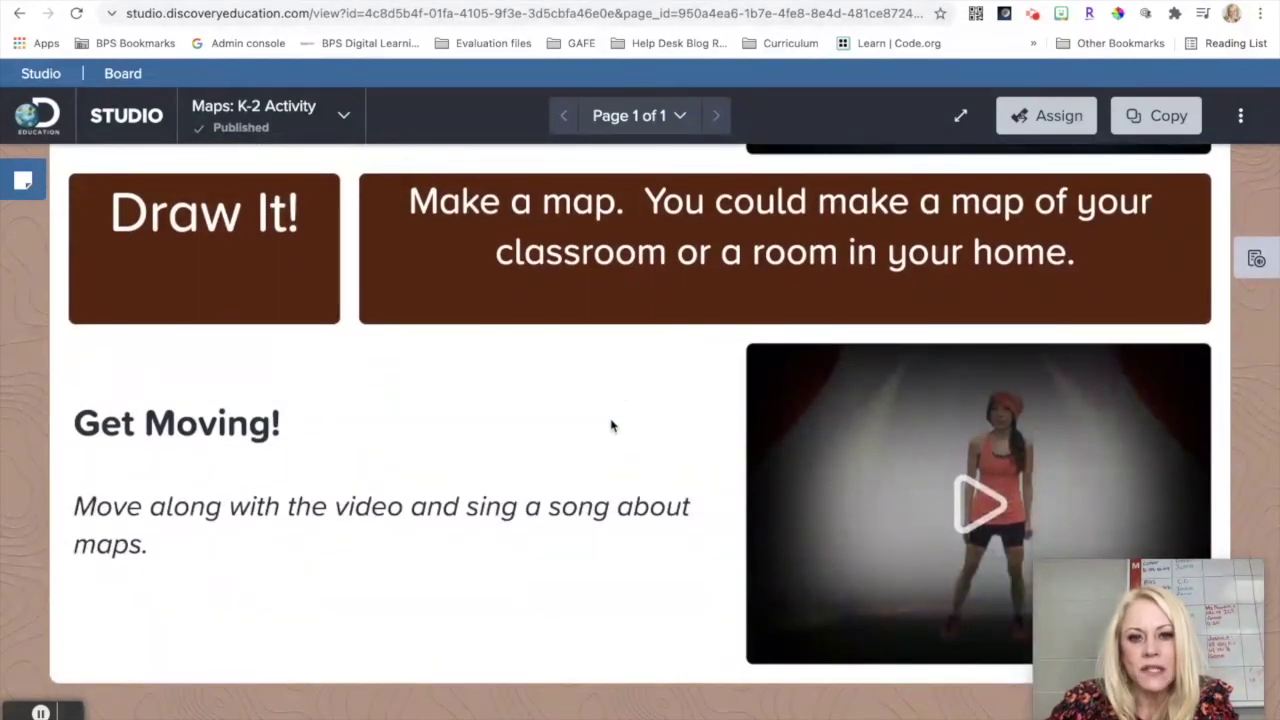
pyautogui.scroll(3, 611, 429)
pyautogui.scroll(8, 613, 424)
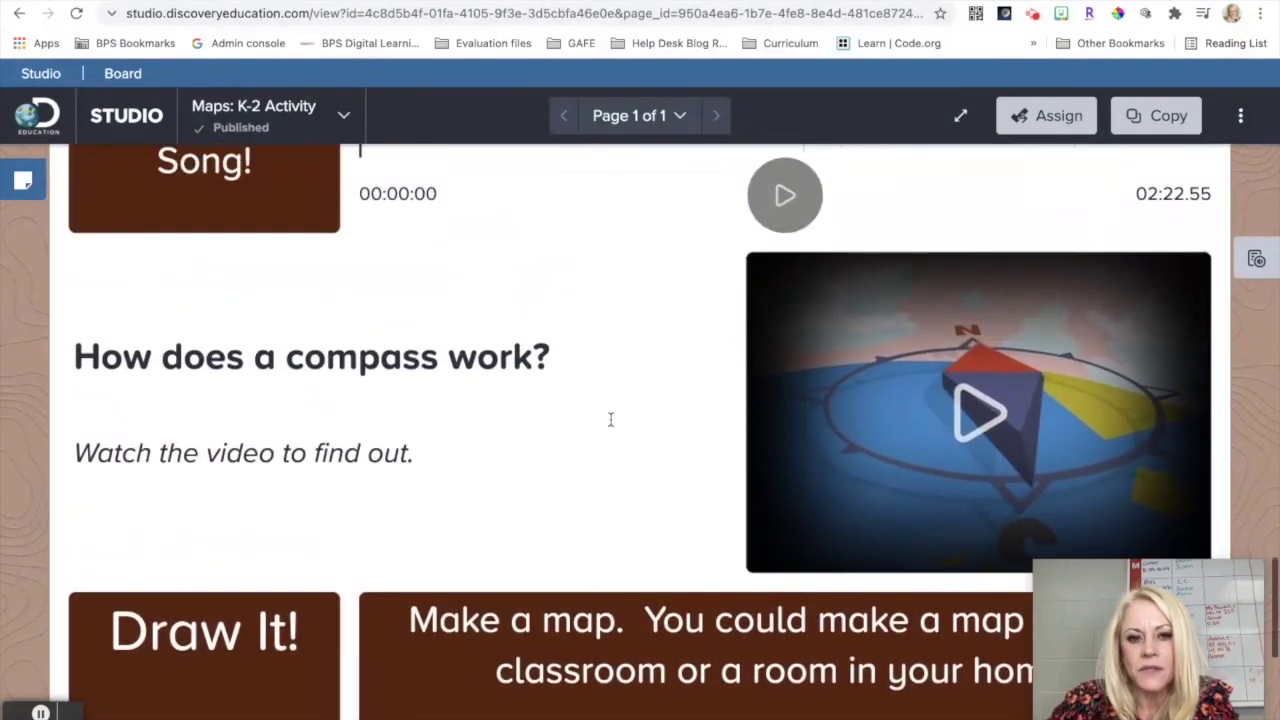
pyautogui.scroll(11, 611, 429)
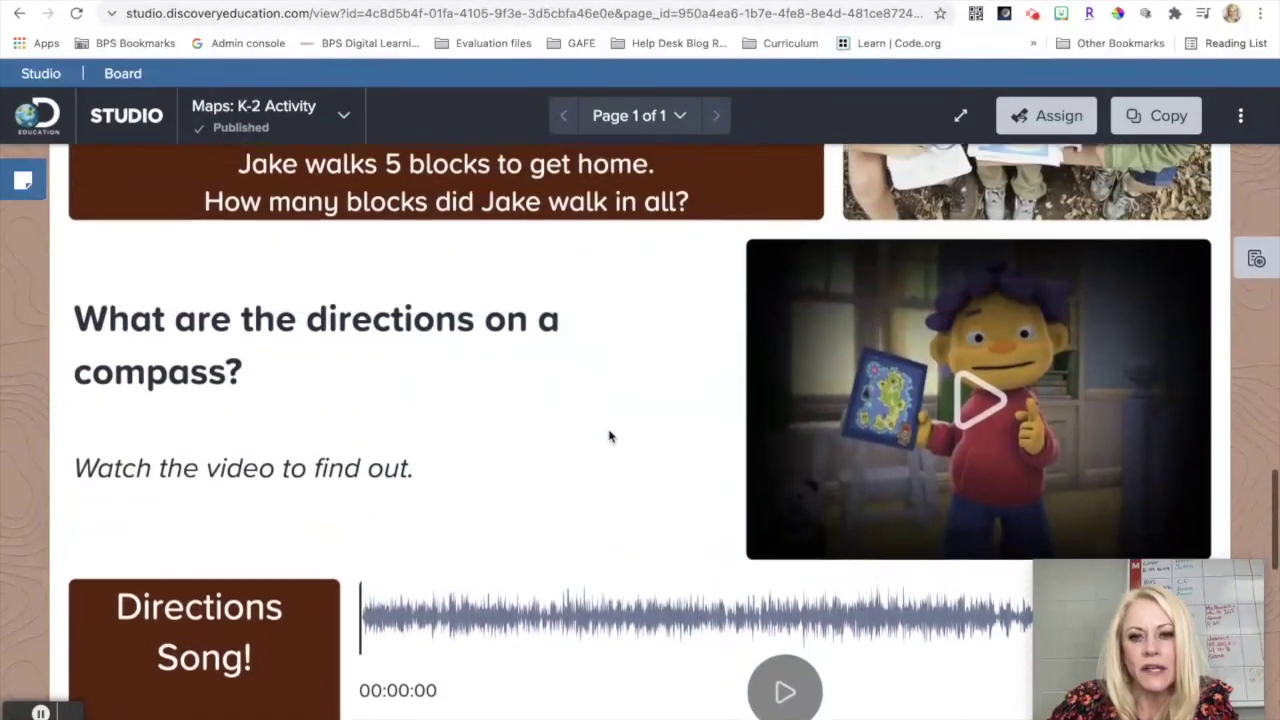
pyautogui.scroll(7, 607, 433)
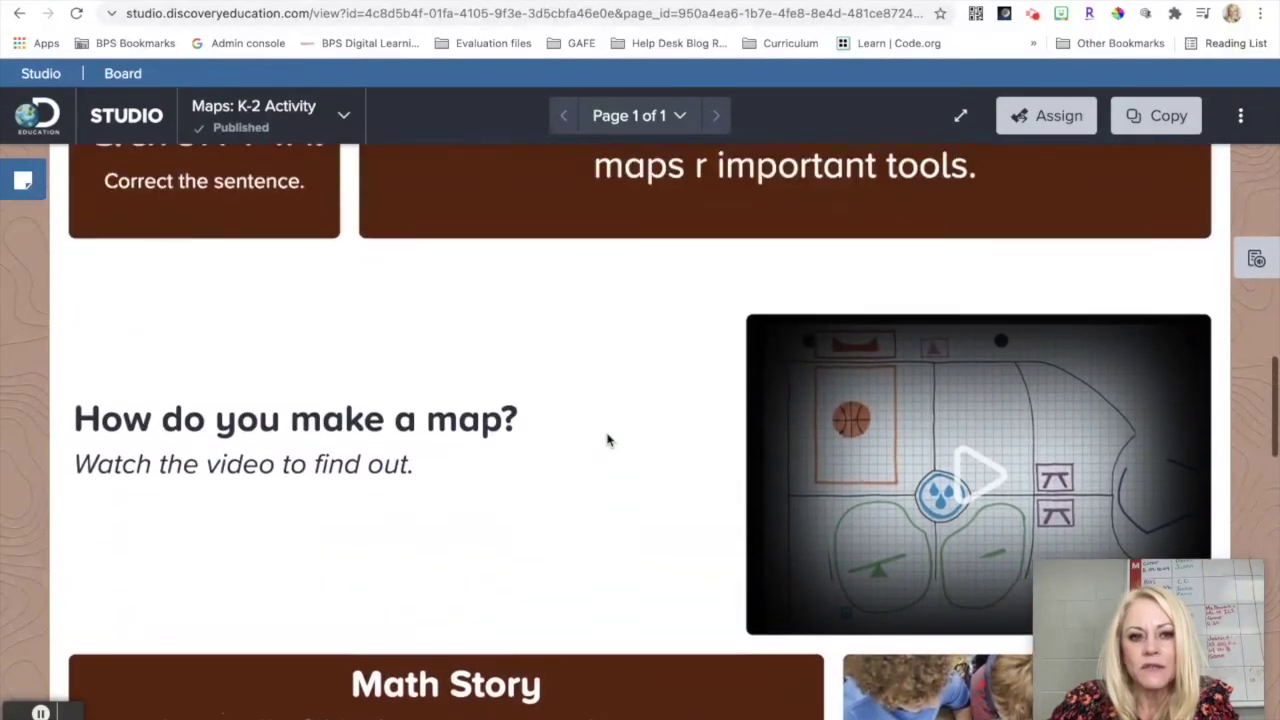
pyautogui.scroll(7, 607, 440)
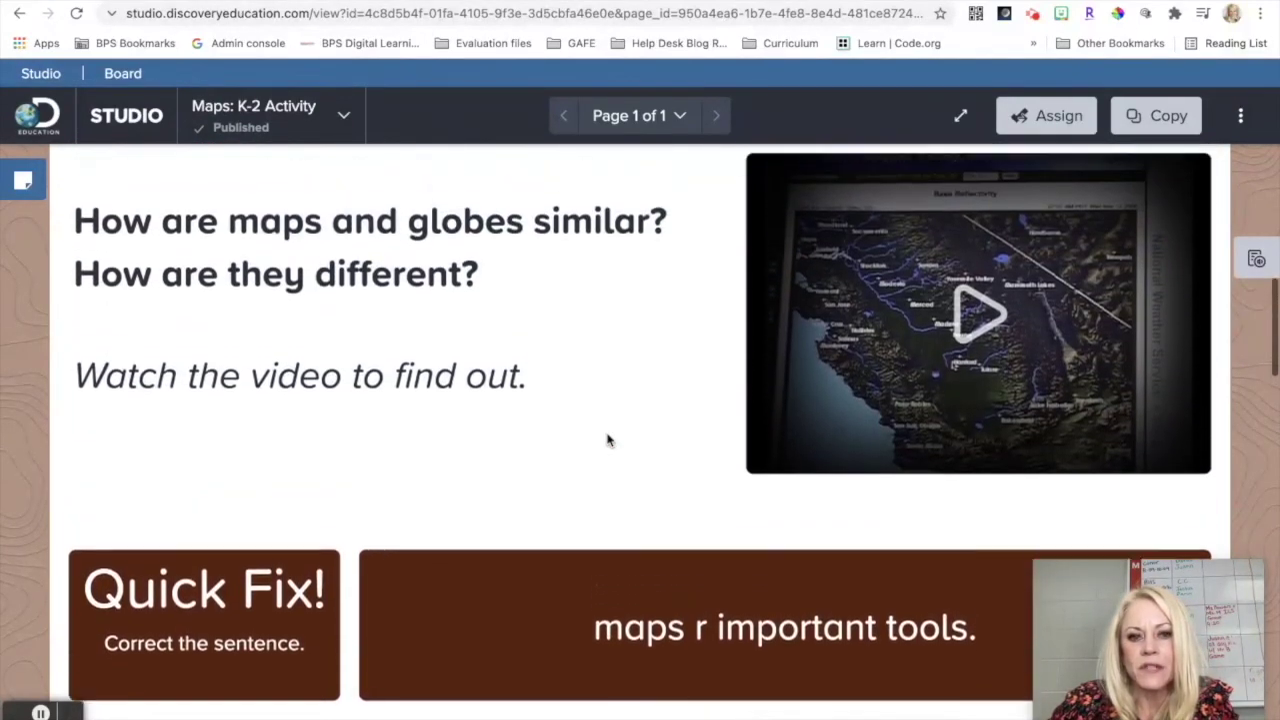
pyautogui.scroll(7, 607, 437)
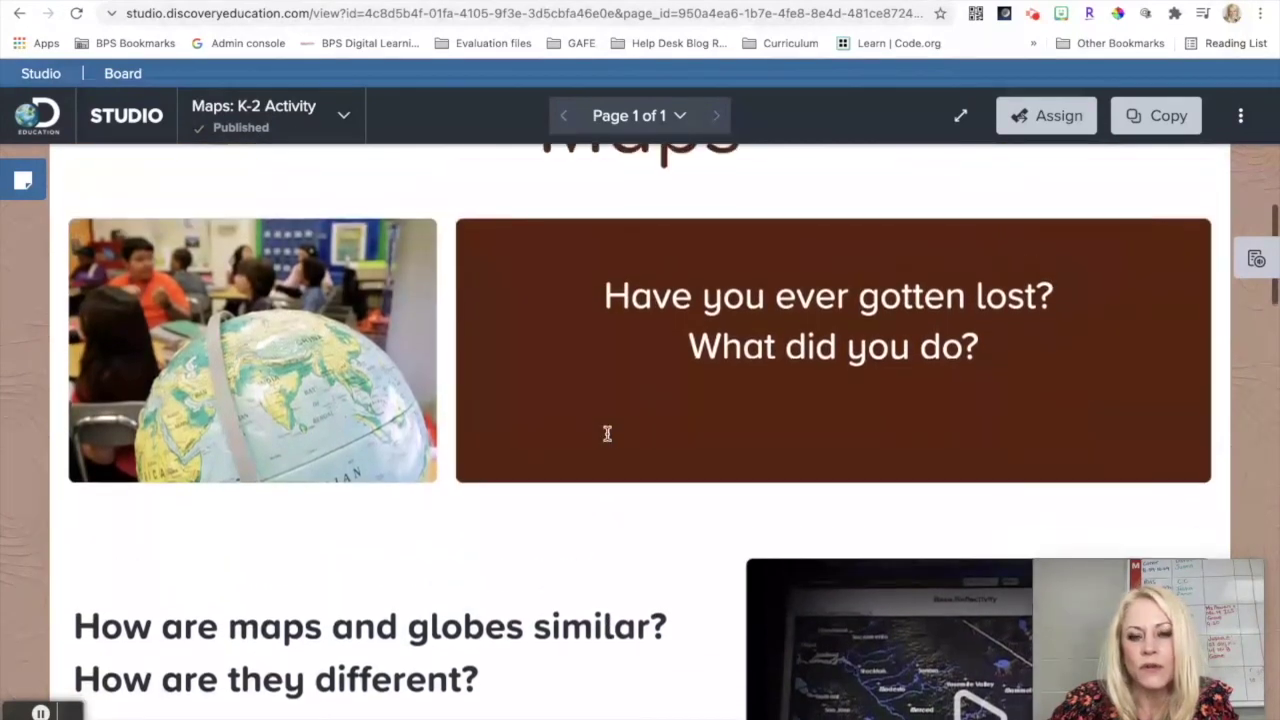
pyautogui.scroll(2, 607, 447)
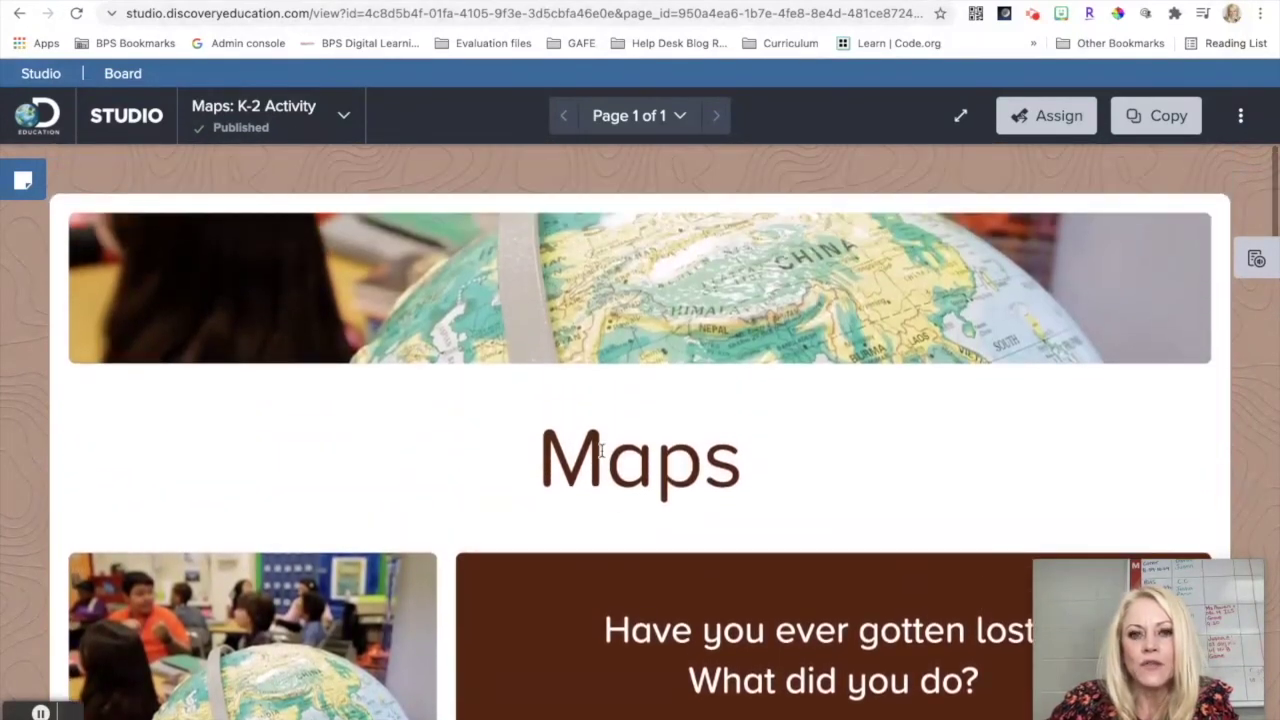
pyautogui.scroll(-7, 554, 397)
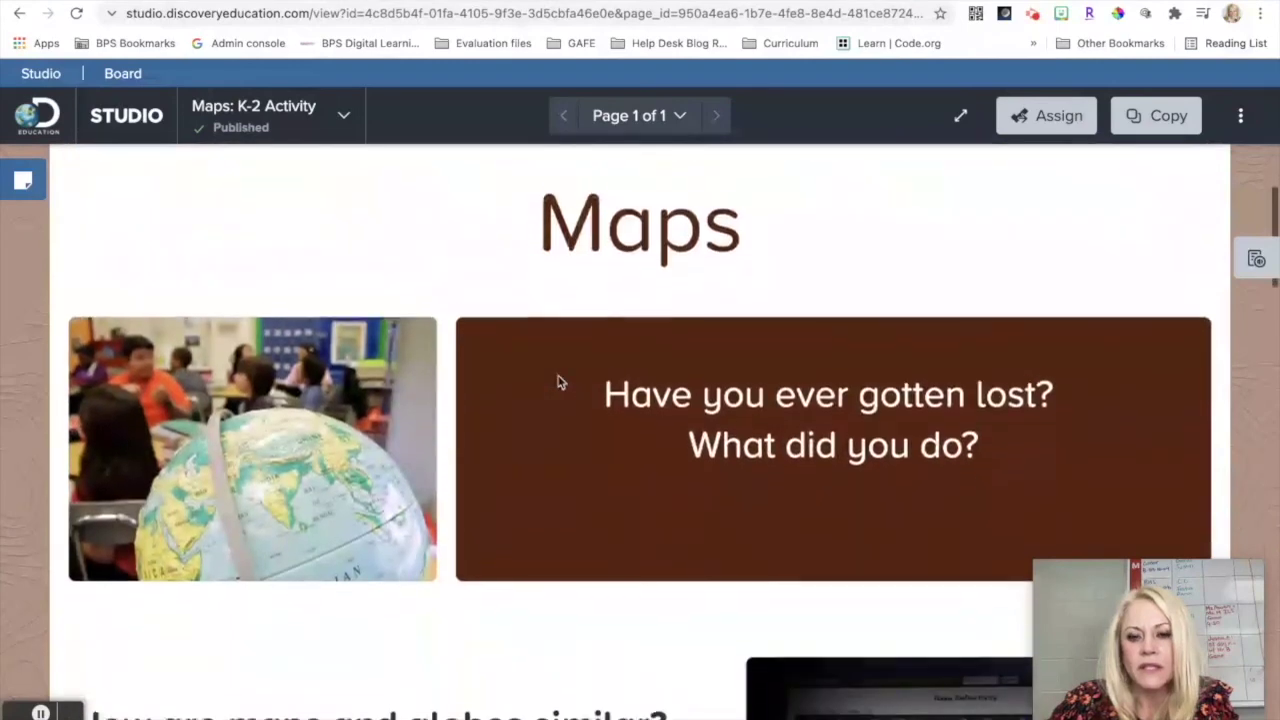
pyautogui.scroll(-9, 540, 470)
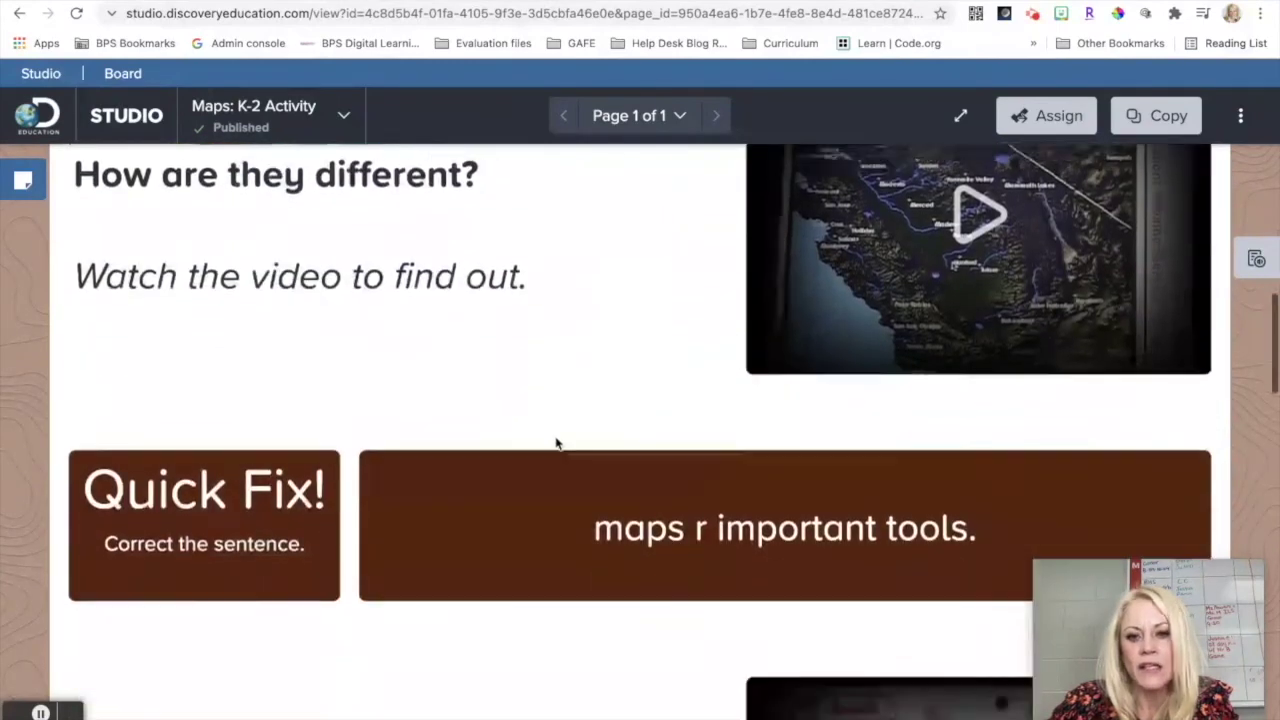
pyautogui.scroll(-7, 557, 444)
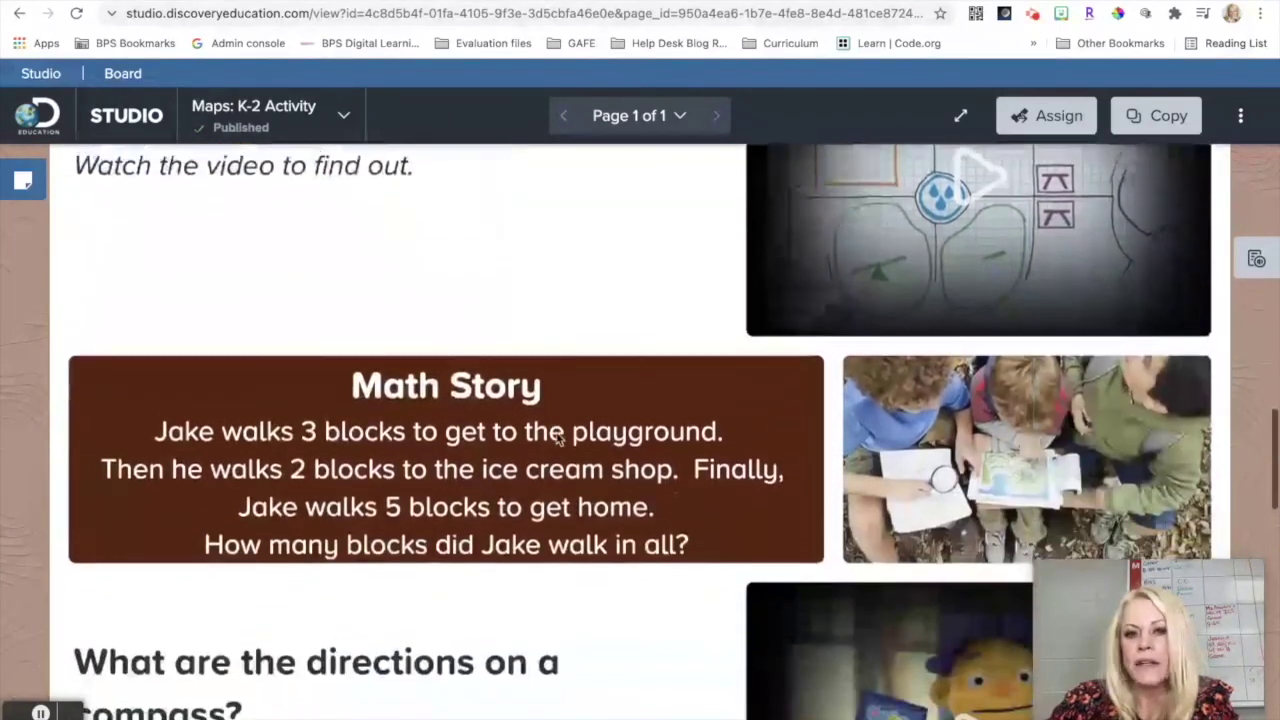
pyautogui.scroll(-11, 540, 530)
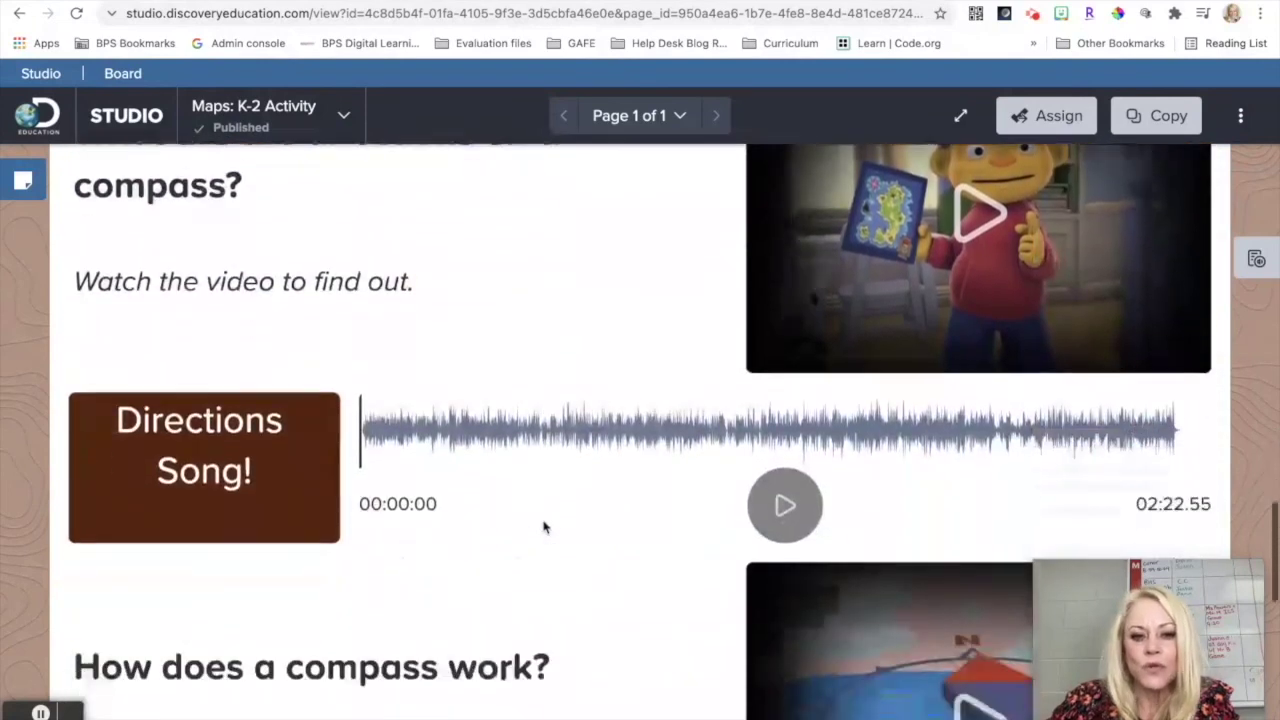
pyautogui.scroll(-5, 546, 514)
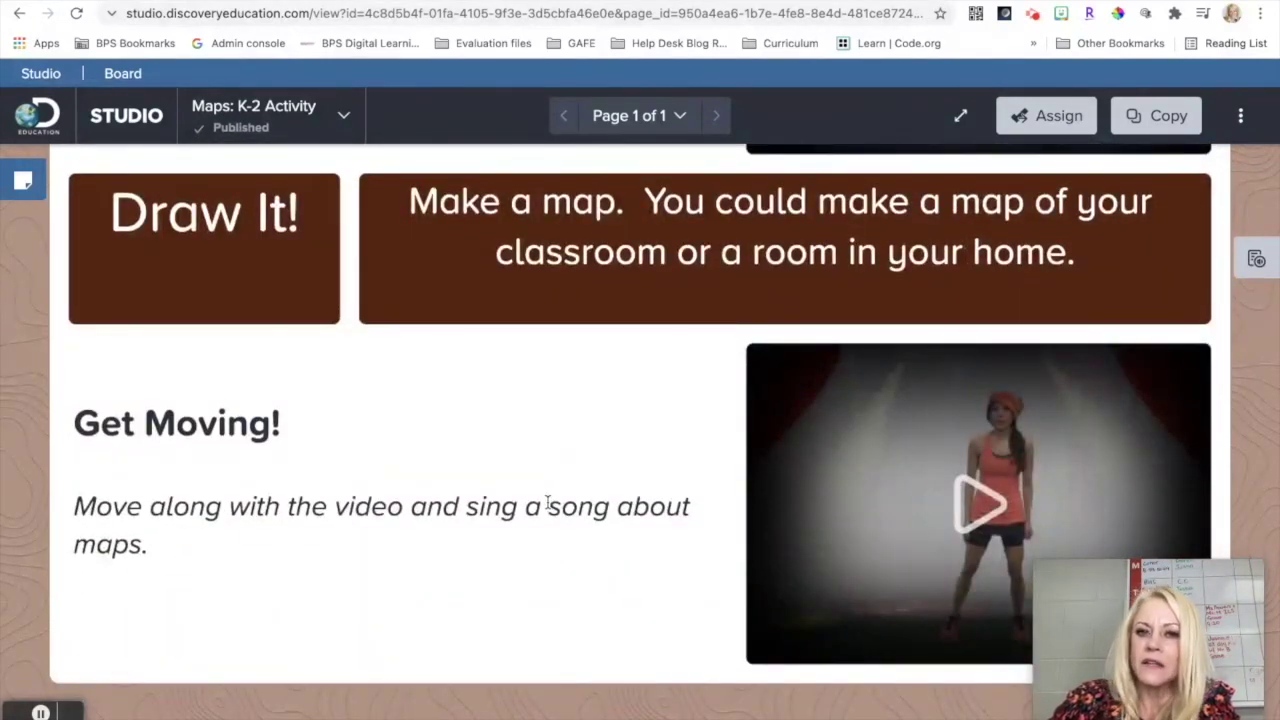
pyautogui.scroll(1, 547, 505)
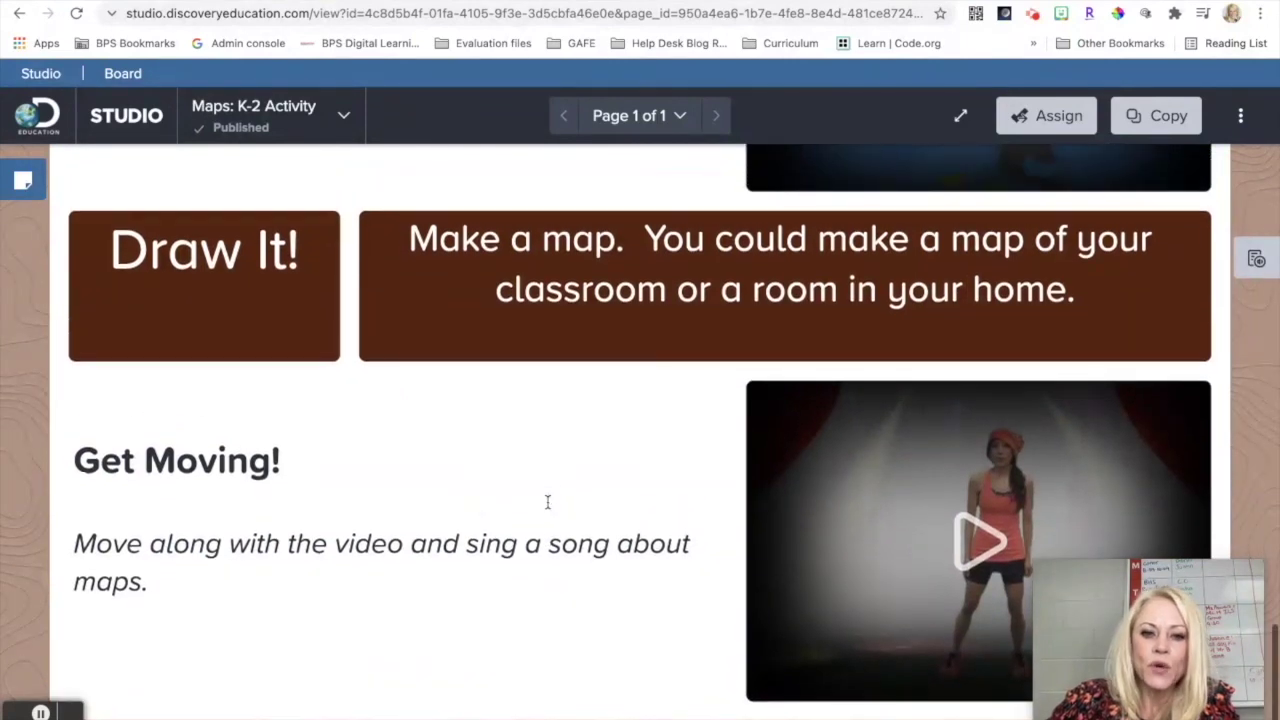
pyautogui.scroll(7, 547, 502)
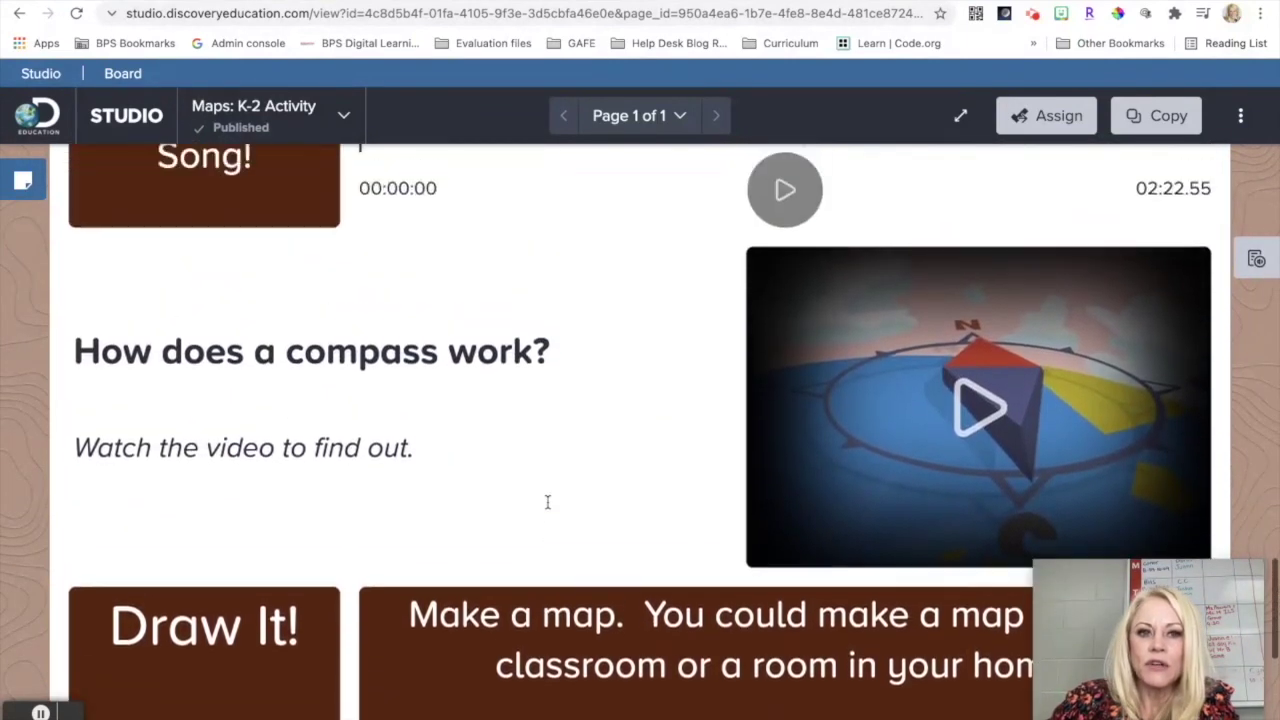
pyautogui.scroll(10, 547, 508)
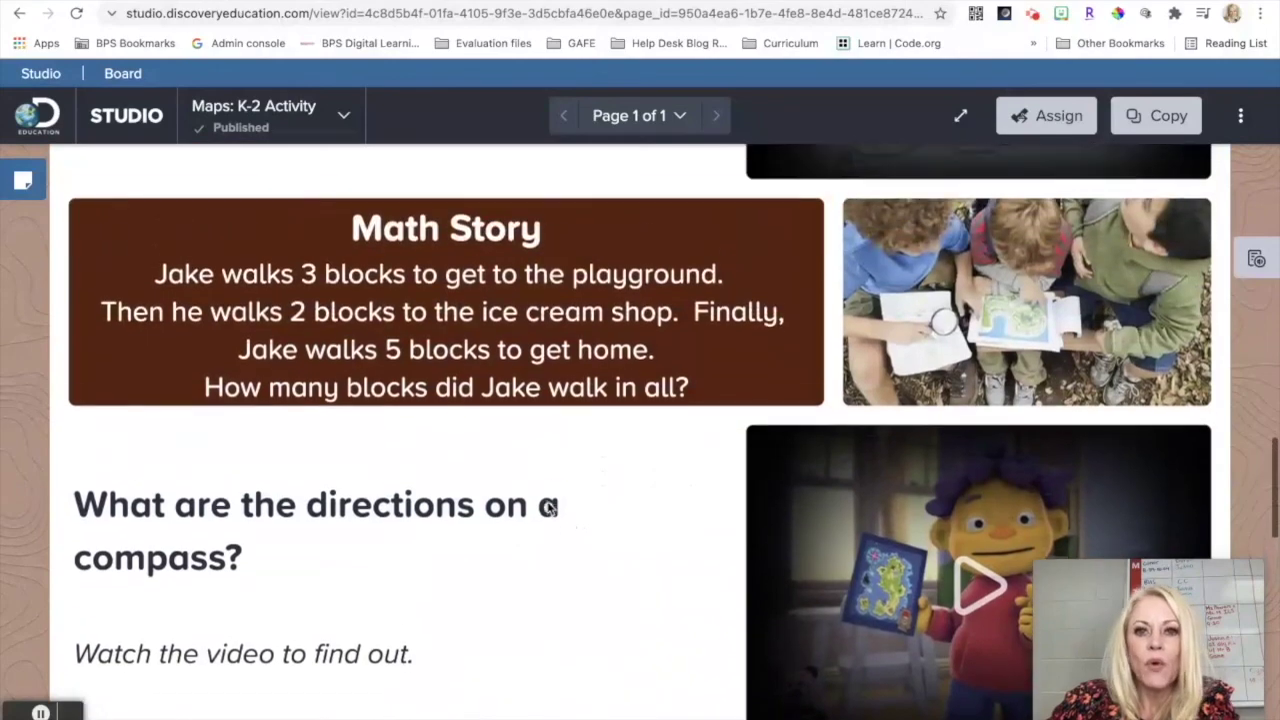
pyautogui.scroll(12, 547, 508)
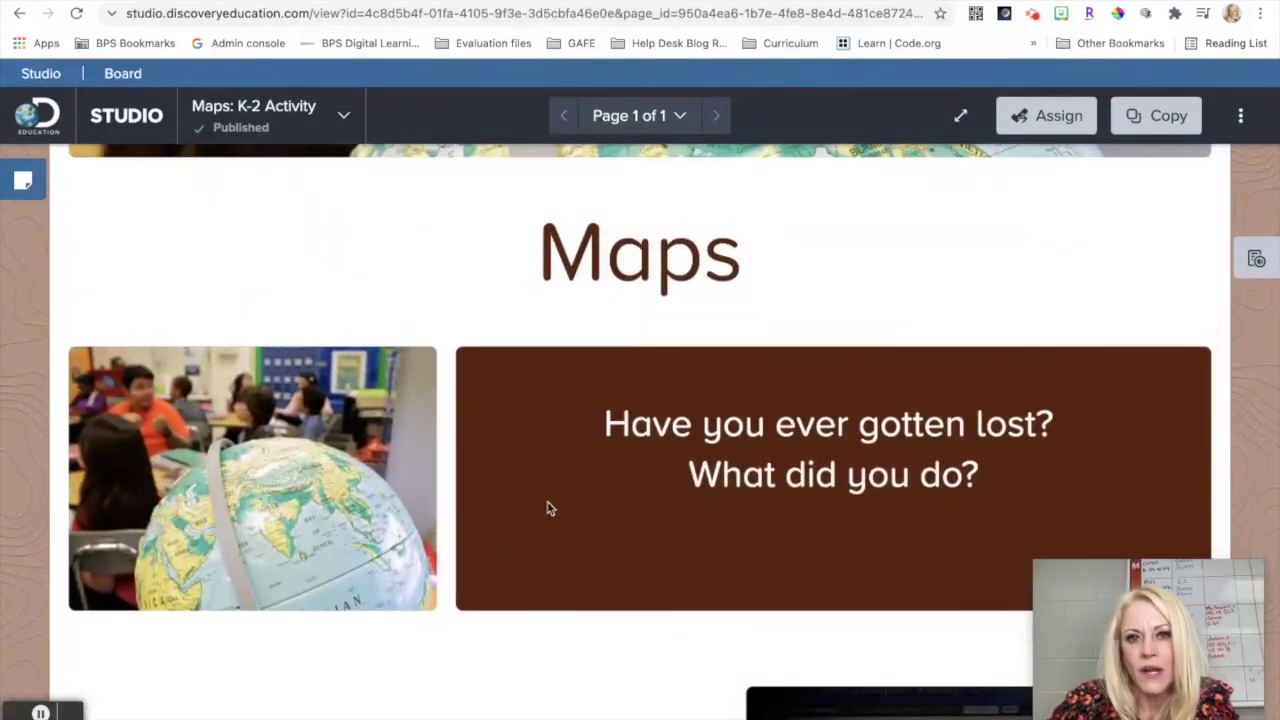
pyautogui.scroll(3, 547, 508)
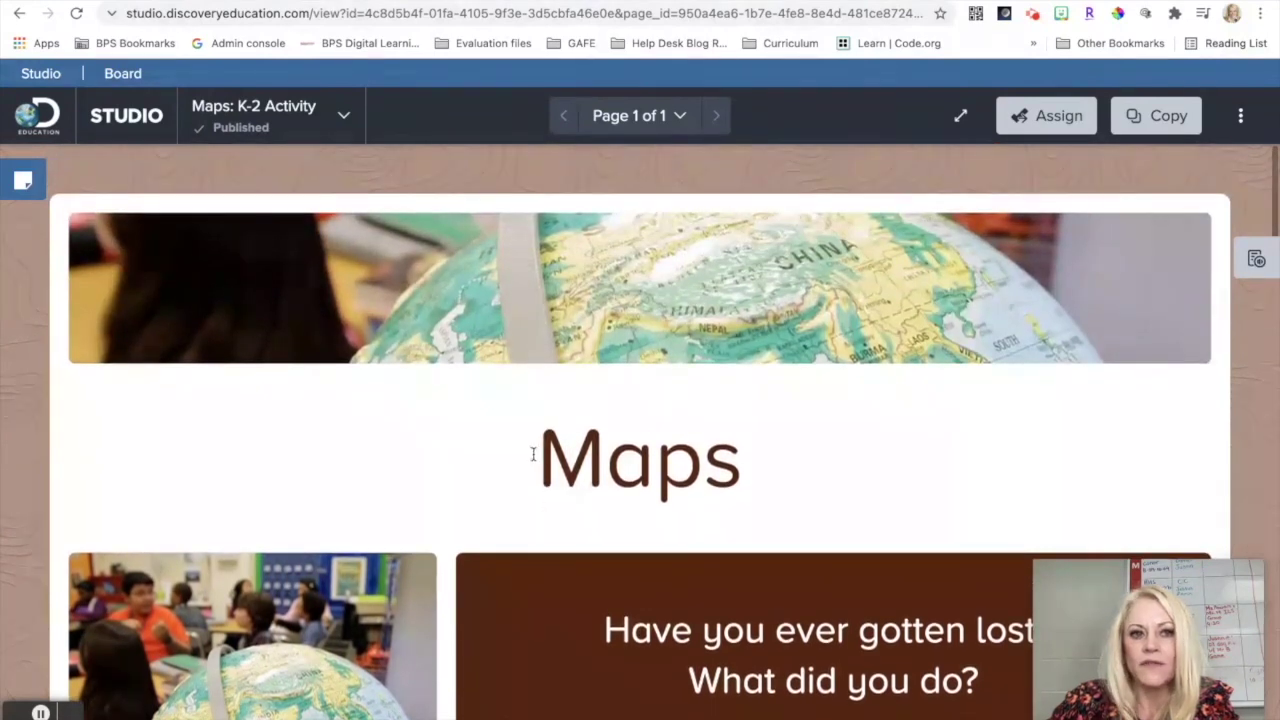